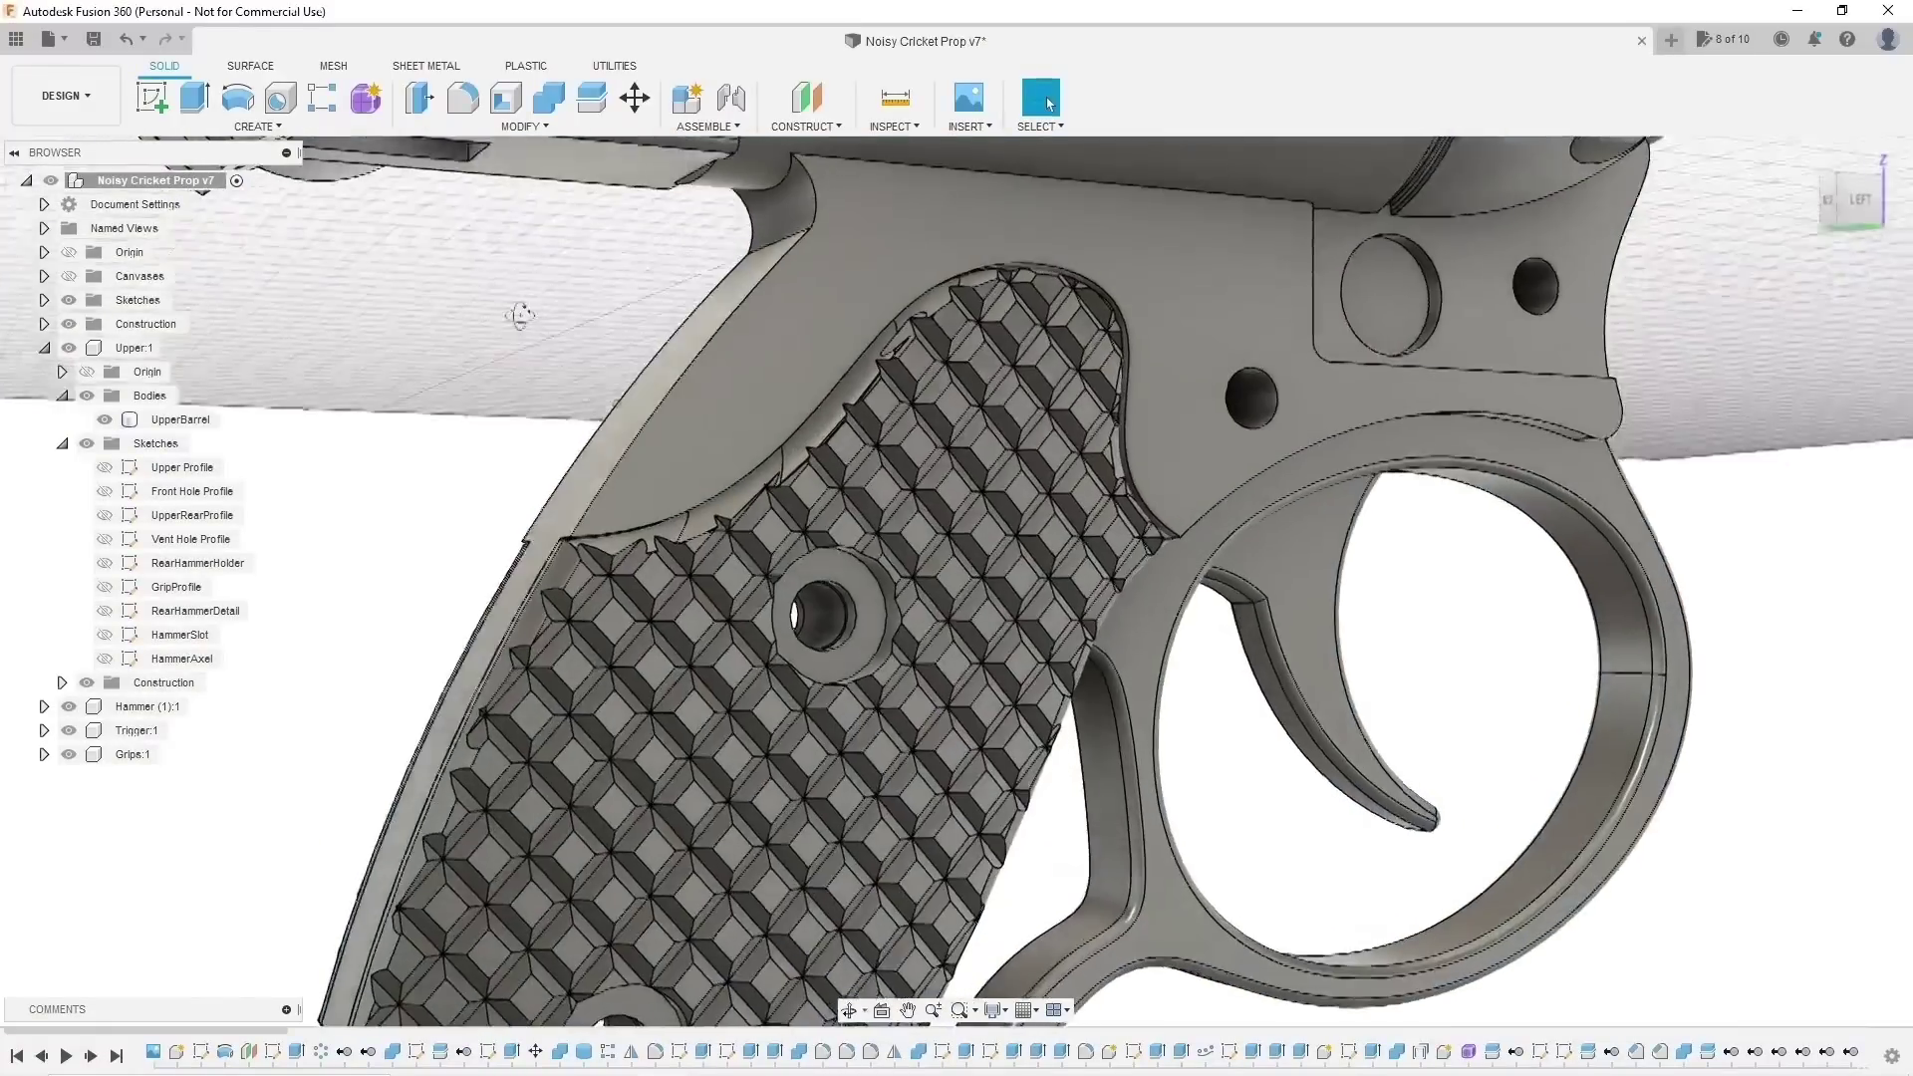
# Step: Resize the torus, shrinking its inner diameter and setting the tube diameter to 75.952 mm
pyautogui.keyDown('shift'); pyautogui.moveTo(519, 315); pyautogui.dragTo(478, 360, button='middle'); pyautogui.keyUp('shift')
pyautogui.scroll(-5, 528, 357)
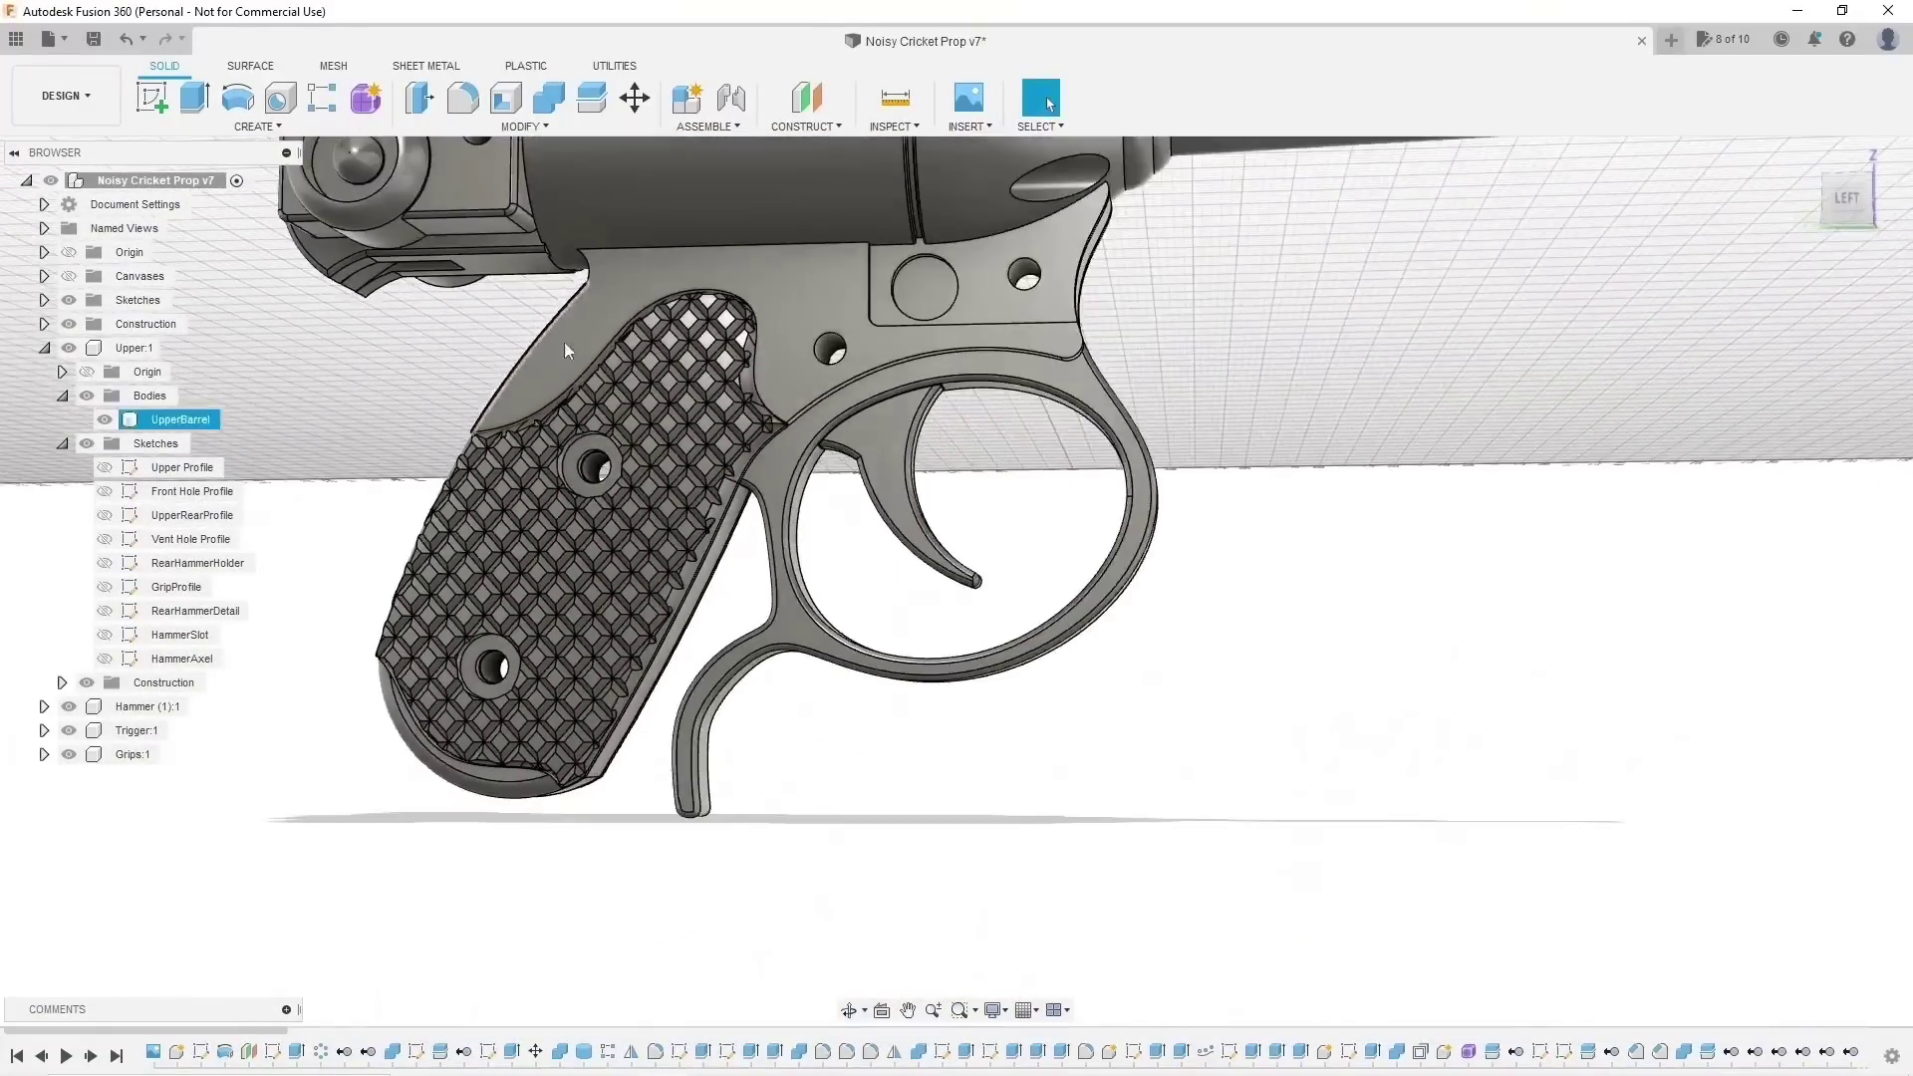
pyautogui.moveTo(618, 597); pyautogui.dragTo(851, 628, button='middle')
pyautogui.keyDown('shift'); pyautogui.moveTo(1418, 597); pyautogui.dragTo(1395, 634, button='middle'); pyautogui.keyUp('shift')
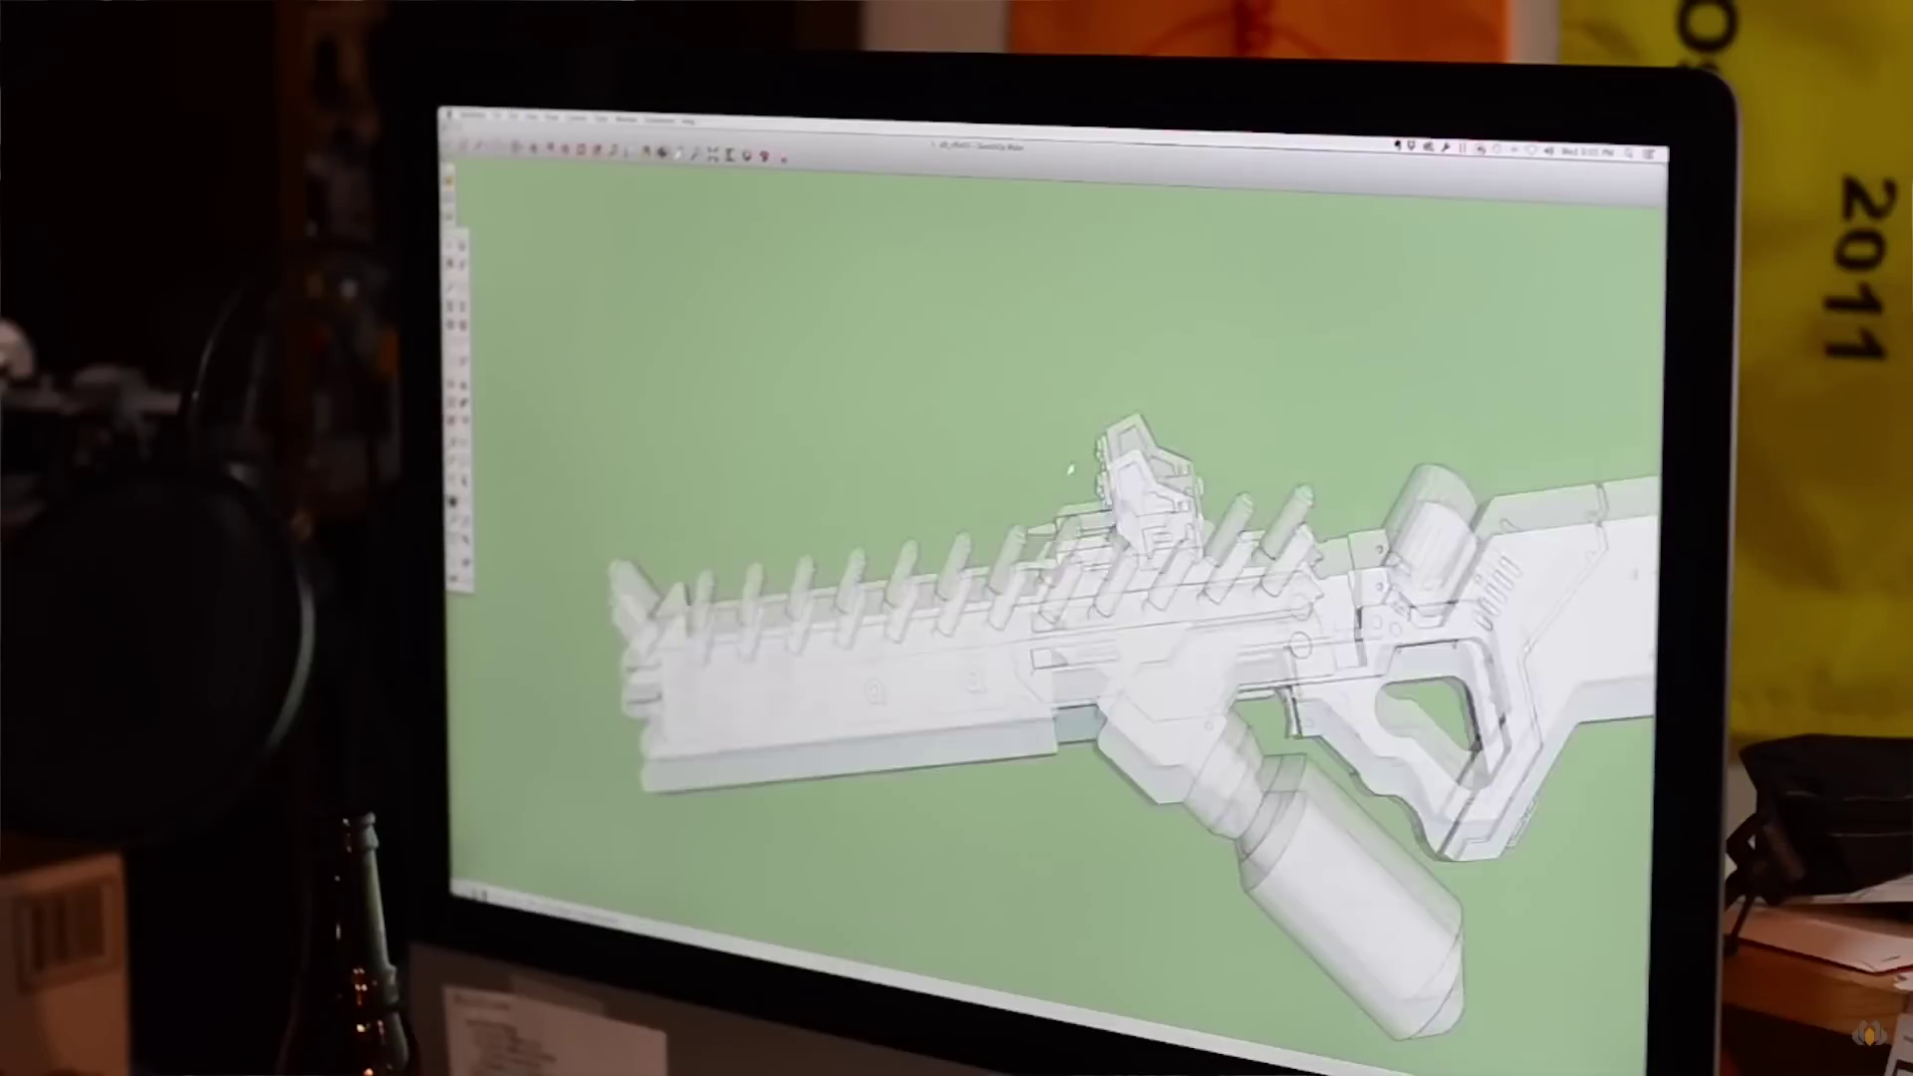
pyautogui.moveTo(935, 357); pyautogui.dragTo(1049, 273, button='middle')
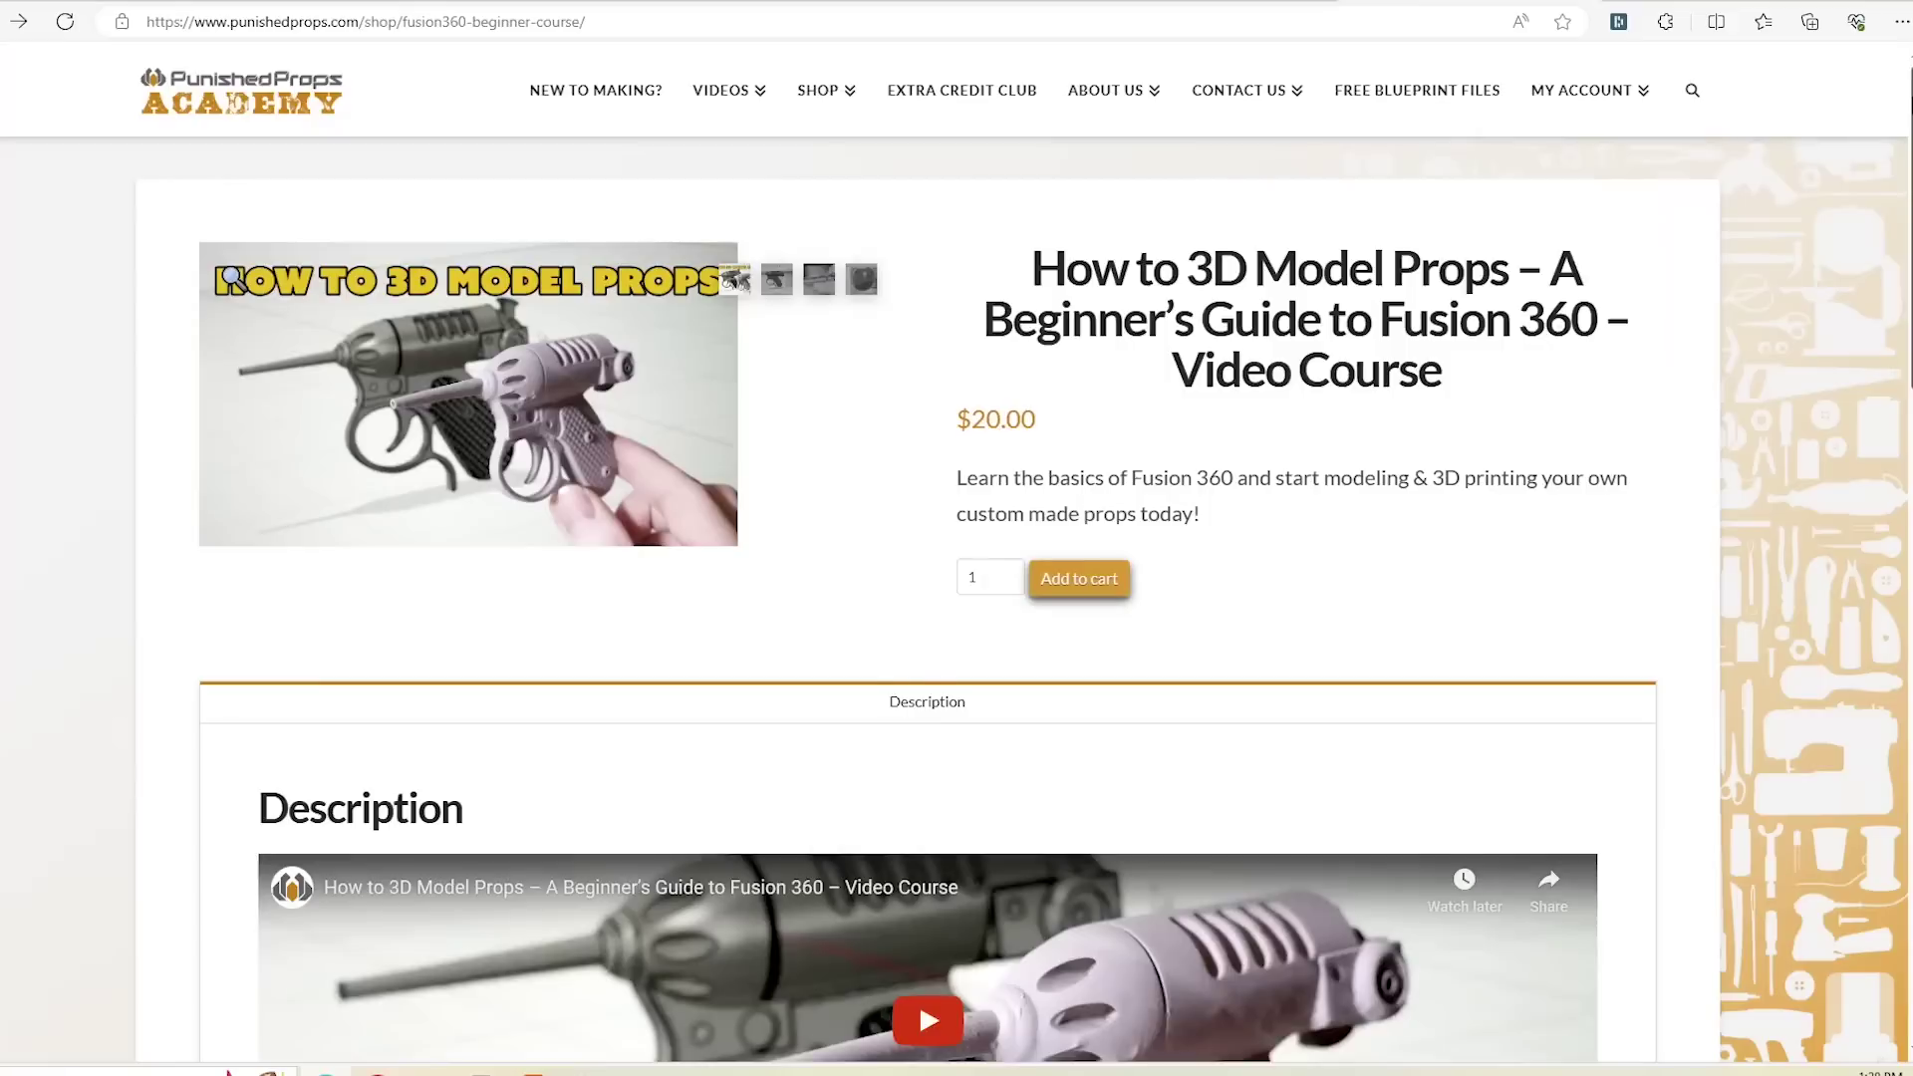
pyautogui.scroll(-5, 1908, 211)
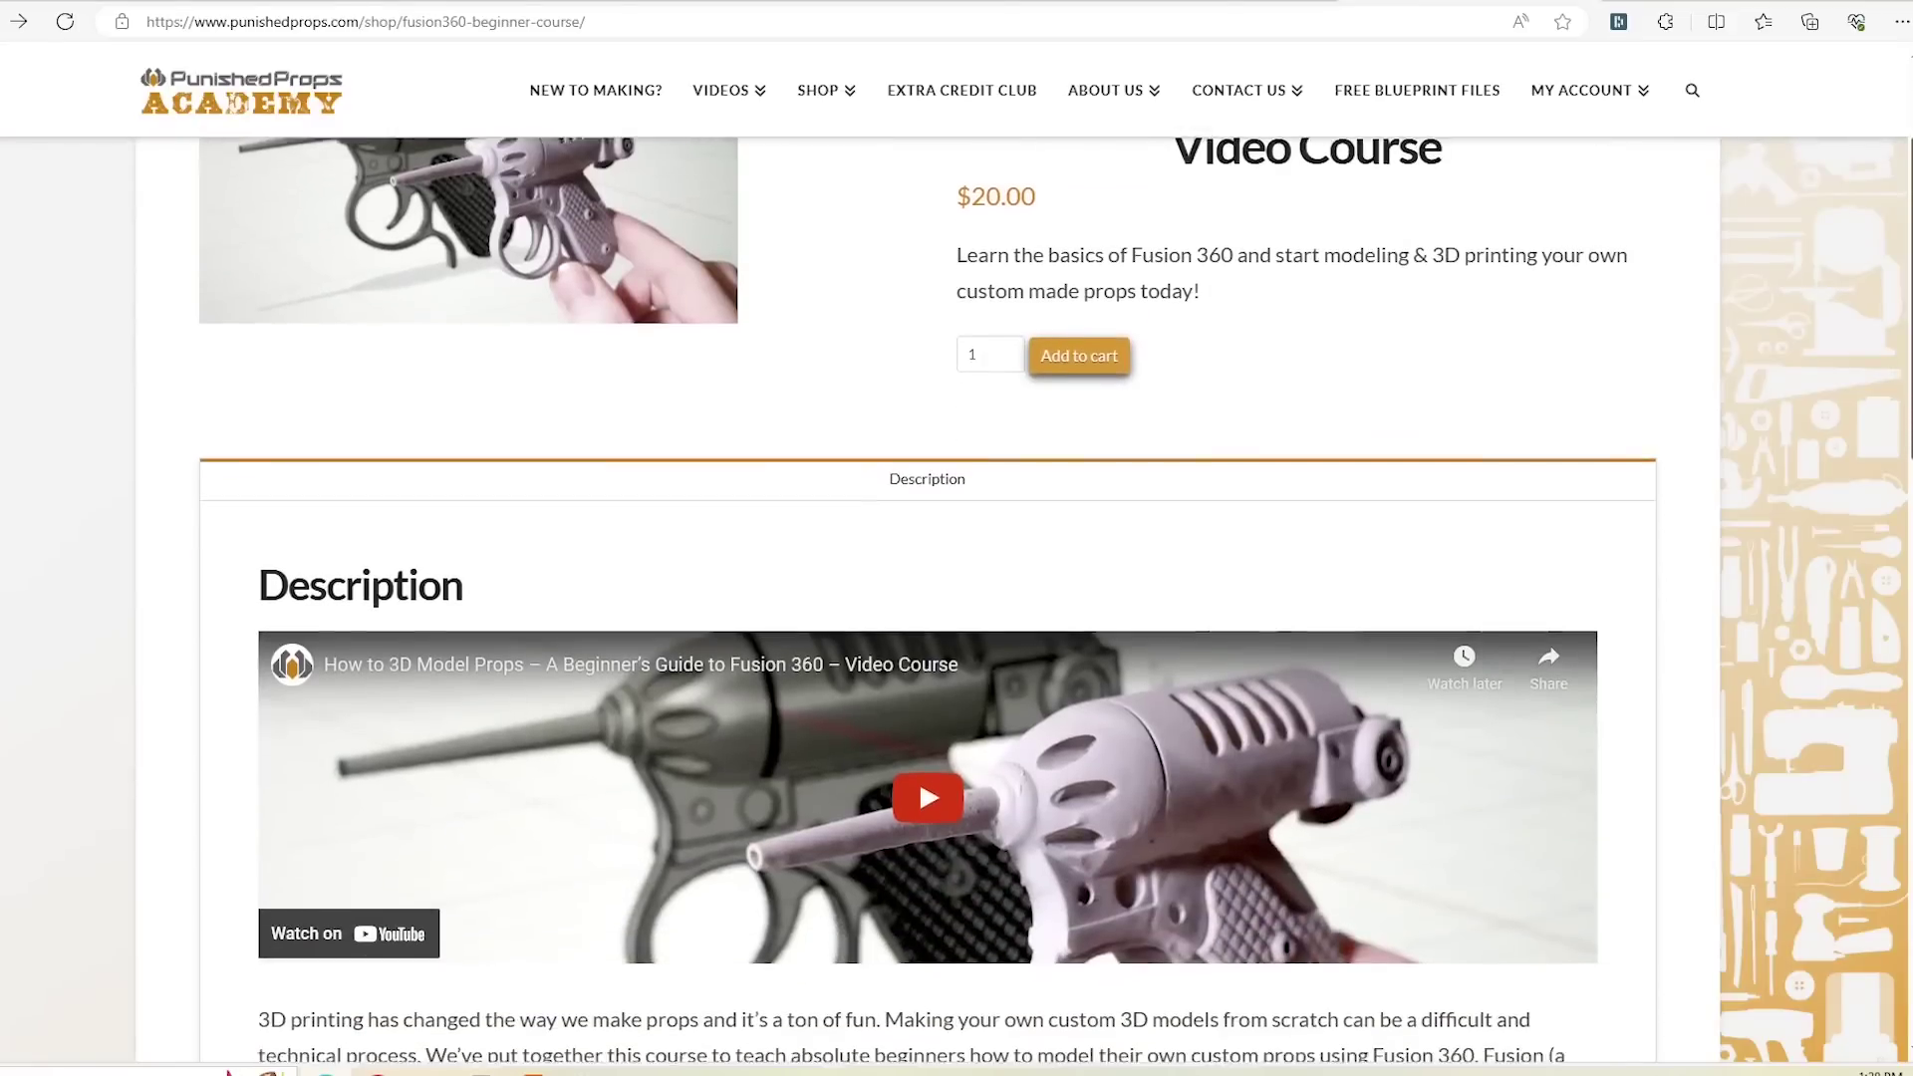
pyautogui.moveTo(1908, 212); pyautogui.dragTo(1904, 636)
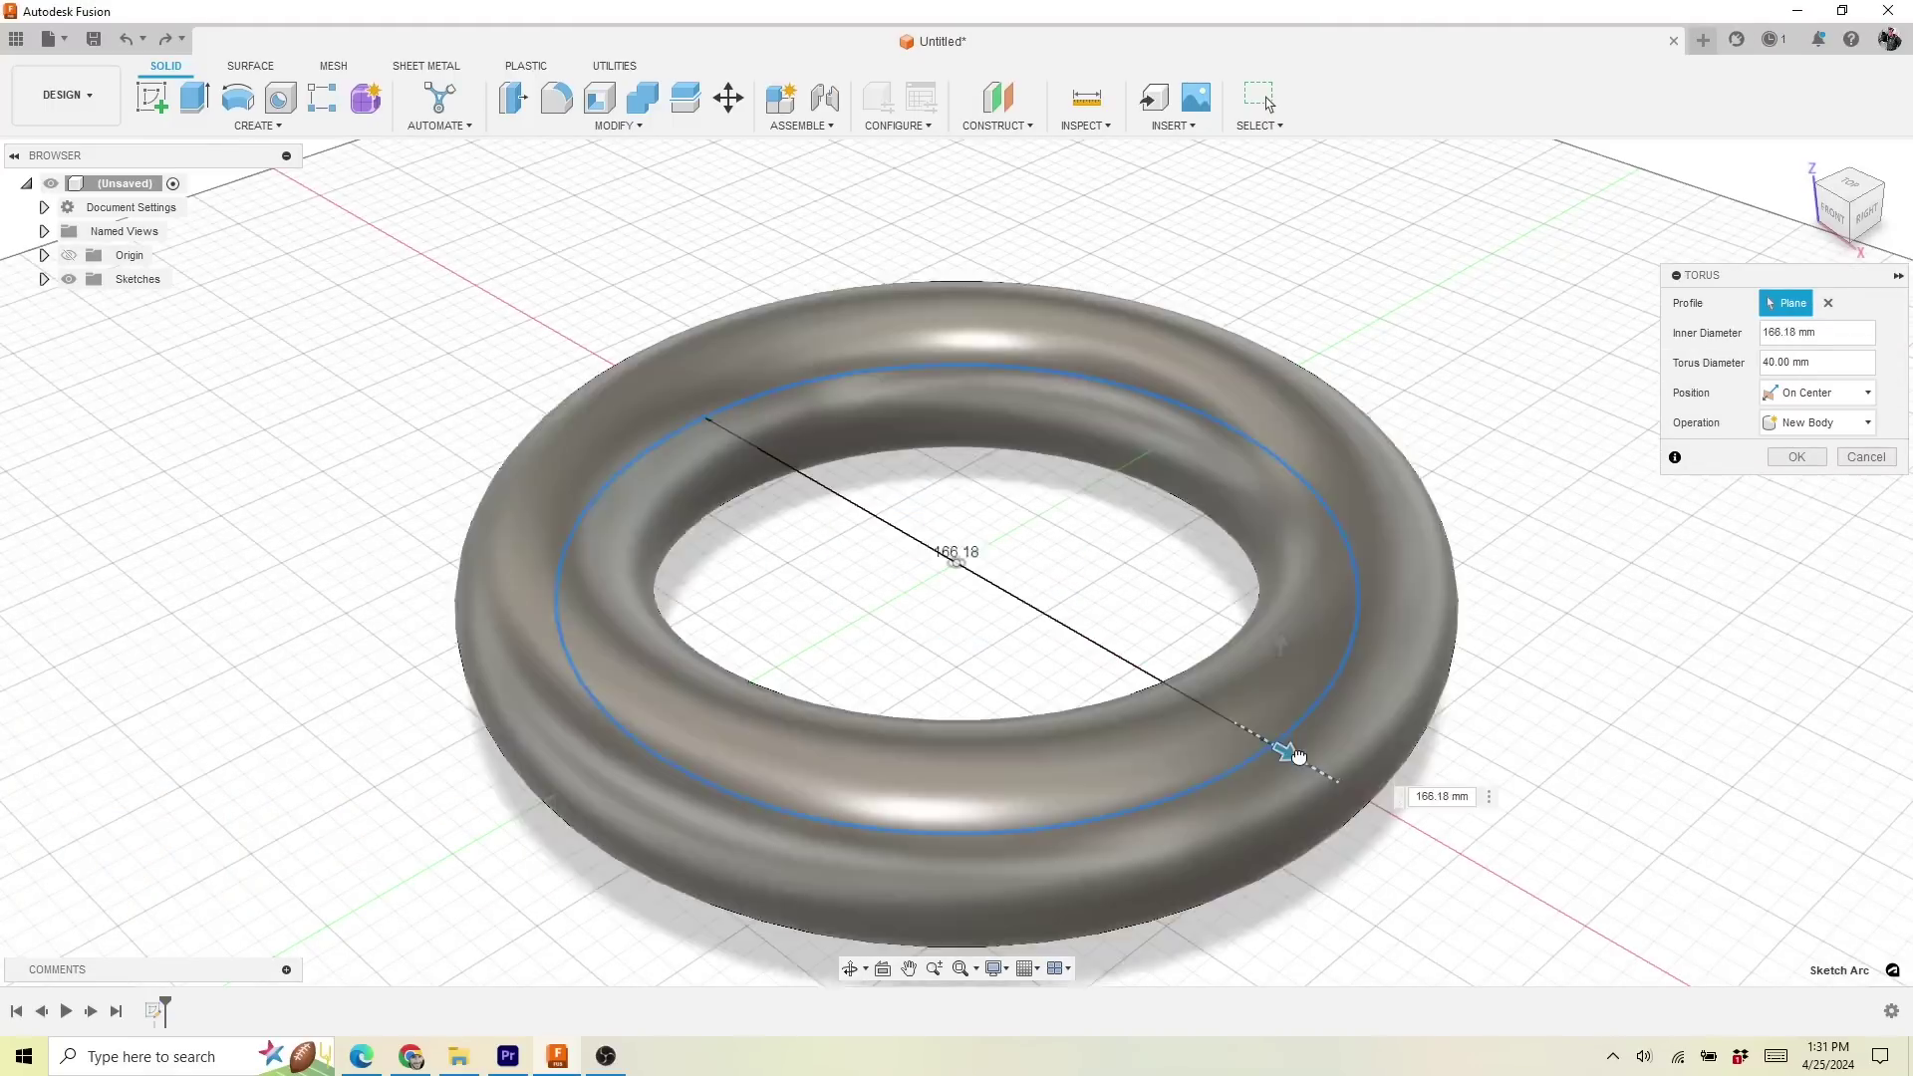
pyautogui.moveTo(1282, 751); pyautogui.dragTo(1169, 662)
pyautogui.moveTo(1181, 563); pyautogui.dragTo(1184, 528)
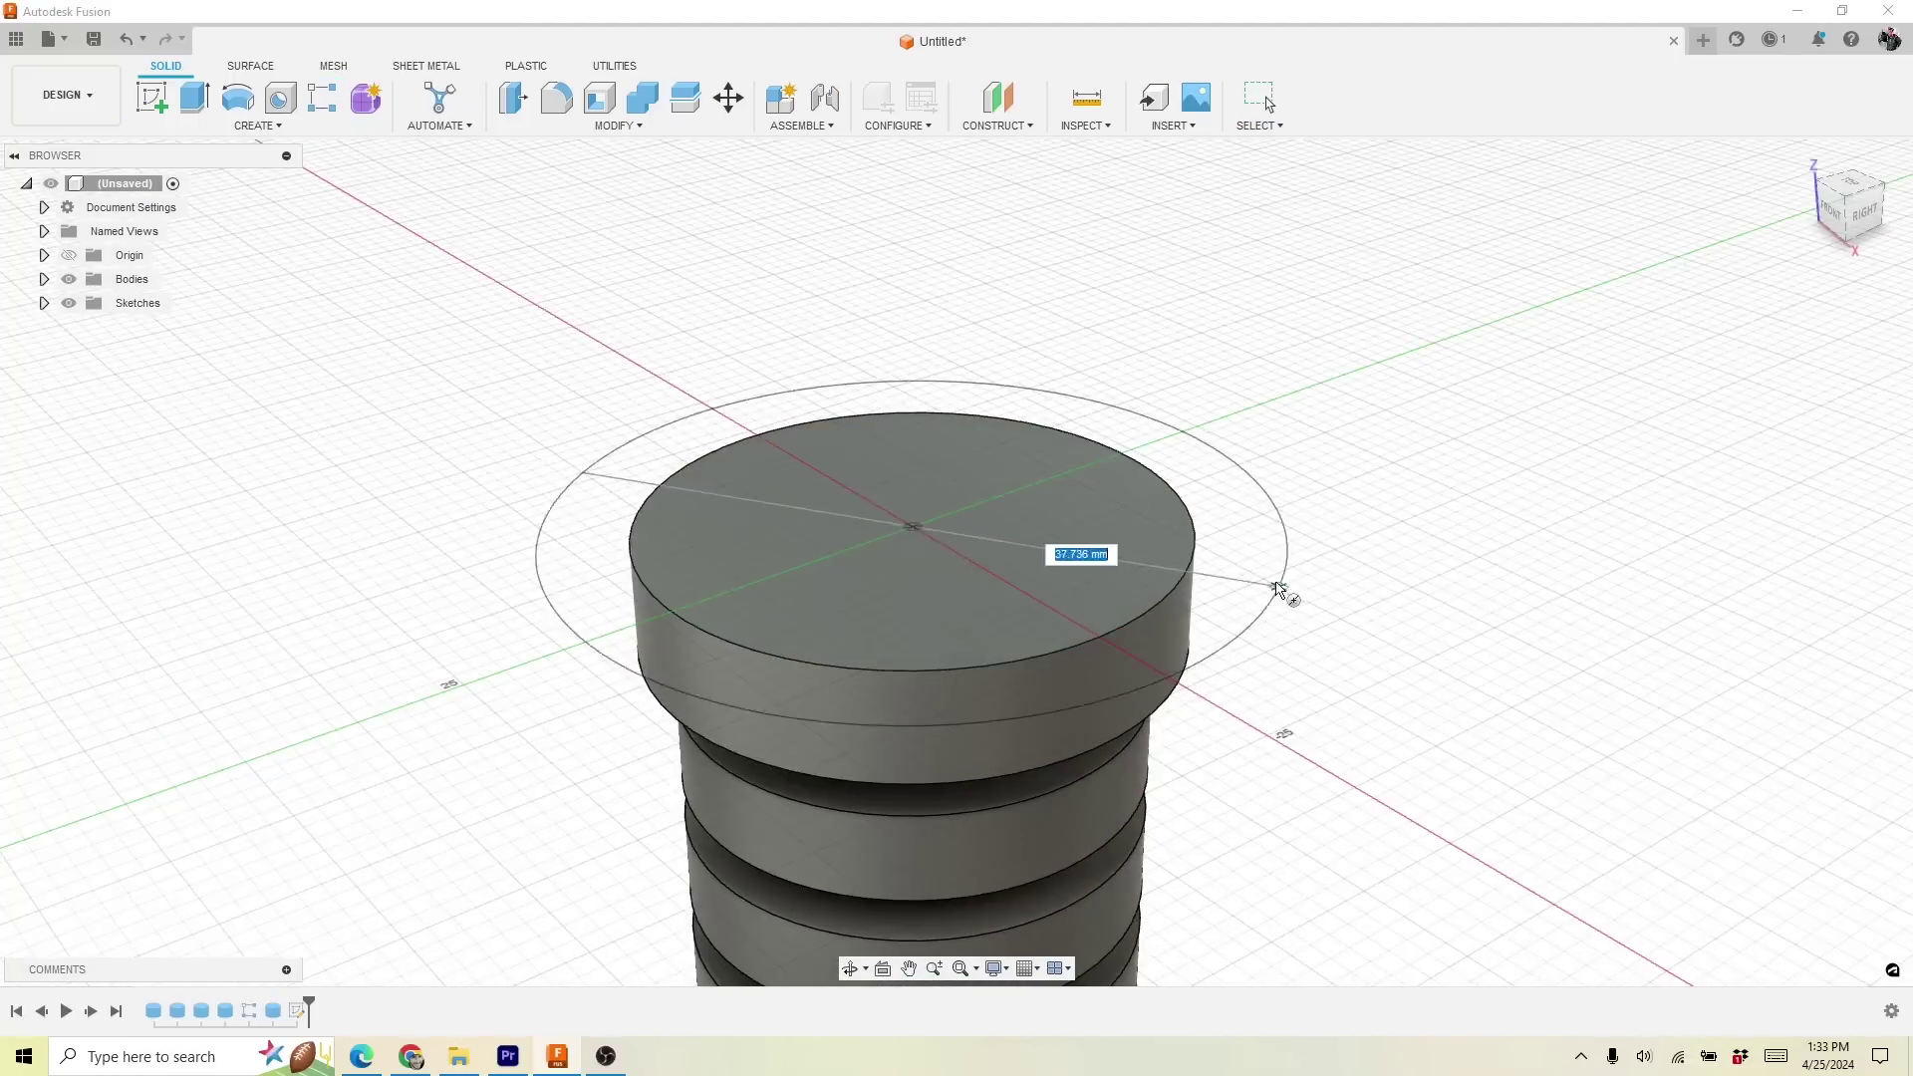
# Step: Move Body12 sideways with Move/Copy and view the stack from the front
pyautogui.click(257, 126)
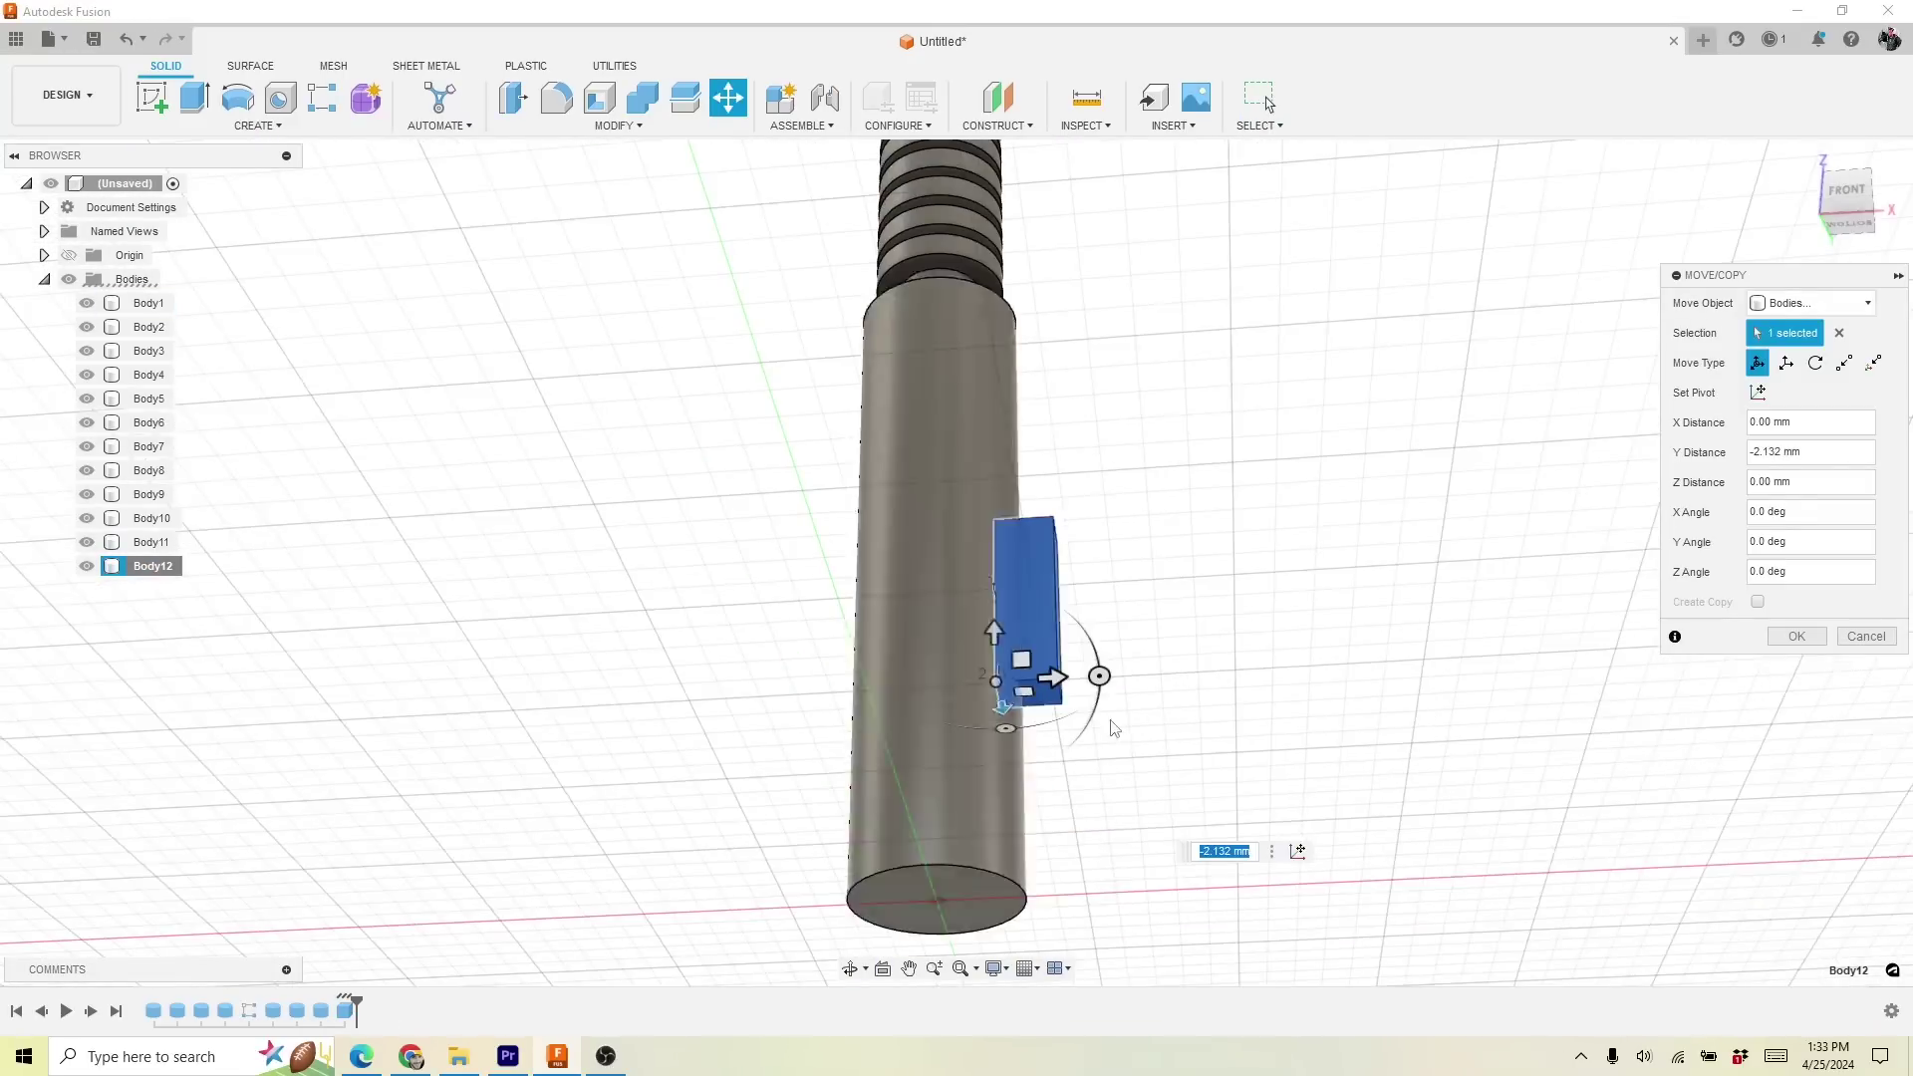
pyautogui.click(1794, 636)
pyautogui.keyDown('shift'); pyautogui.moveTo(1153, 512); pyautogui.dragTo(1096, 478, button='middle'); pyautogui.keyUp('shift')
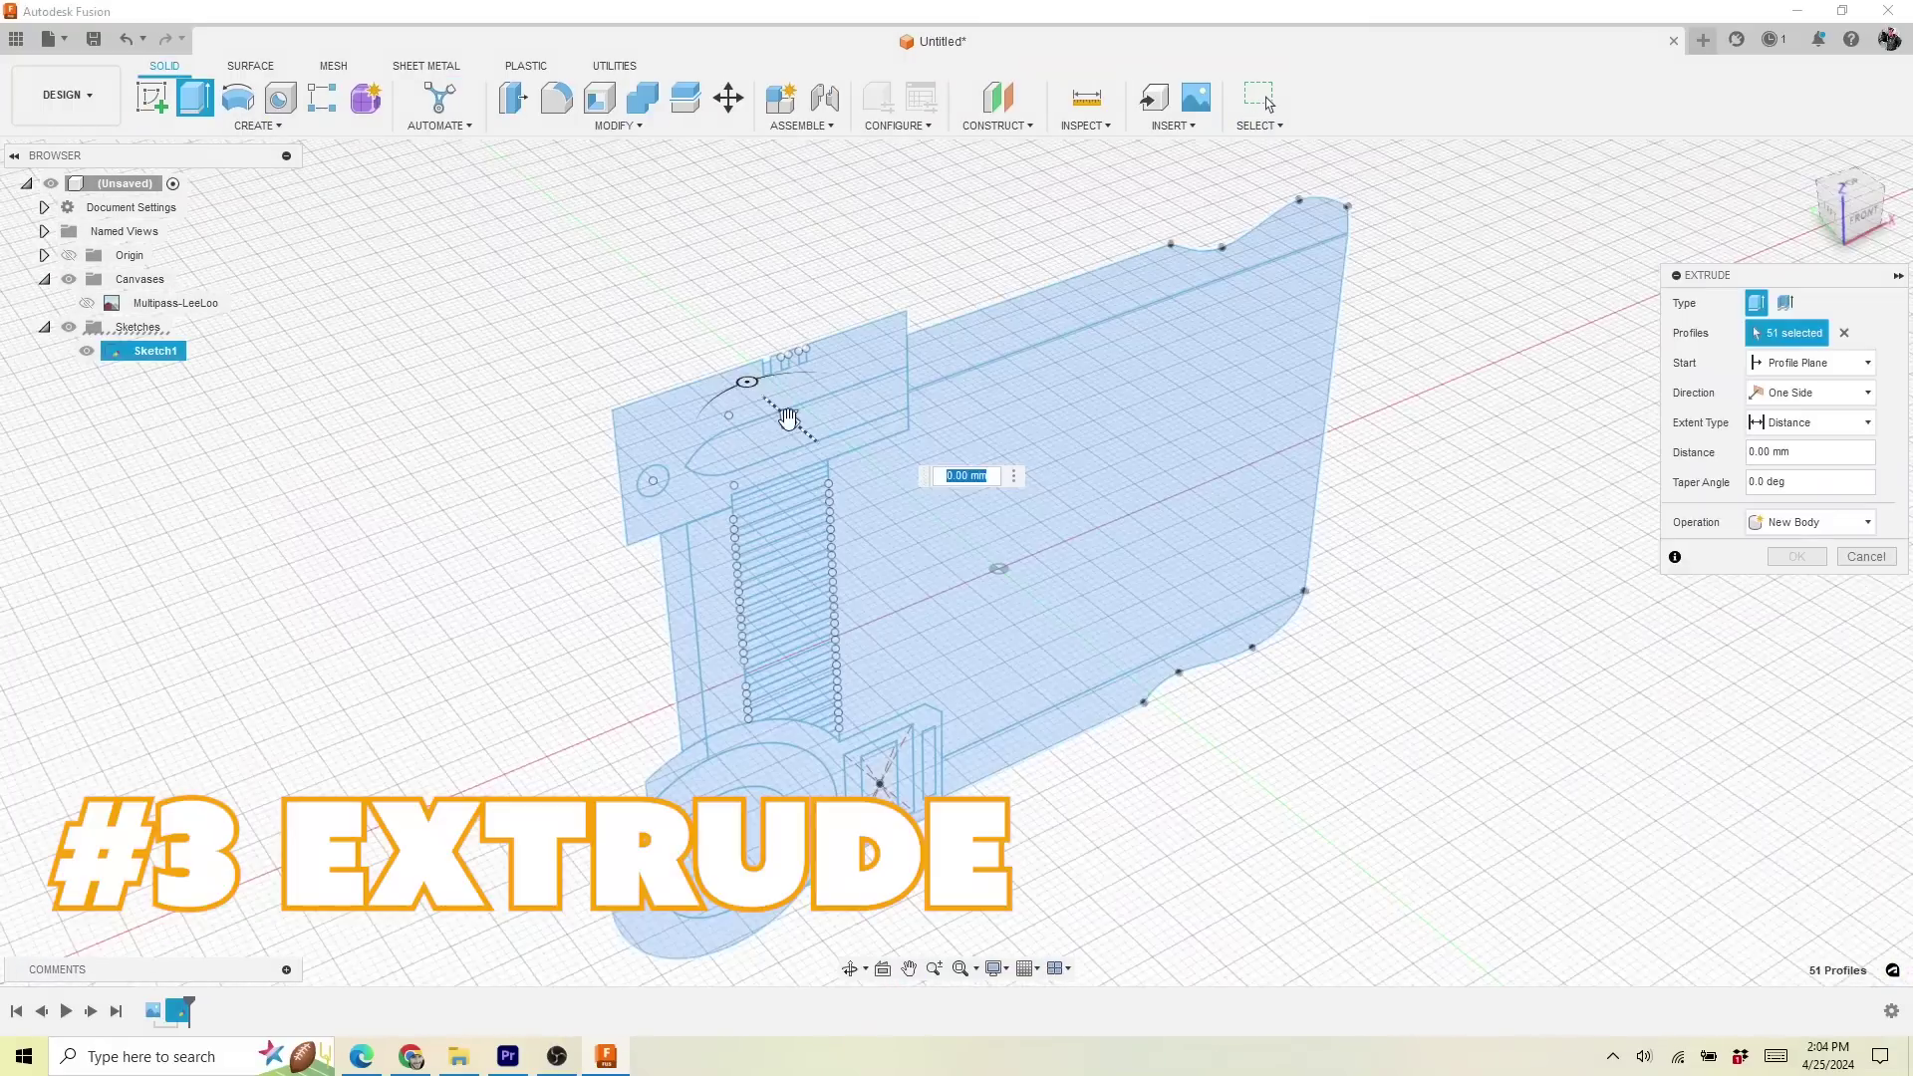
# Step: Extrude the Multipass outline profiles -3 mm, joining them to the existing body
pyautogui.moveTo(788, 419); pyautogui.dragTo(779, 412)
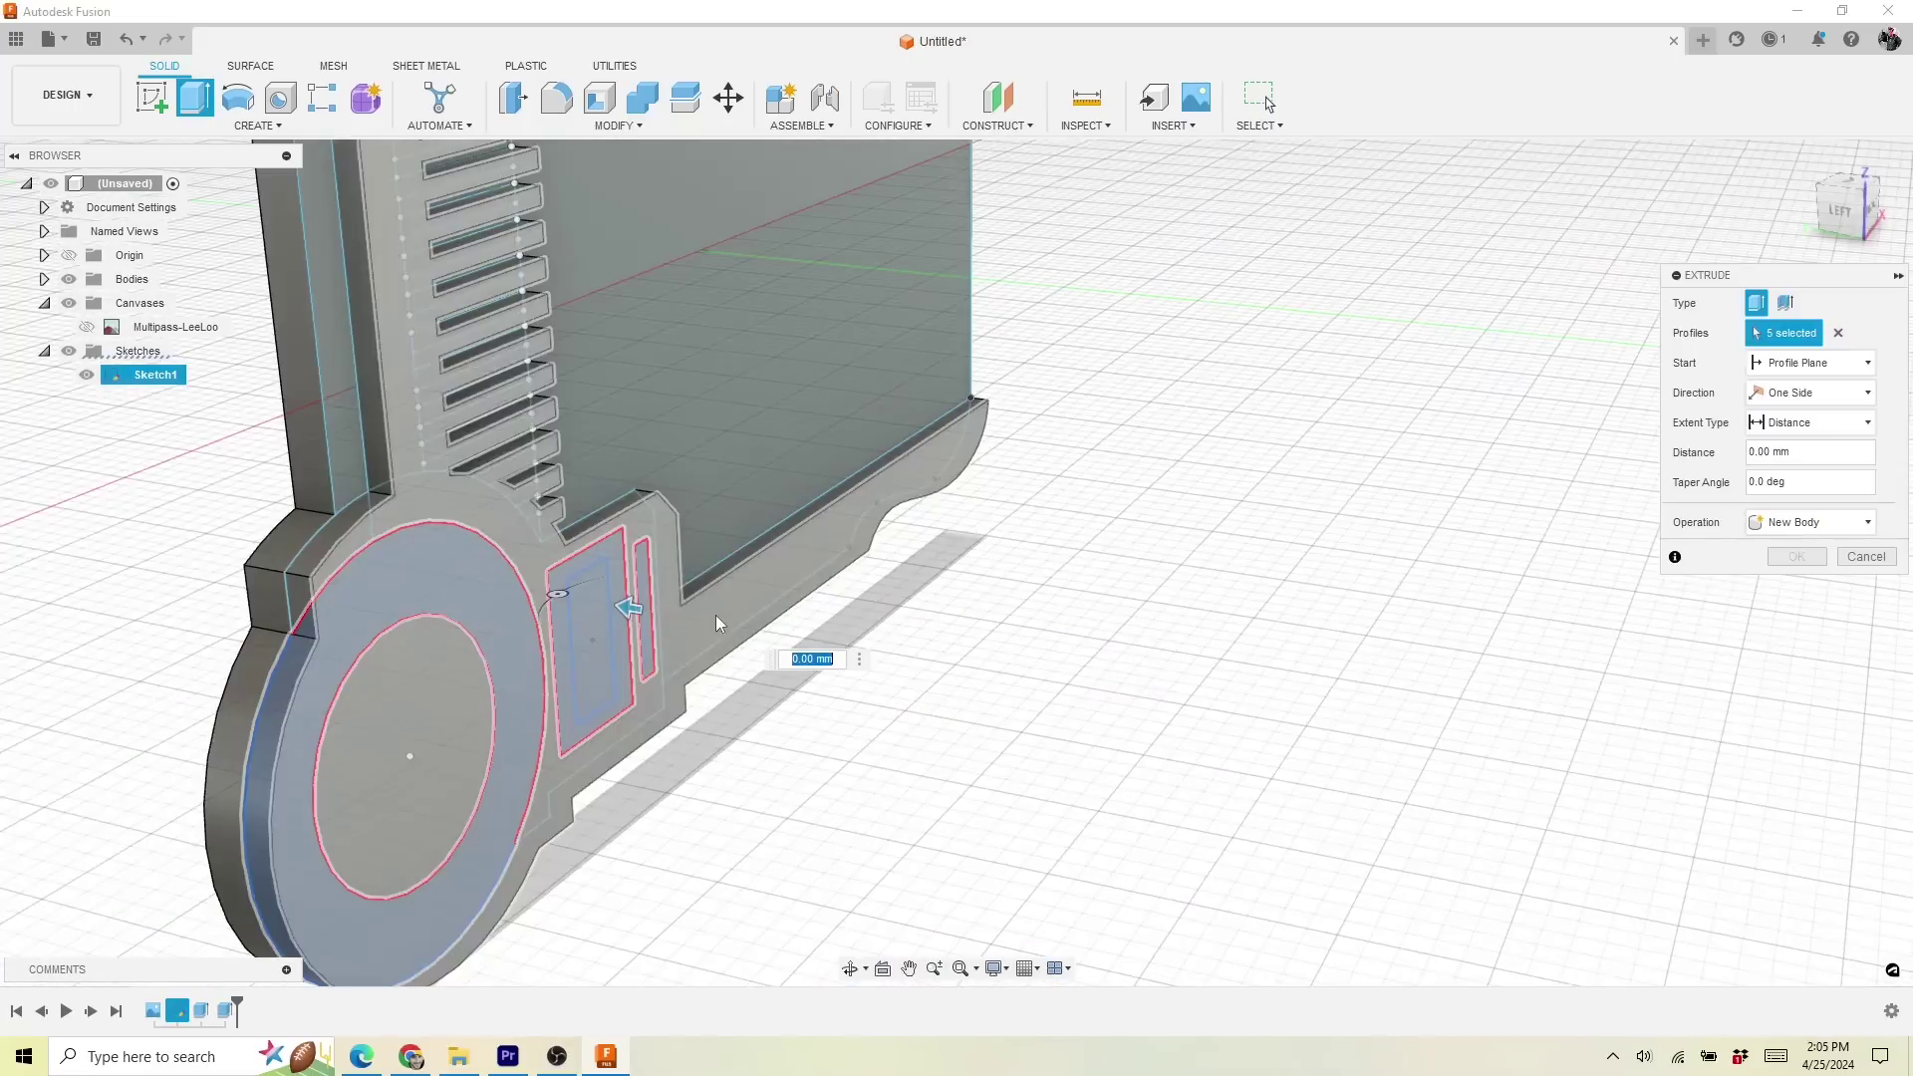
pyautogui.moveTo(650, 608); pyautogui.dragTo(694, 616)
pyautogui.click(1811, 522)
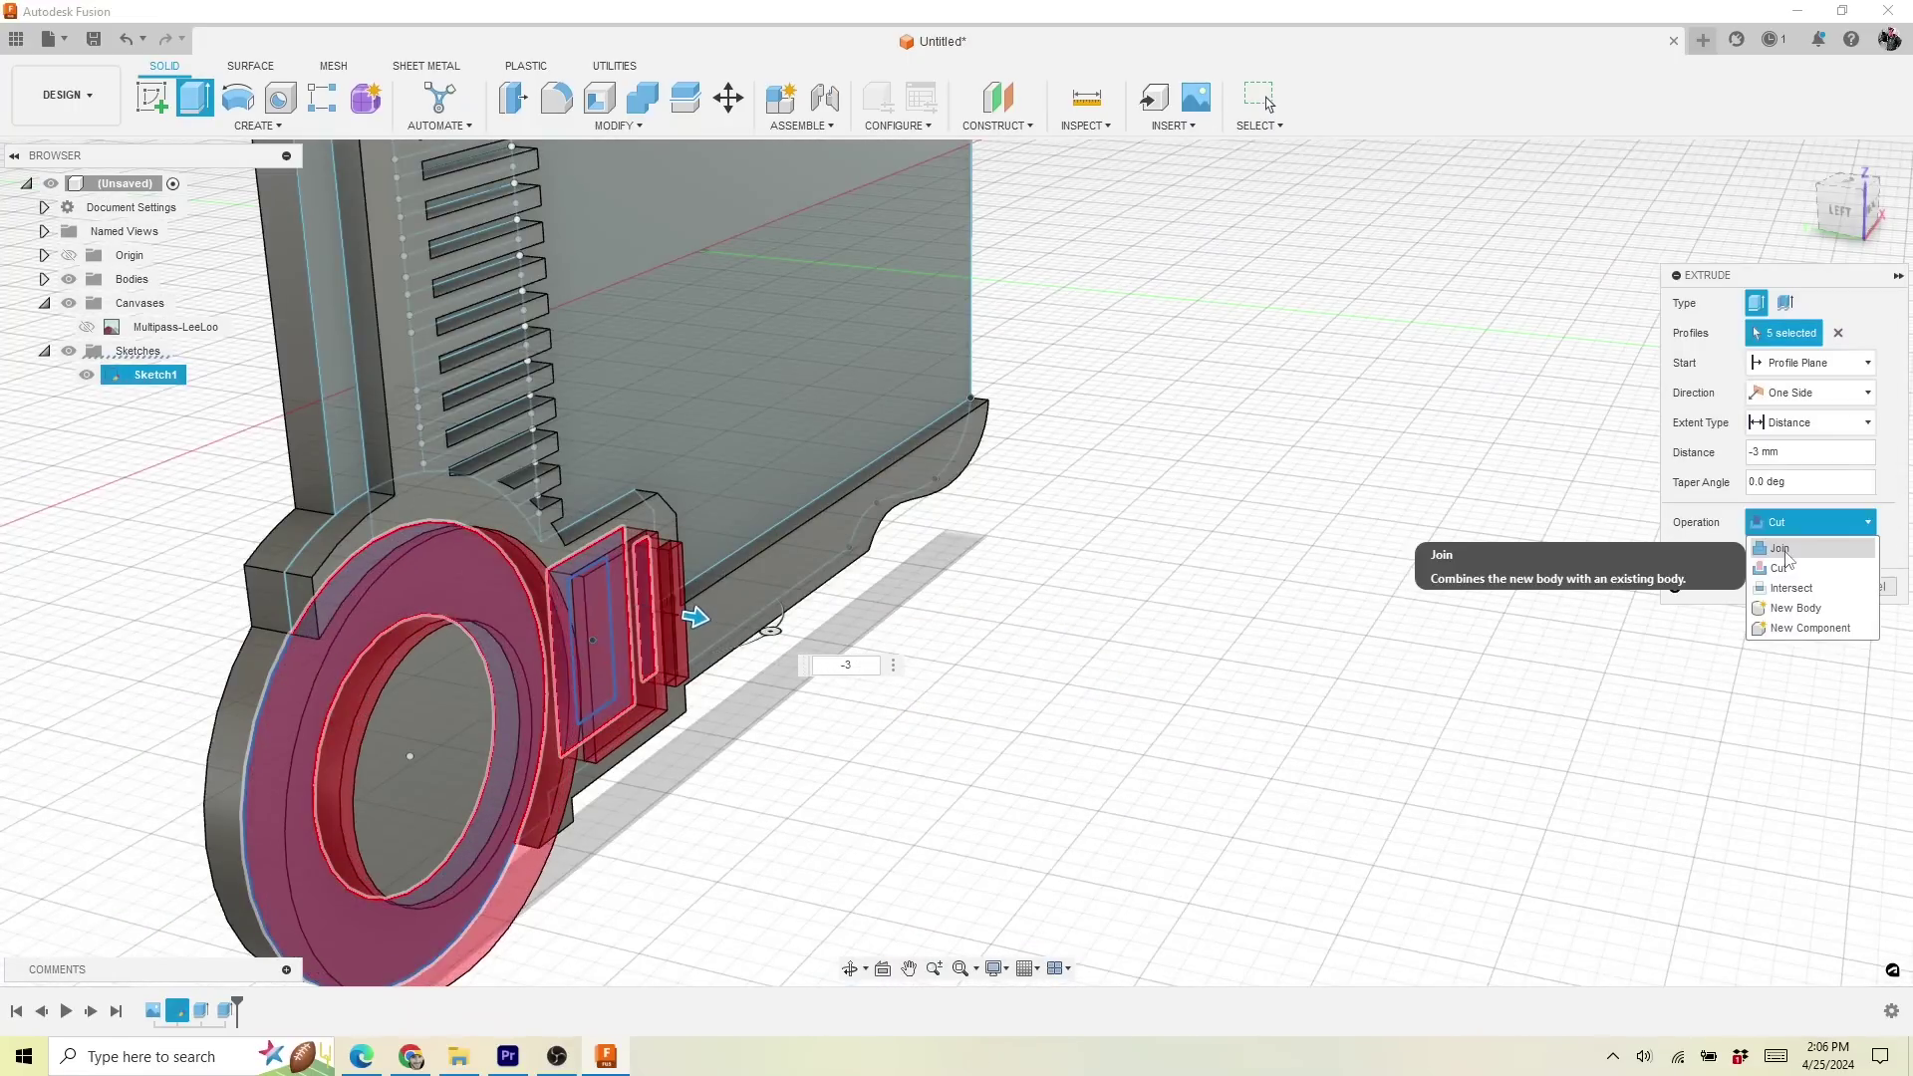
pyautogui.click(1789, 564)
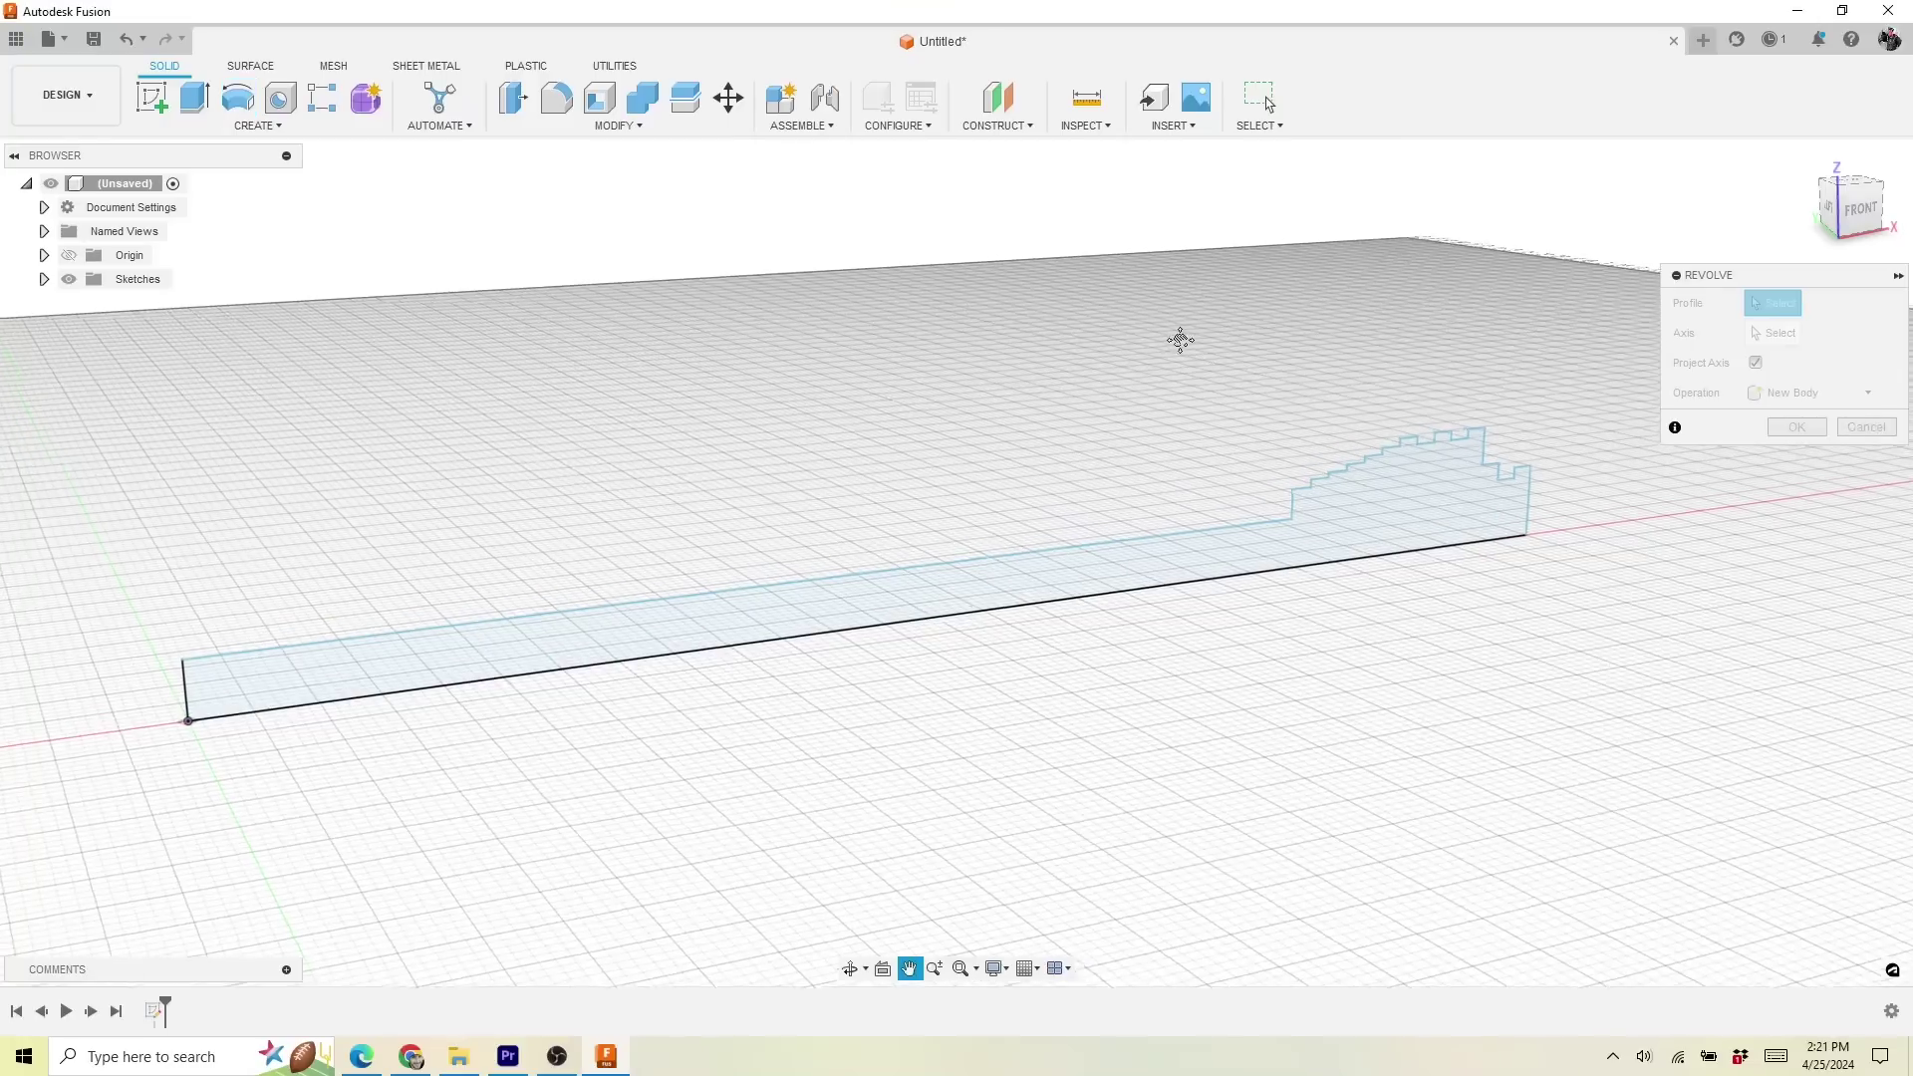
# Step: Revolve the stepped sketch profile 360° around its bottom edge into a shaft
pyautogui.moveTo(1303, 338)
pyautogui.keyDown('shift'); pyautogui.mouseDown(button='middle')
pyautogui.moveTo(1137, 325)
pyautogui.moveTo(1413, 526)
pyautogui.mouseUp(button='middle'); pyautogui.keyUp('shift')
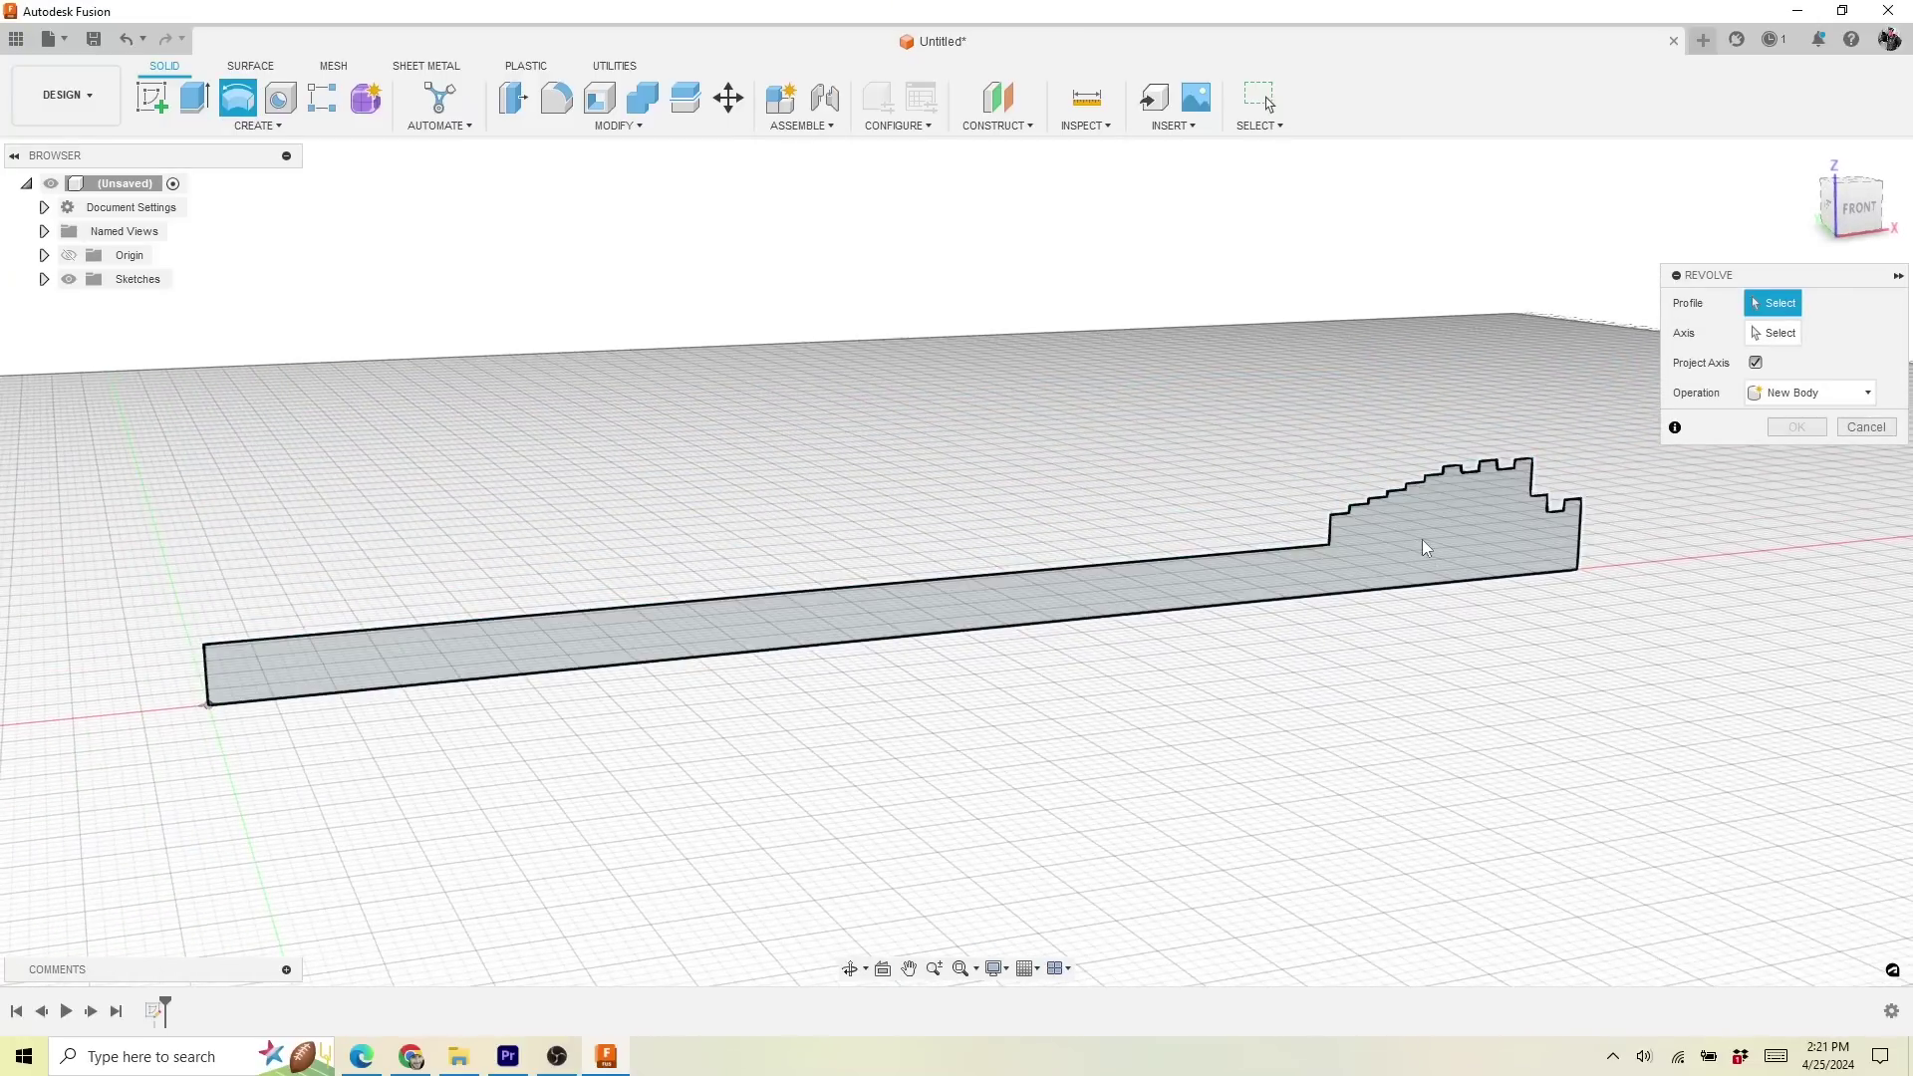
pyautogui.click(1425, 547)
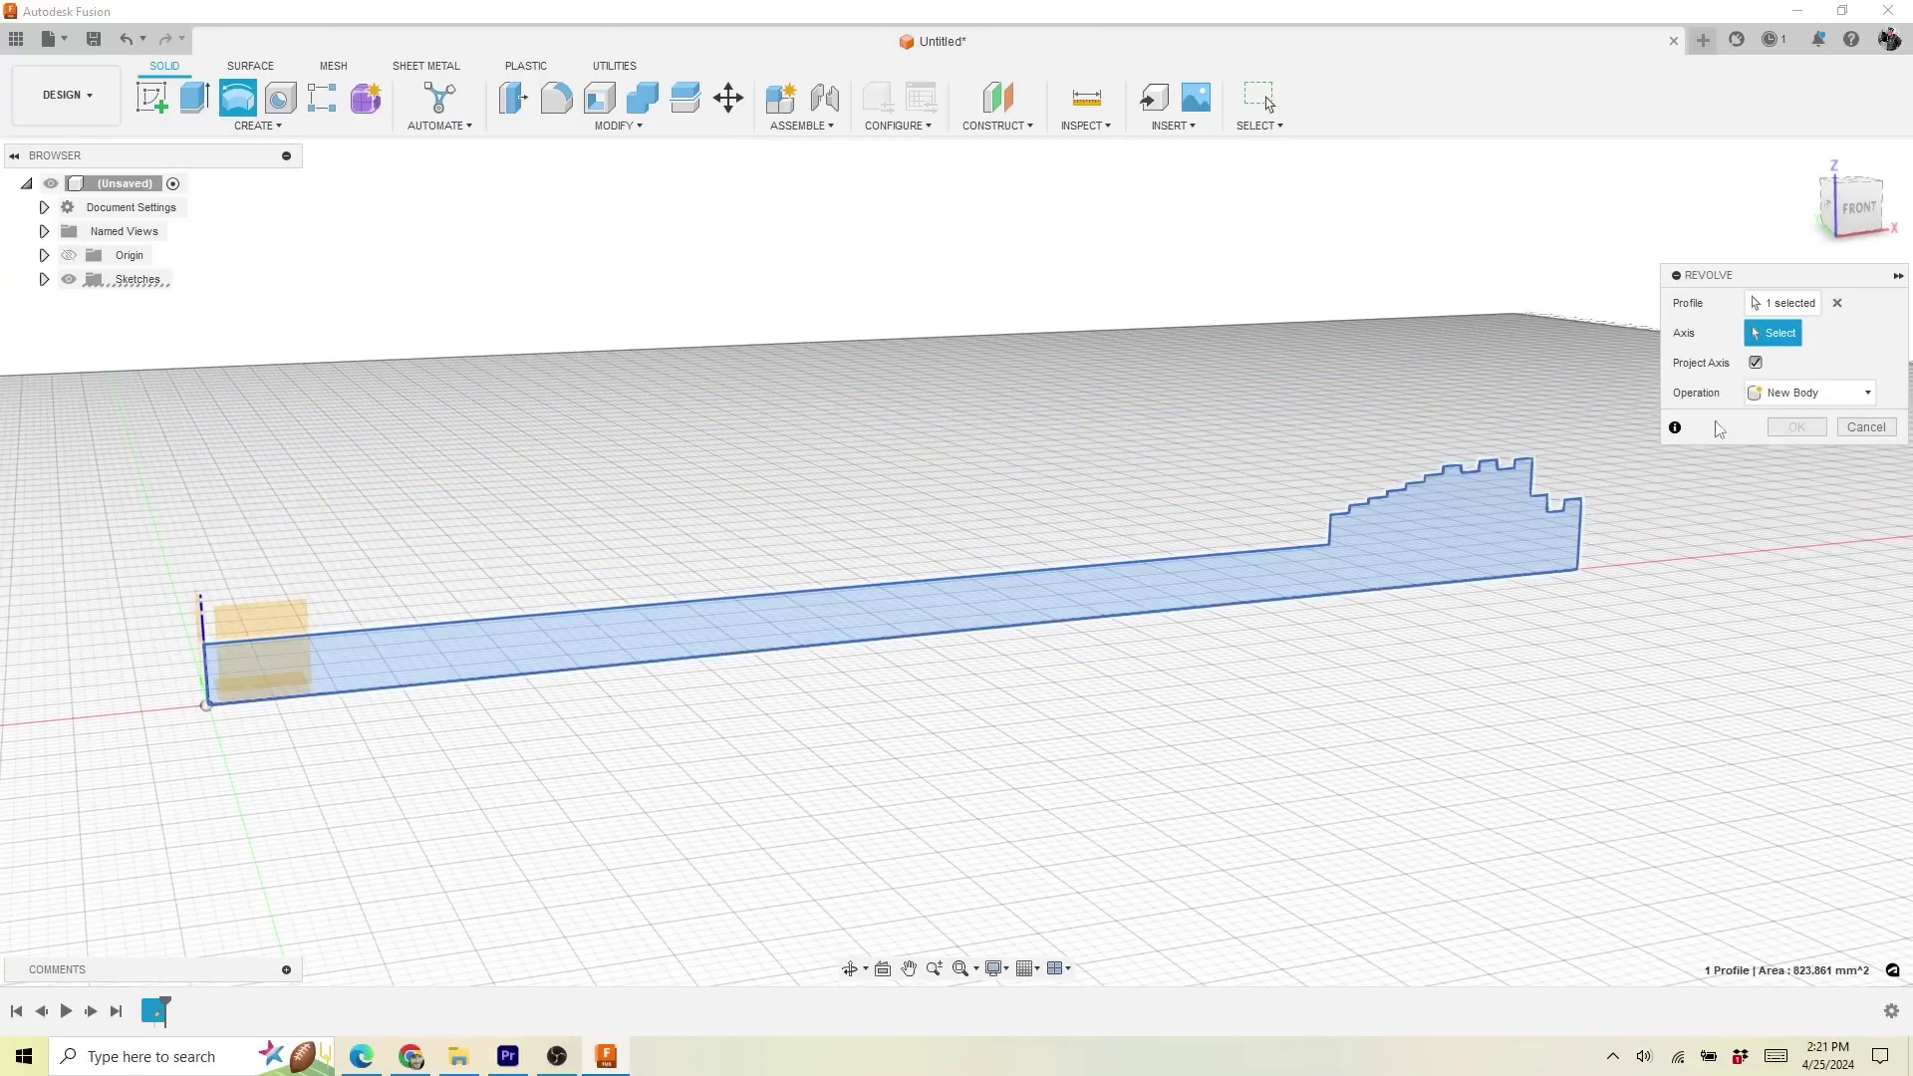
pyautogui.click(1485, 582)
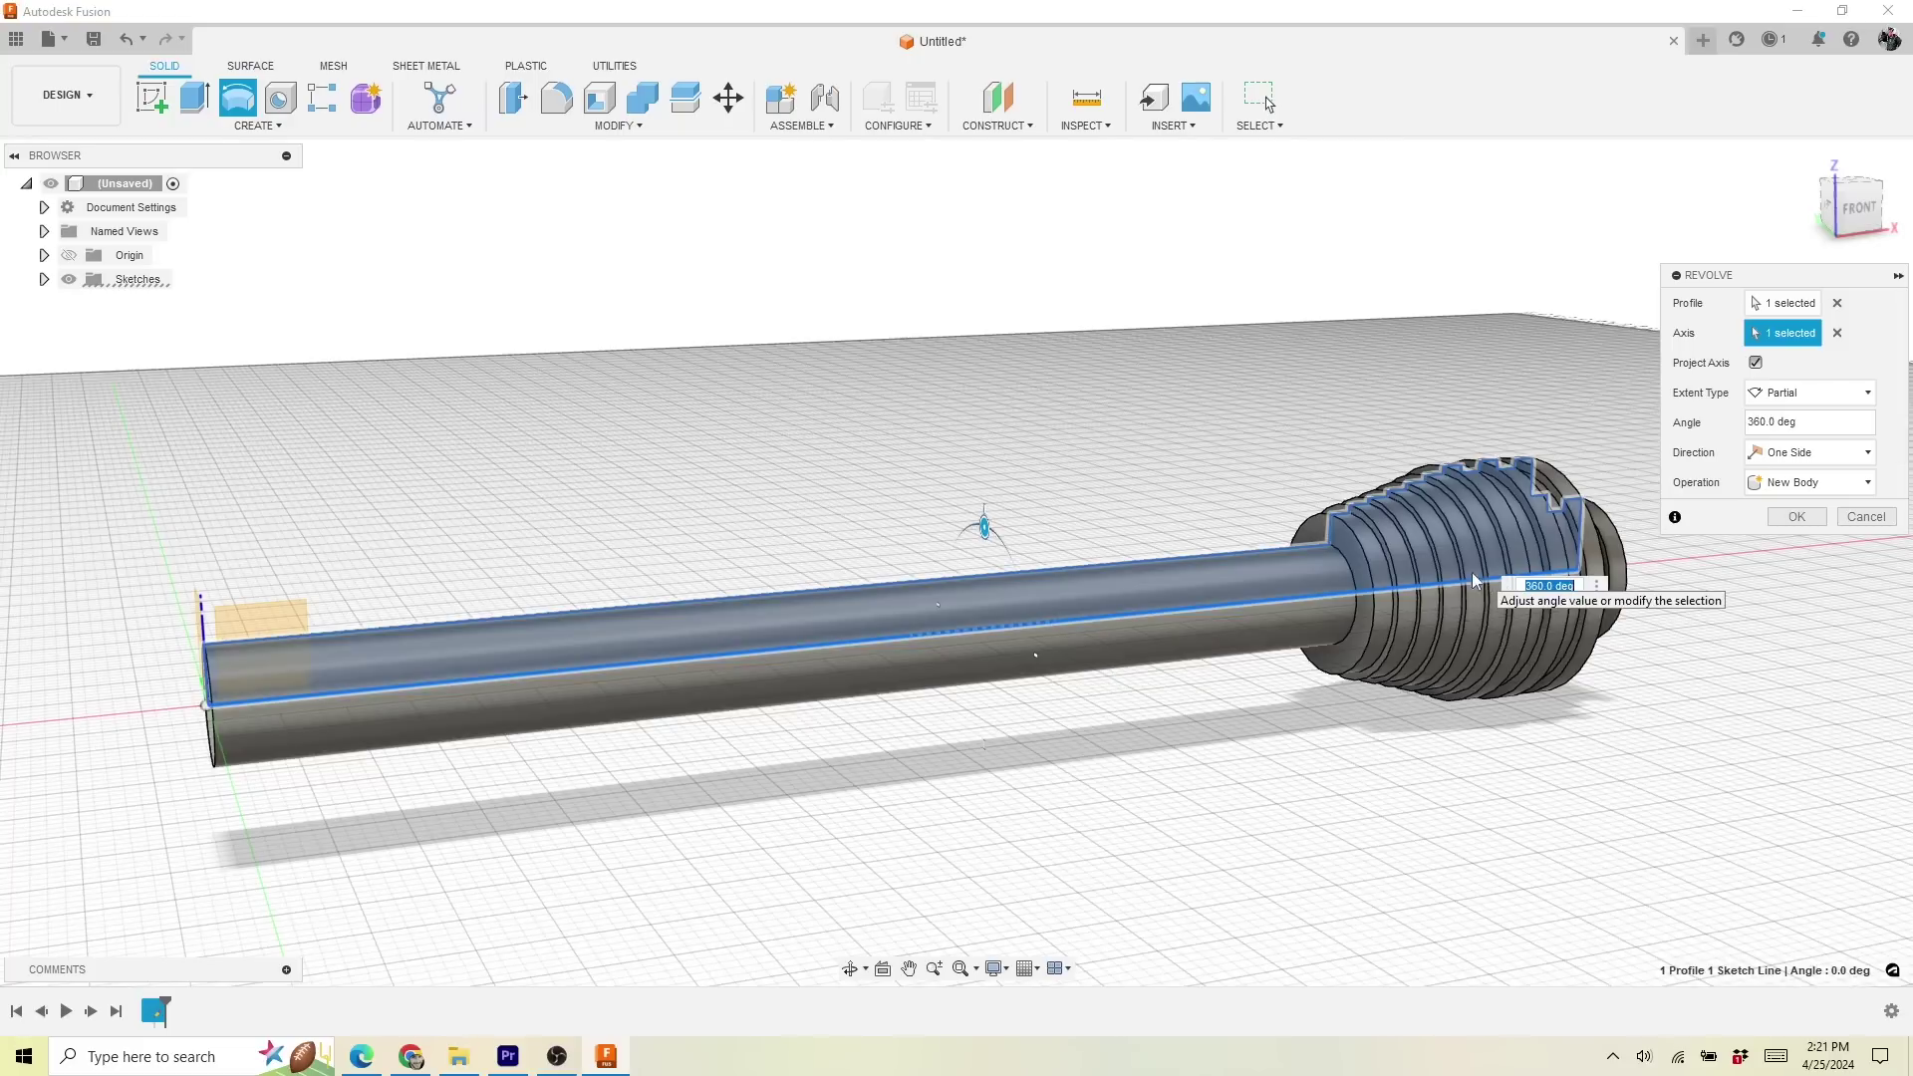
pyautogui.click(1789, 518)
pyautogui.keyDown('shift'); pyautogui.moveTo(1323, 410); pyautogui.dragTo(983, 308, button='middle'); pyautogui.keyUp('shift')
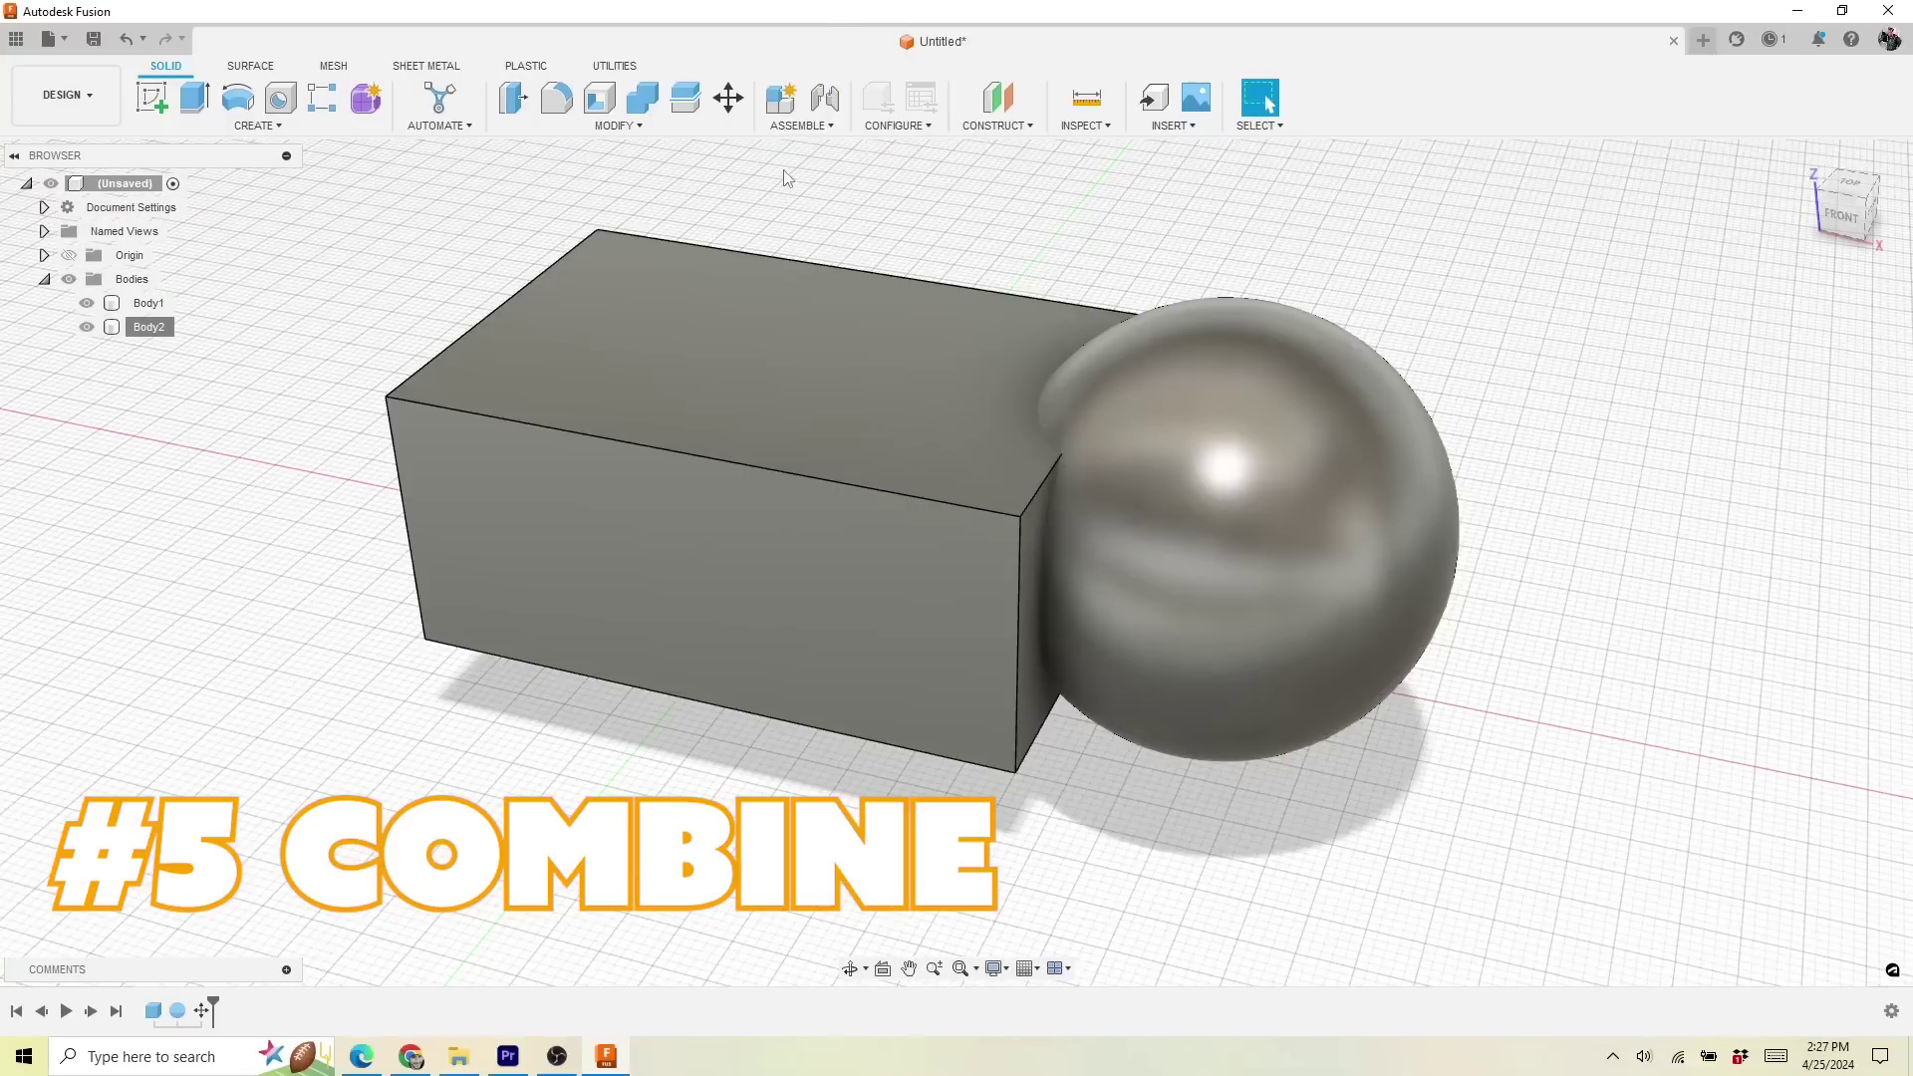
# Step: Start a Combine with the box as target body and the sphere as tool body
pyautogui.write('scomb')
pyautogui.press('Return')
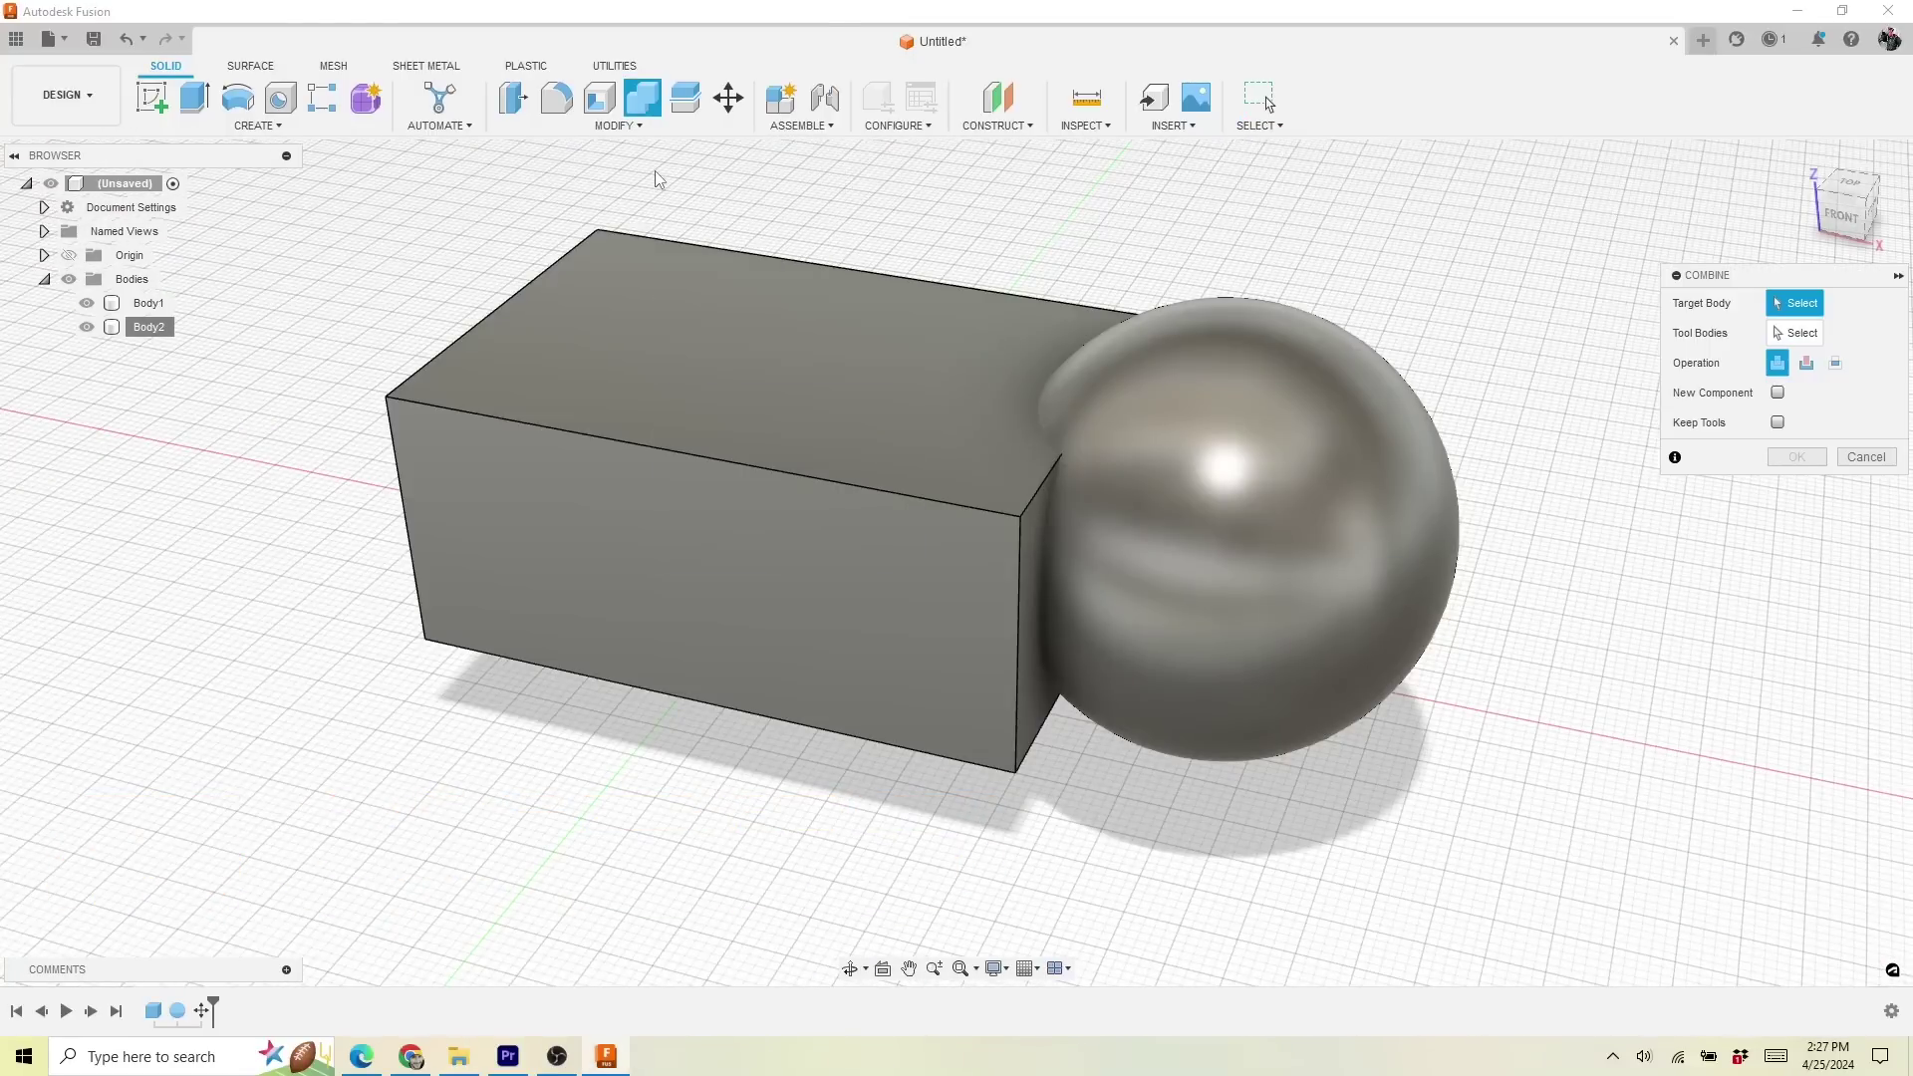
pyautogui.click(708, 368)
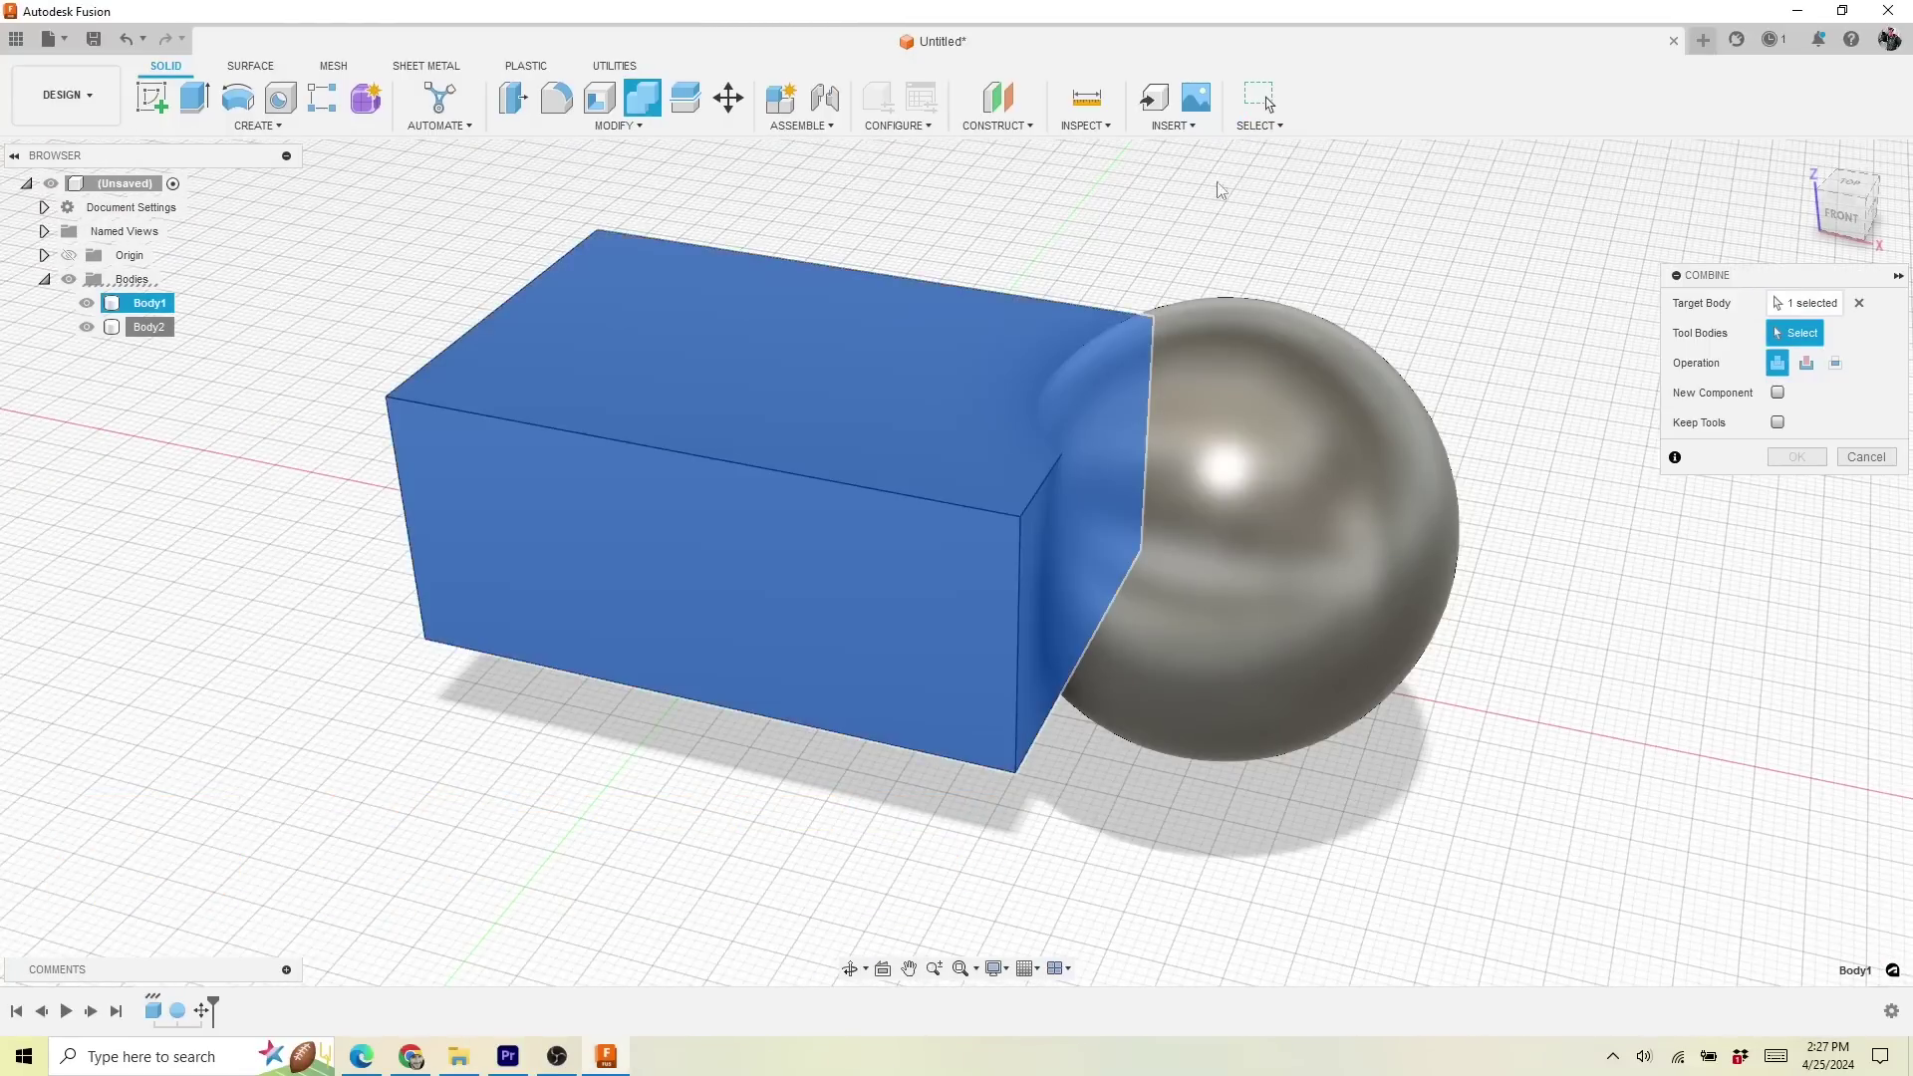
pyautogui.click(1255, 378)
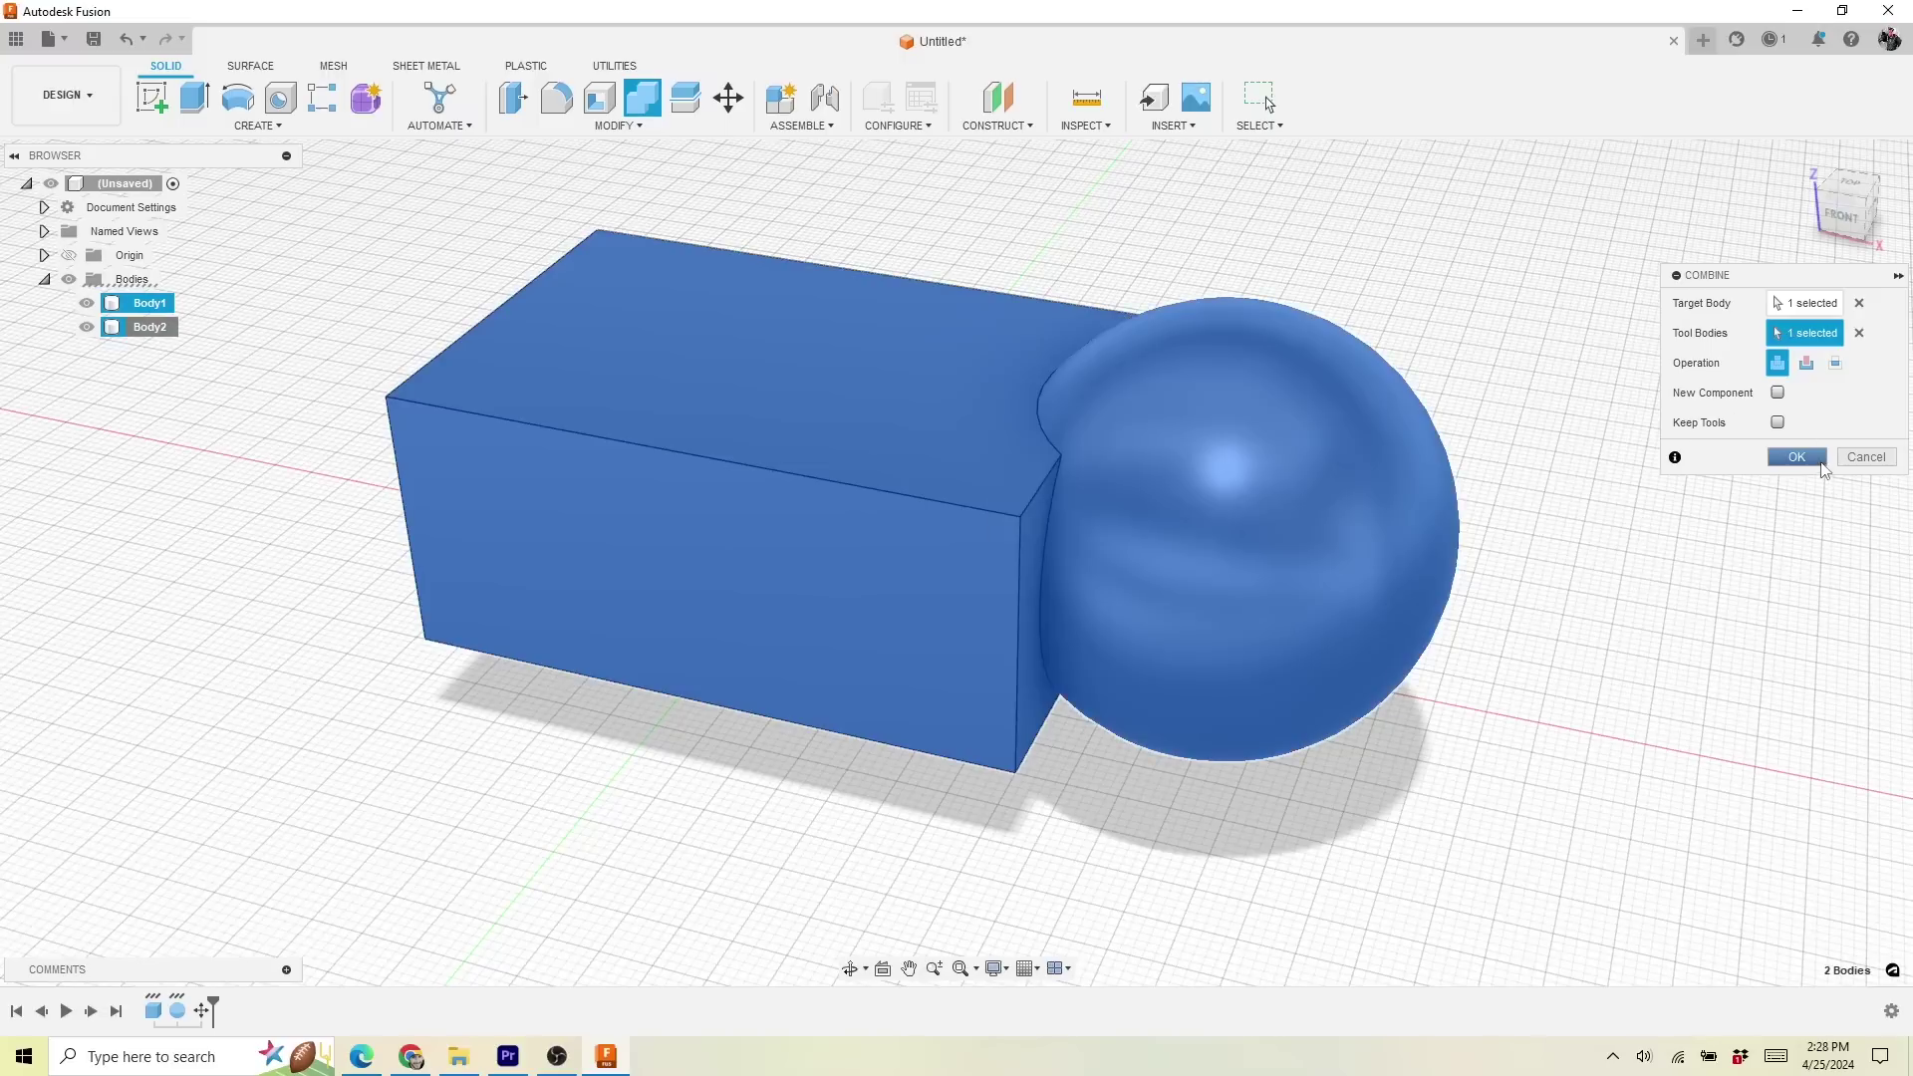
pyautogui.moveTo(1304, 258)
pyautogui.keyDown('shift'); pyautogui.mouseDown(button='middle')
pyautogui.moveTo(1328, 179)
pyautogui.moveTo(1302, 265)
pyautogui.mouseUp(button='middle'); pyautogui.keyUp('shift')
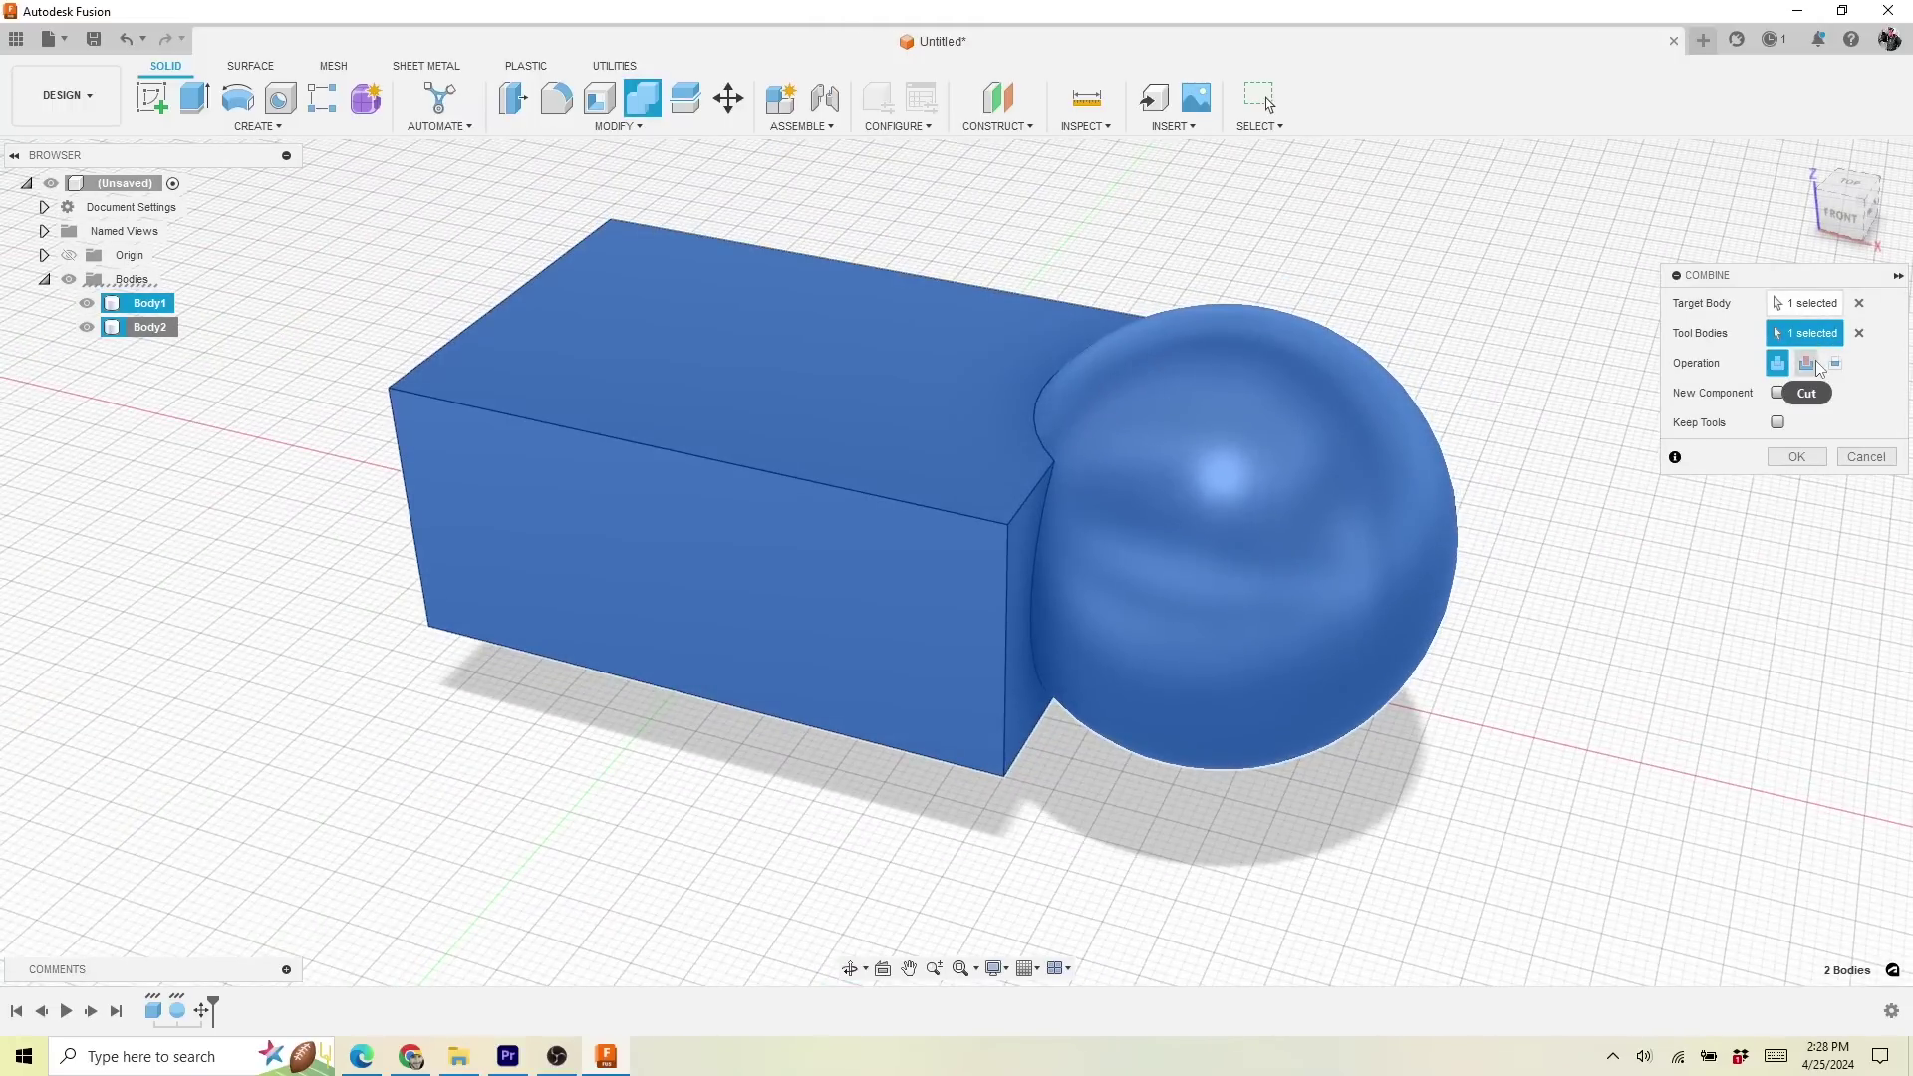
# Step: Switch the combine operation to Cut, then to Intersect to keep only the overlap
pyautogui.click(1806, 363)
pyautogui.keyDown('shift'); pyautogui.moveTo(1413, 323); pyautogui.dragTo(1379, 263, button='middle'); pyautogui.keyUp('shift')
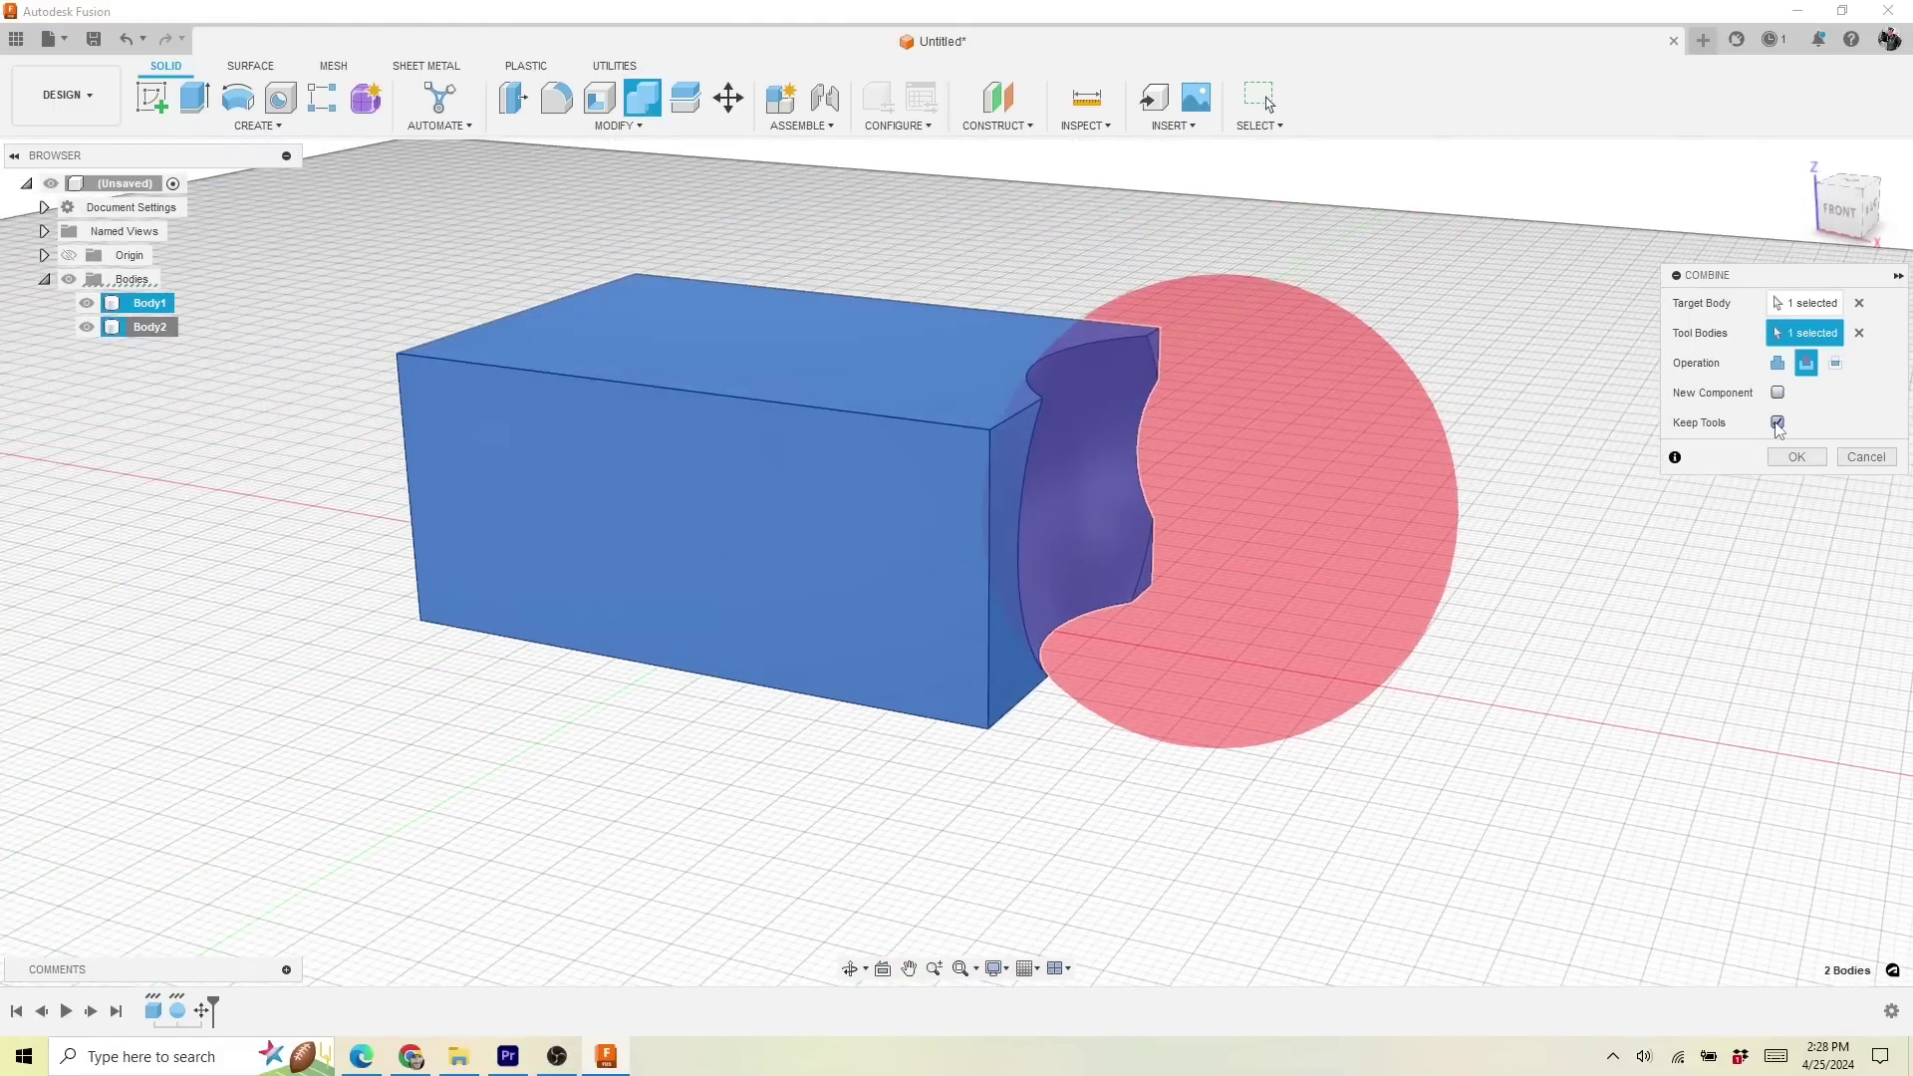
pyautogui.click(1836, 364)
pyautogui.keyDown('shift'); pyautogui.moveTo(915, 370); pyautogui.dragTo(632, 308, button='middle'); pyautogui.keyUp('shift')
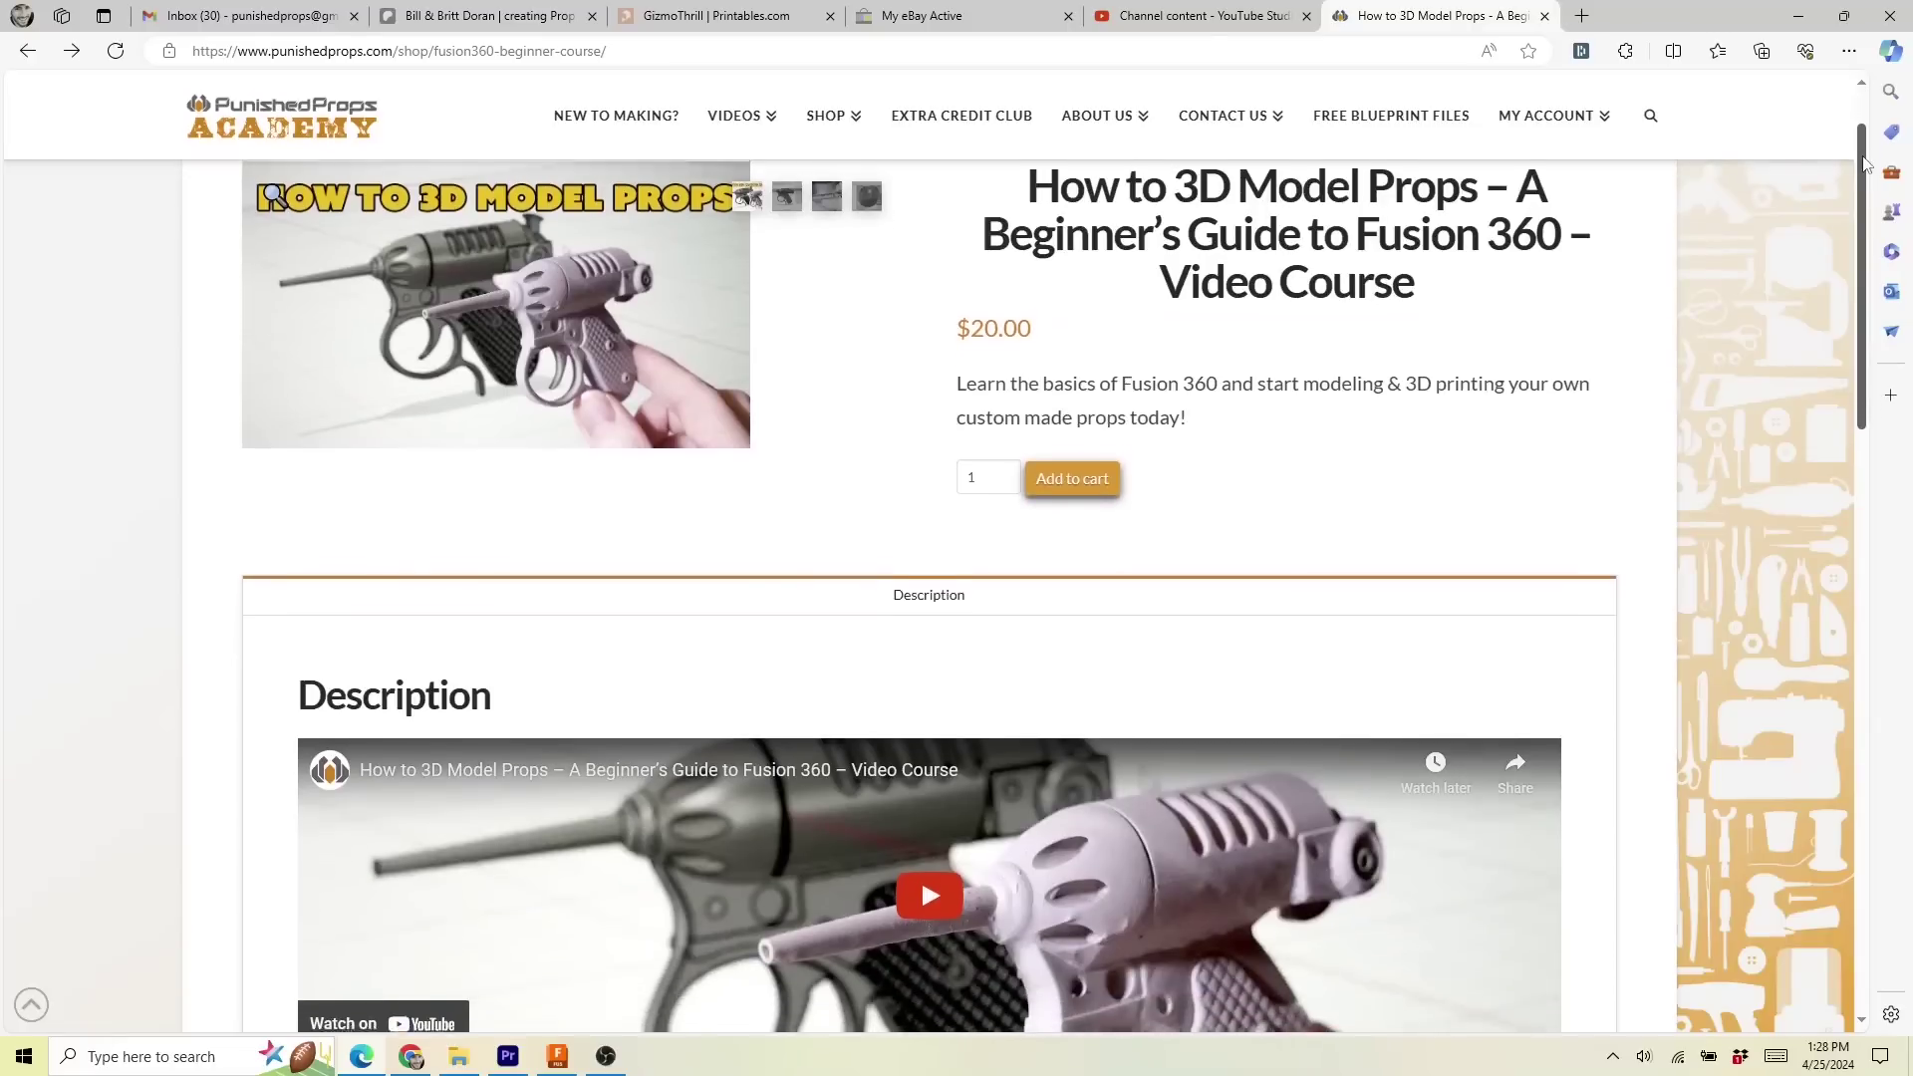
pyautogui.scroll(-3, 1855, 259)
pyautogui.moveTo(1856, 259); pyautogui.dragTo(1850, 641)
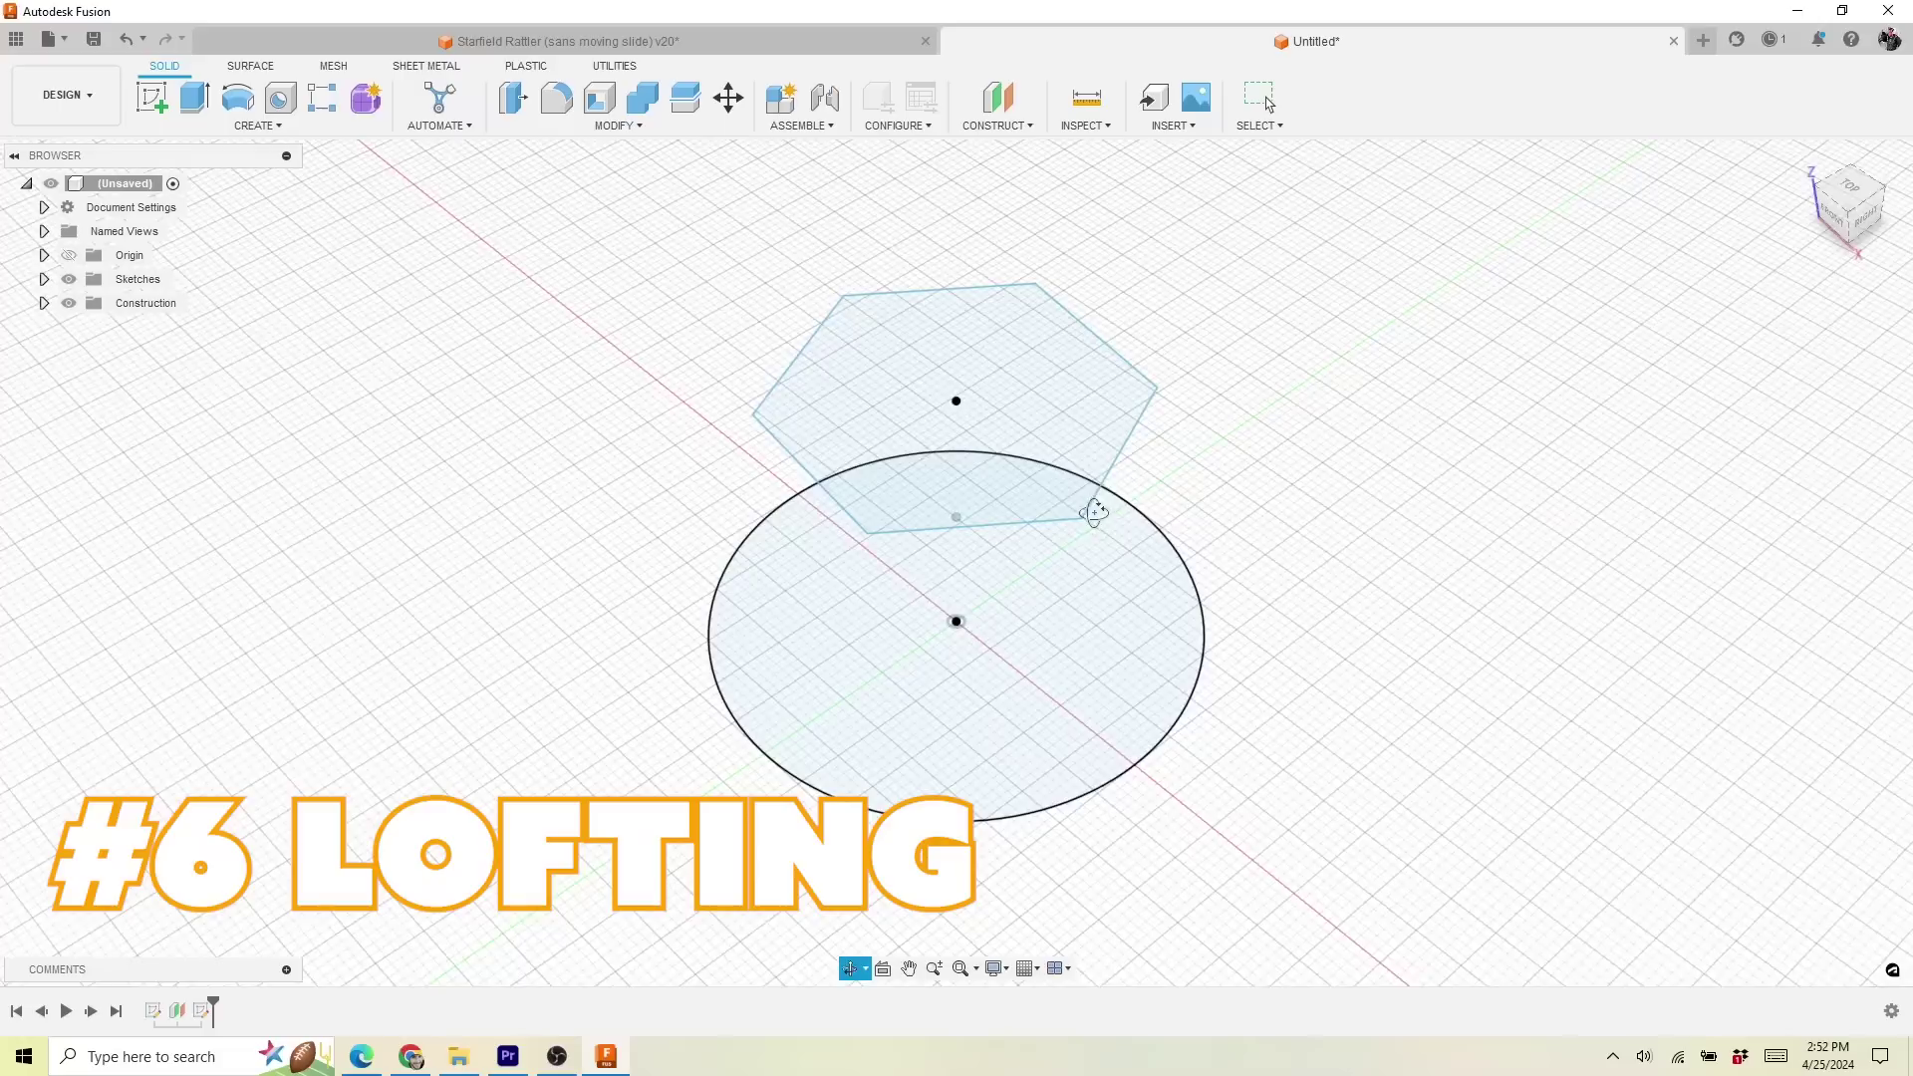
# Step: Loft a solid body from the circle up to the hexagon profile
pyautogui.moveTo(1093, 513)
pyautogui.keyDown('shift'); pyautogui.mouseDown(button='middle')
pyautogui.moveTo(1140, 469)
pyautogui.moveTo(1136, 435)
pyautogui.moveTo(1137, 493)
pyautogui.mouseUp(button='middle'); pyautogui.keyUp('shift')
pyautogui.write('sext')
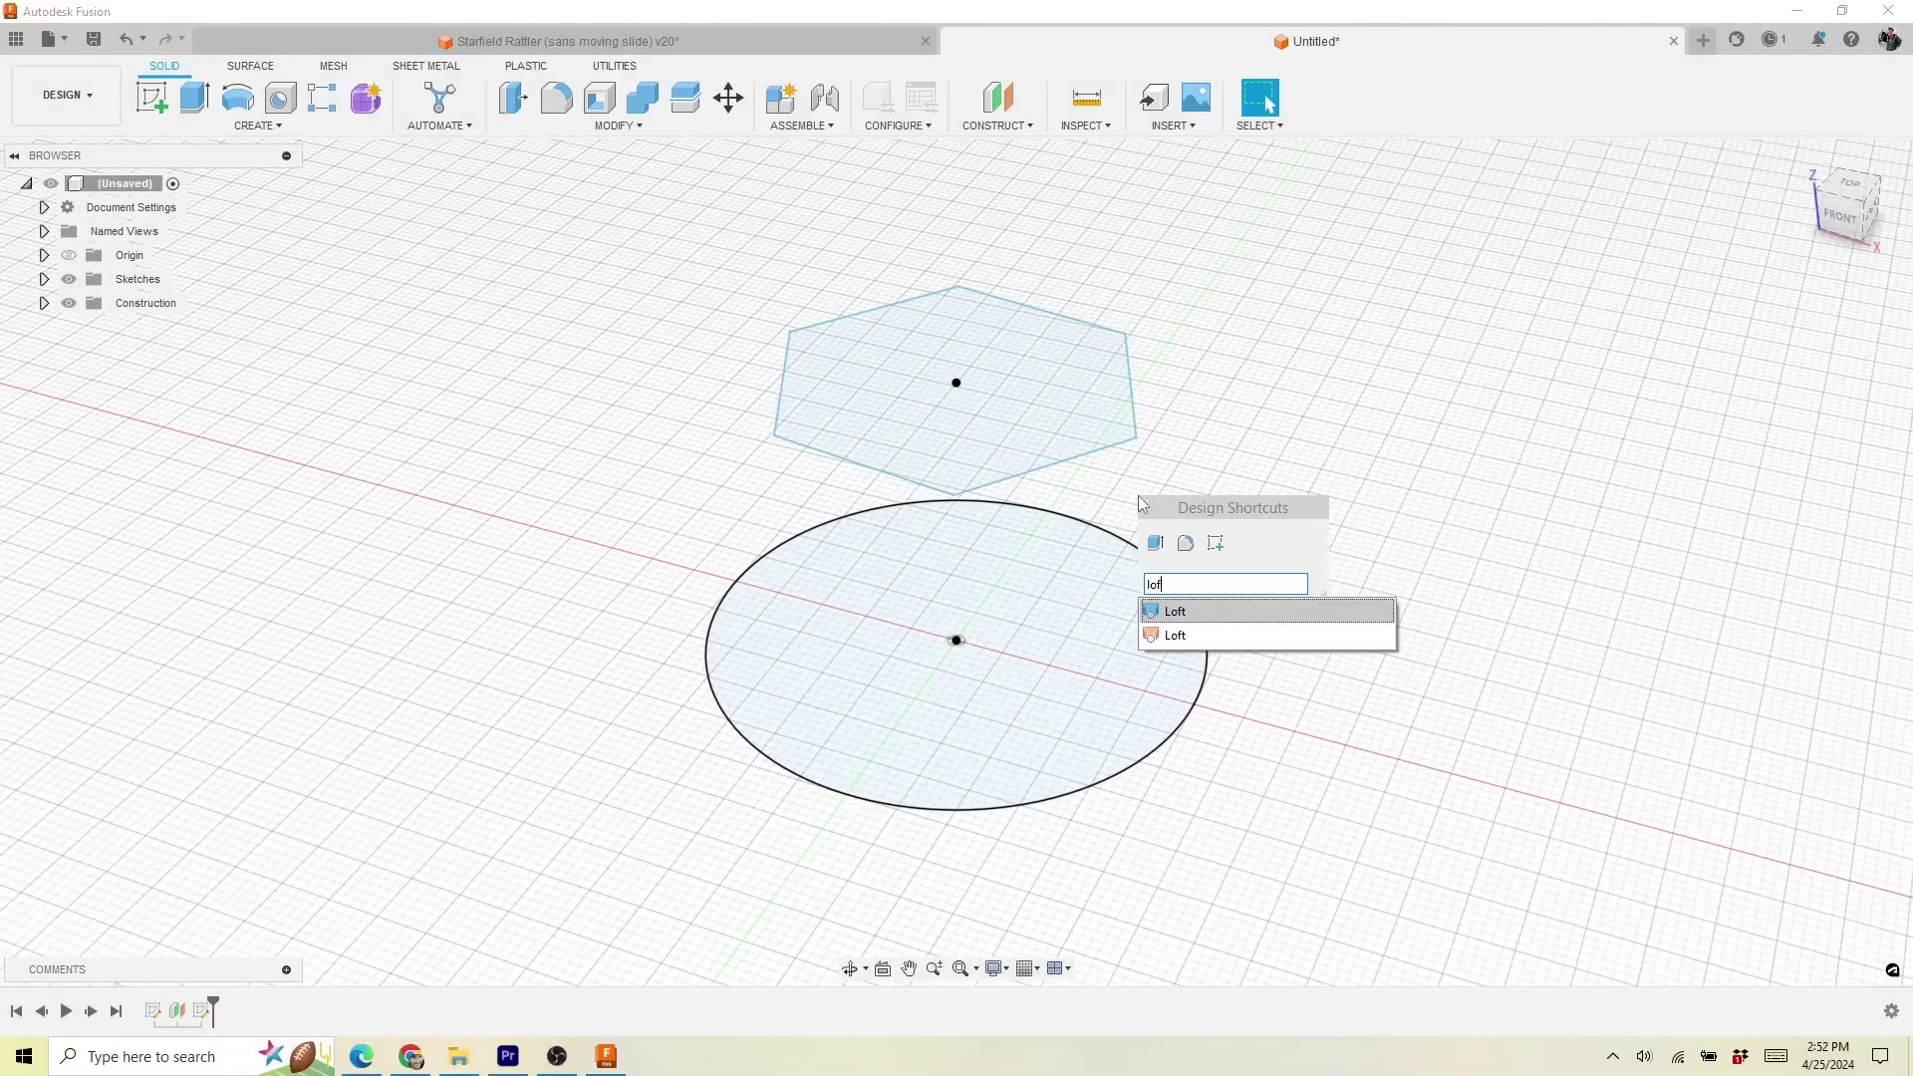
pyautogui.press('Return')
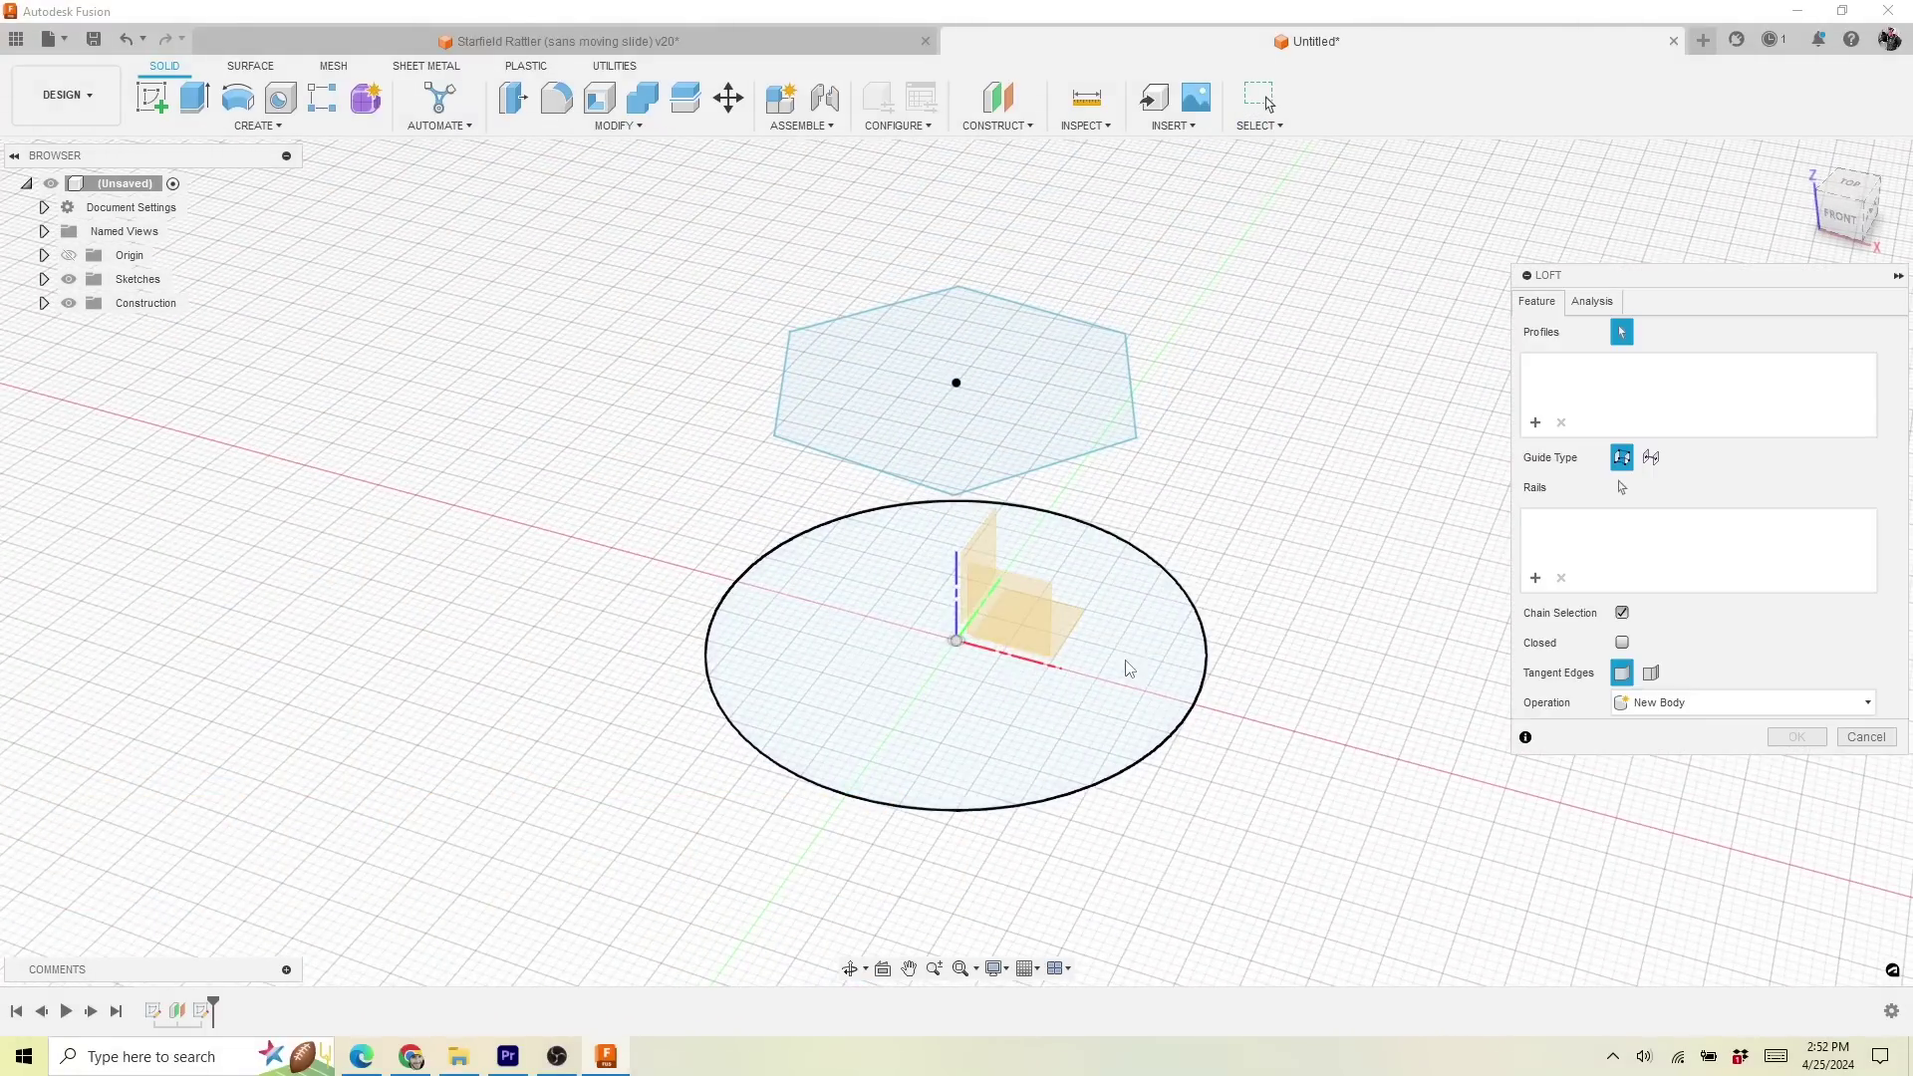
pyautogui.click(1125, 668)
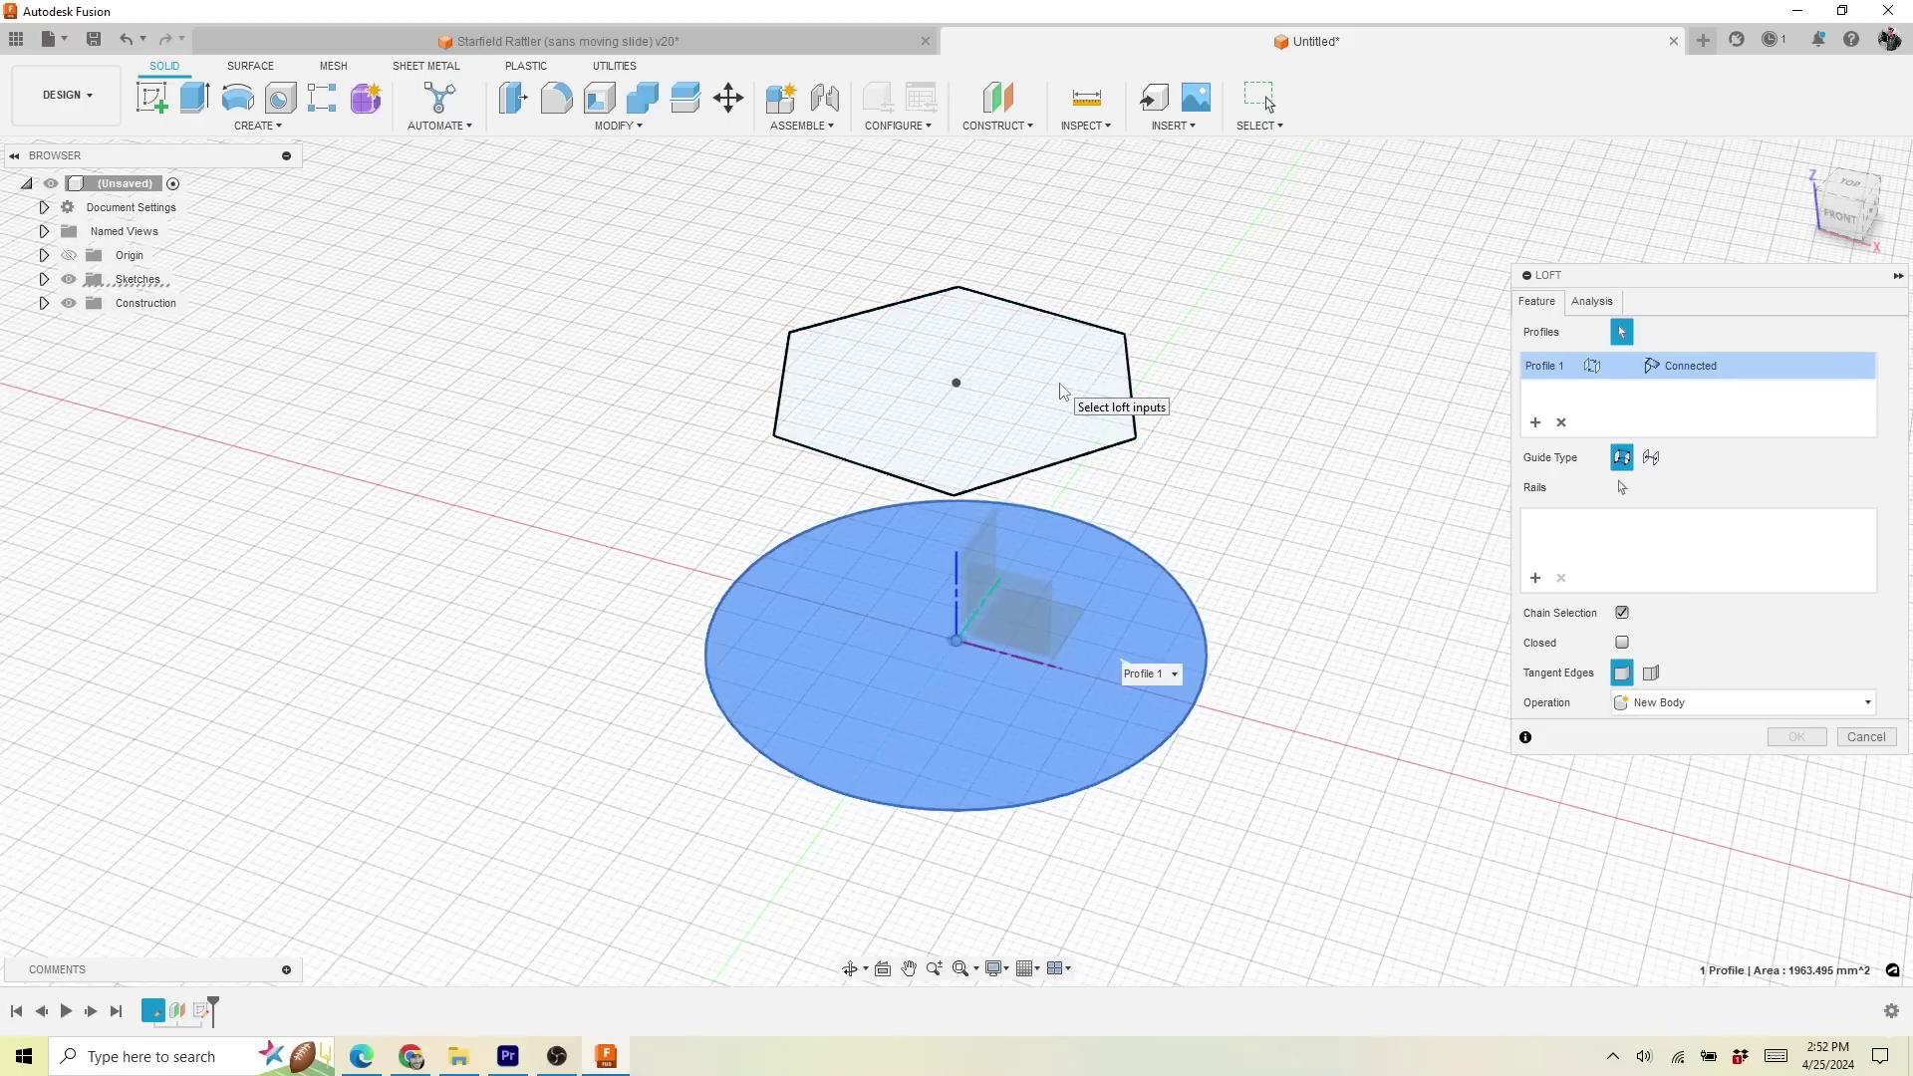
pyautogui.click(1106, 388)
pyautogui.keyDown('shift'); pyautogui.moveTo(1294, 482); pyautogui.dragTo(1083, 513, button='middle'); pyautogui.keyUp('shift')
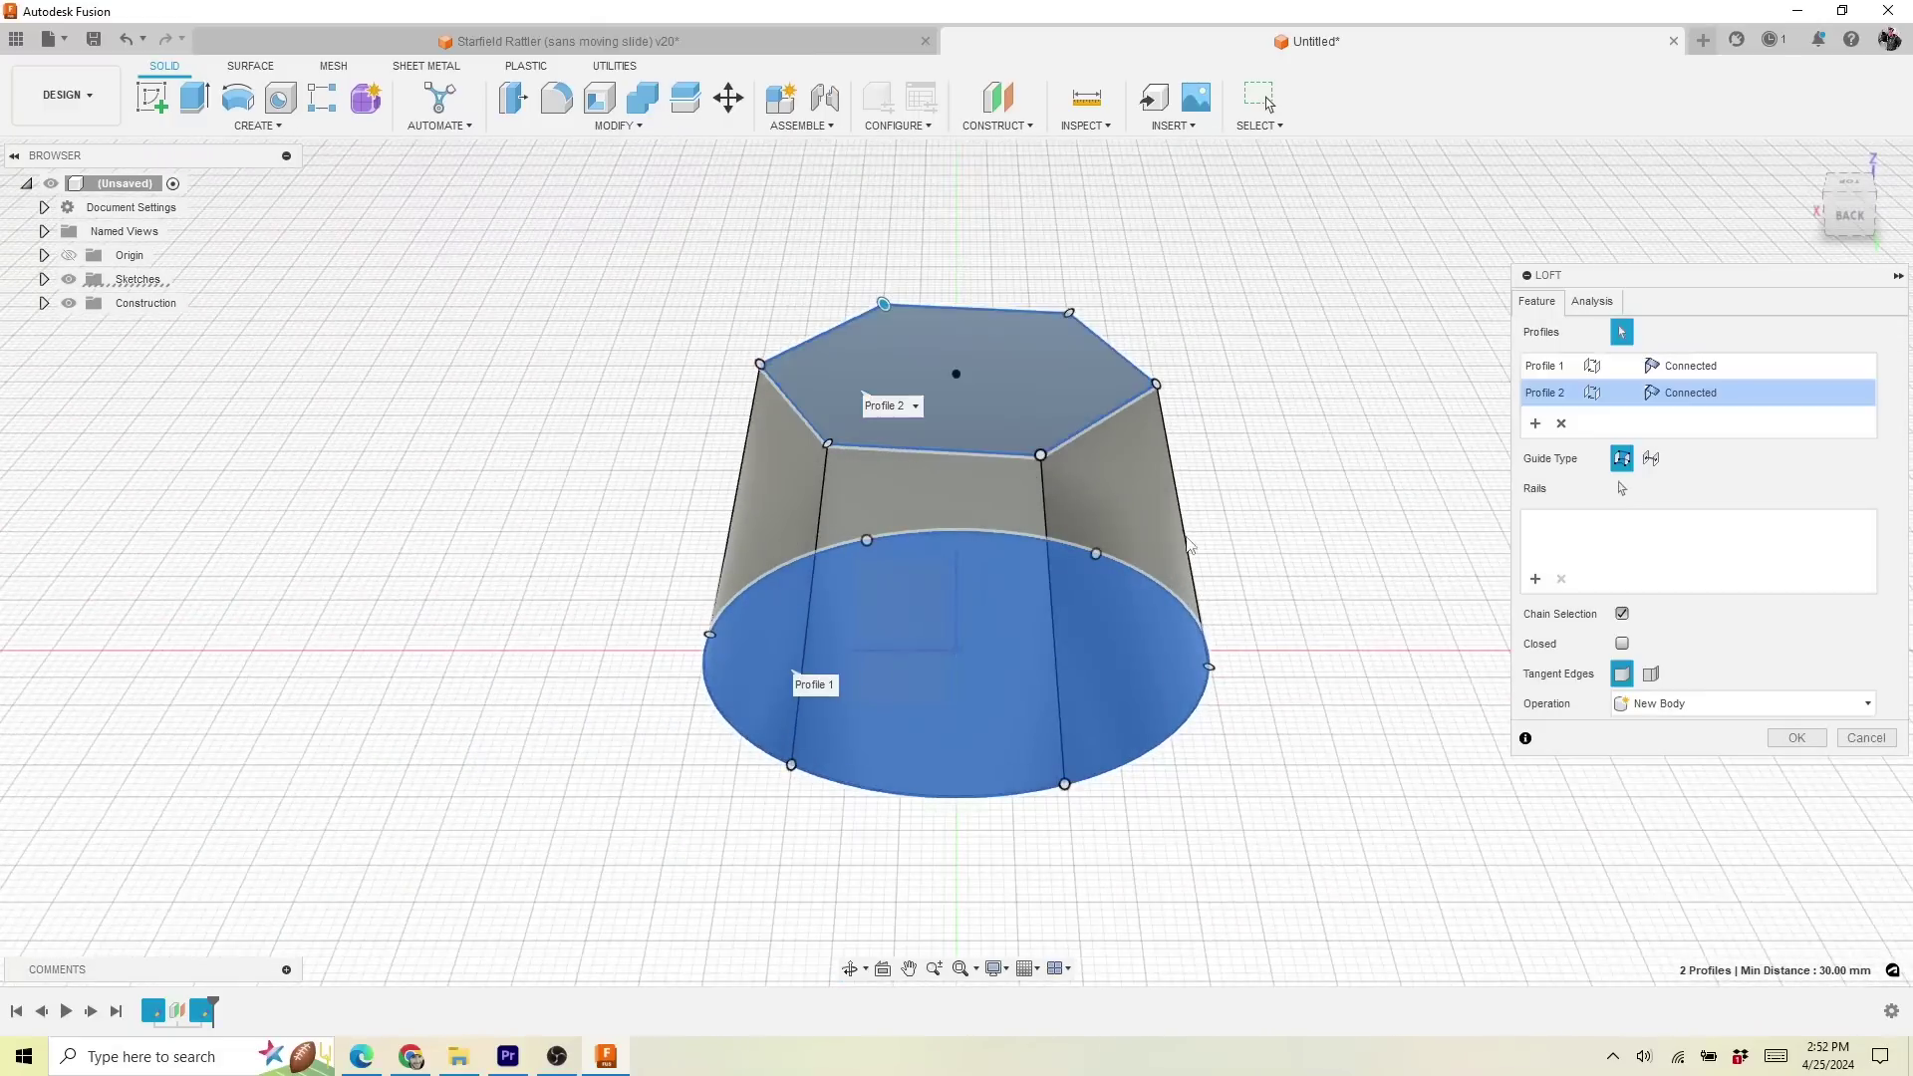
pyautogui.click(1797, 739)
pyautogui.keyDown('shift'); pyautogui.moveTo(1294, 491); pyautogui.dragTo(1246, 398, button='middle'); pyautogui.keyUp('shift')
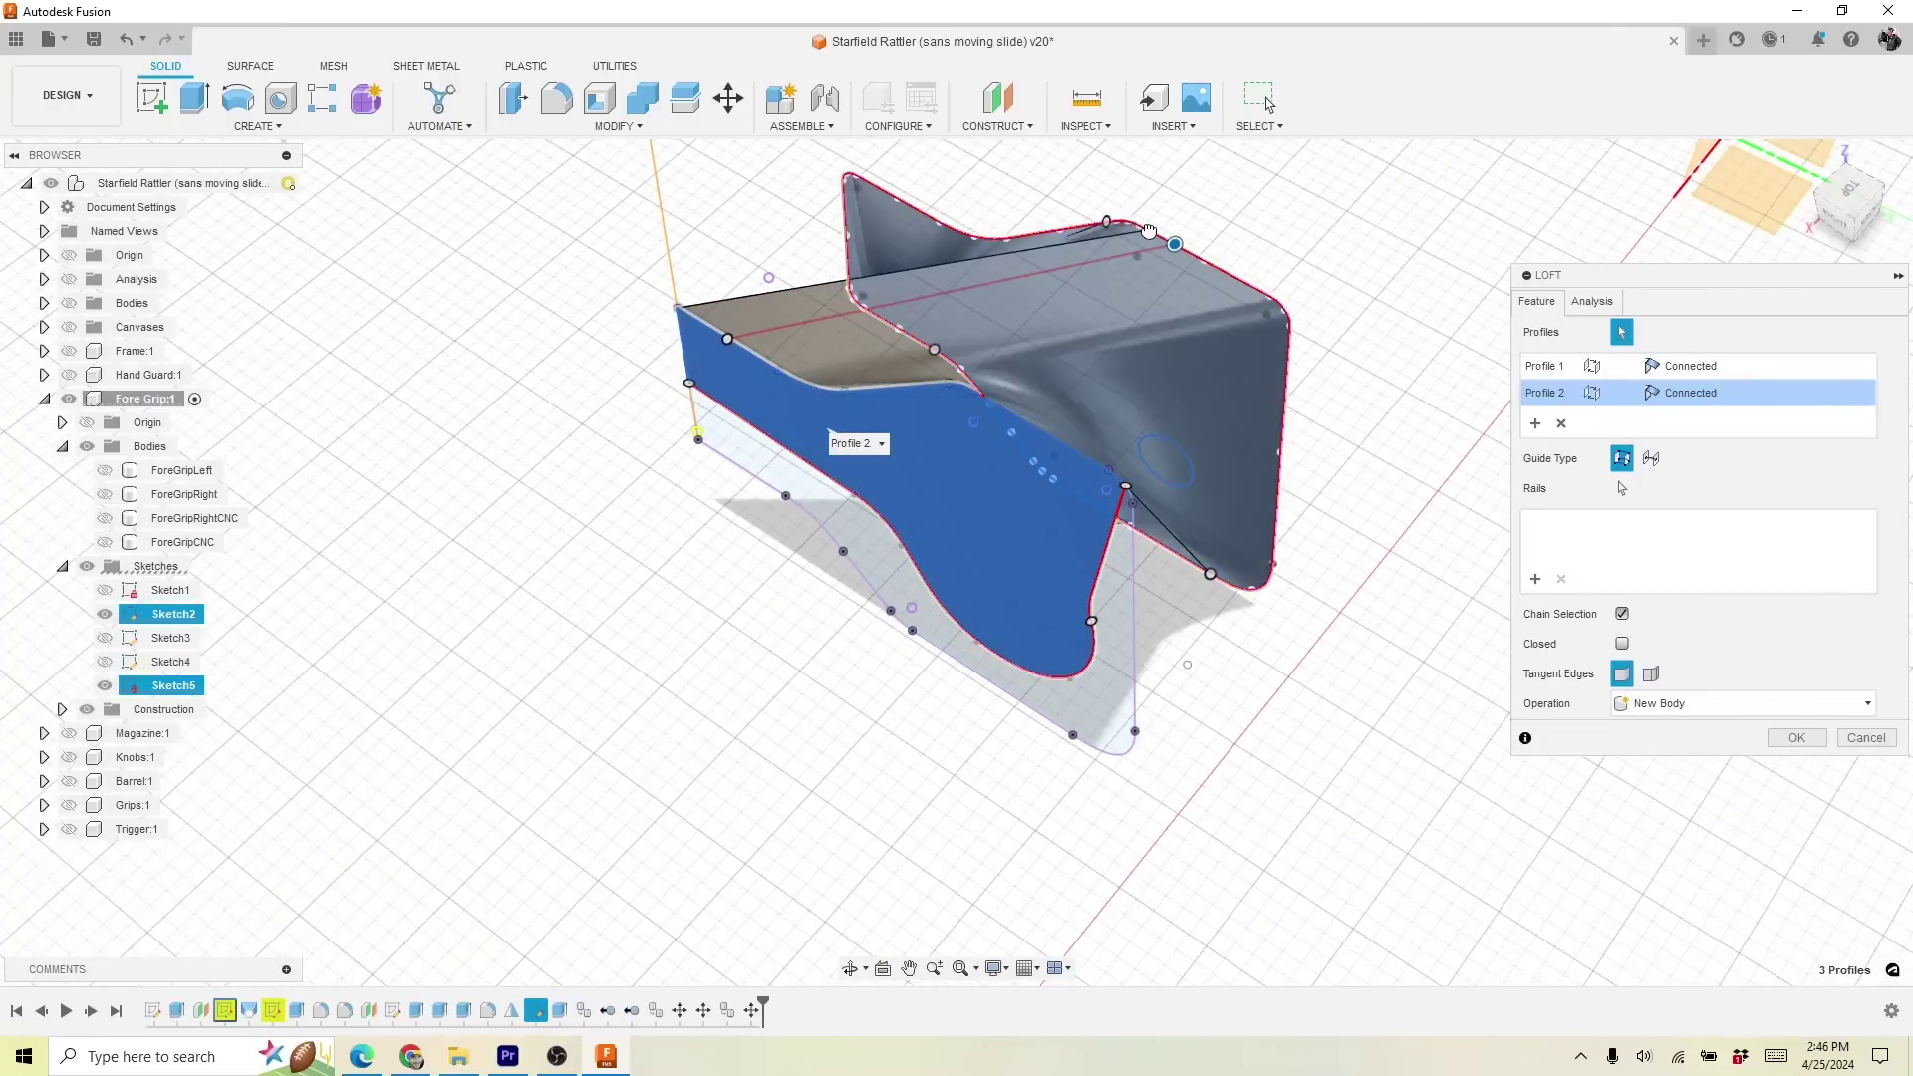
pyautogui.keyDown('shift'); pyautogui.moveTo(1225, 457); pyautogui.dragTo(1265, 498, button='middle'); pyautogui.keyUp('shift')
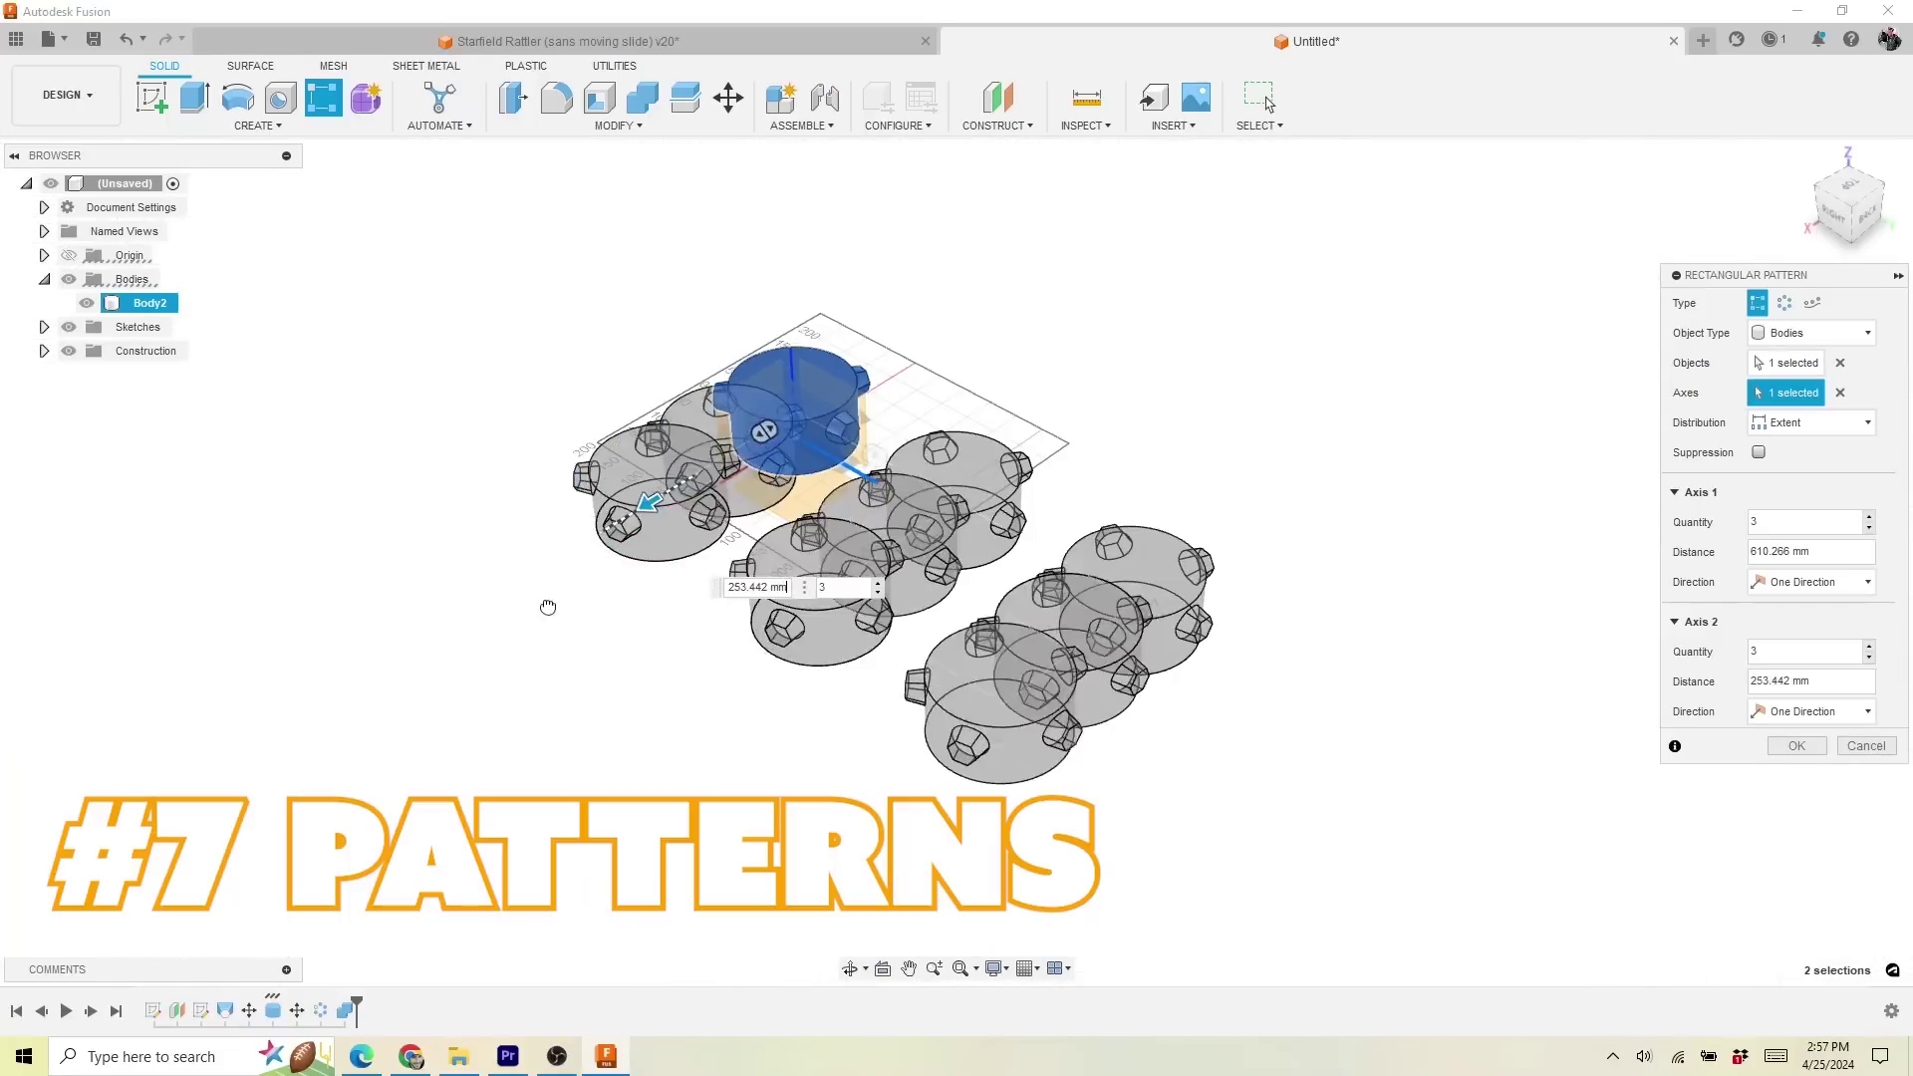
# Step: Set the pot pattern's second direction to 5 copies spaced about 908 mm
pyautogui.moveTo(426, 667); pyautogui.dragTo(430, 670)
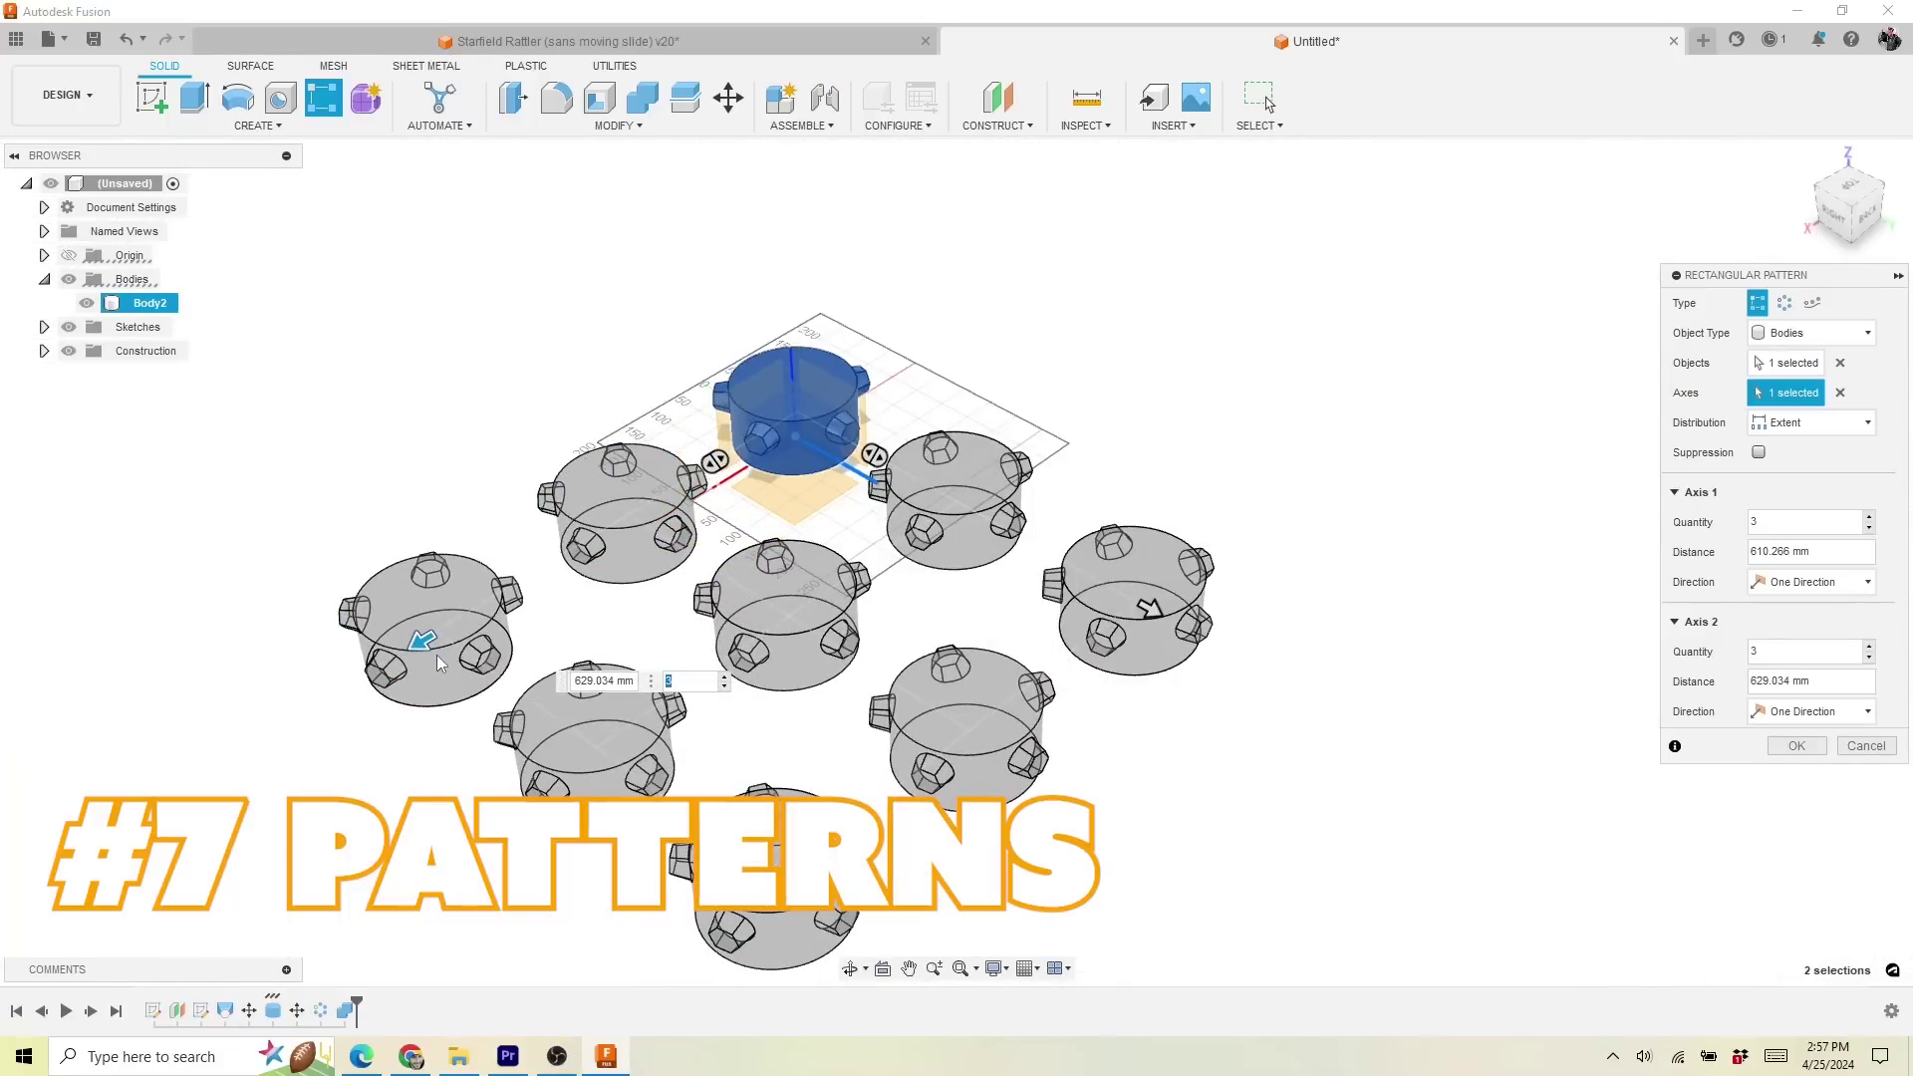
pyautogui.write('5')
pyautogui.scroll(-2, 483, 376)
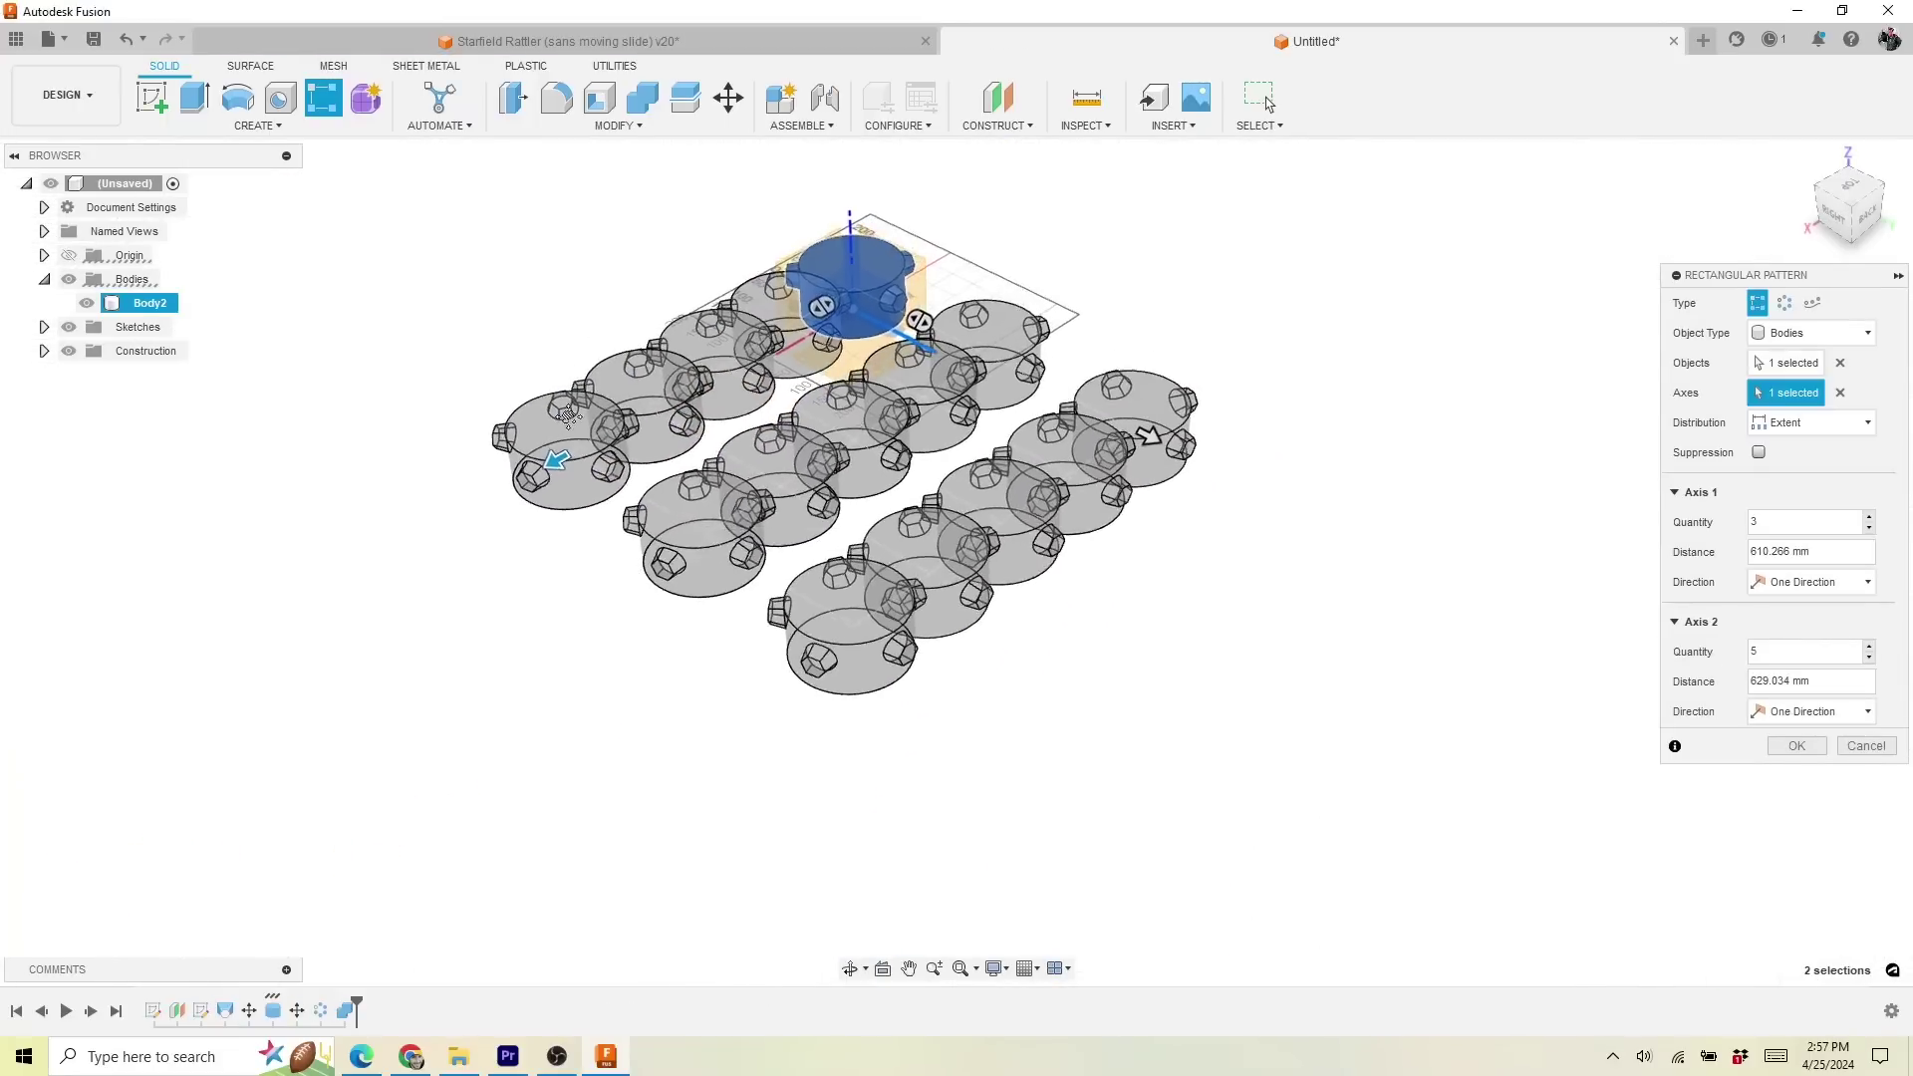
pyautogui.moveTo(568, 413); pyautogui.dragTo(590, 556, button='middle')
pyautogui.moveTo(486, 634); pyautogui.dragTo(418, 702)
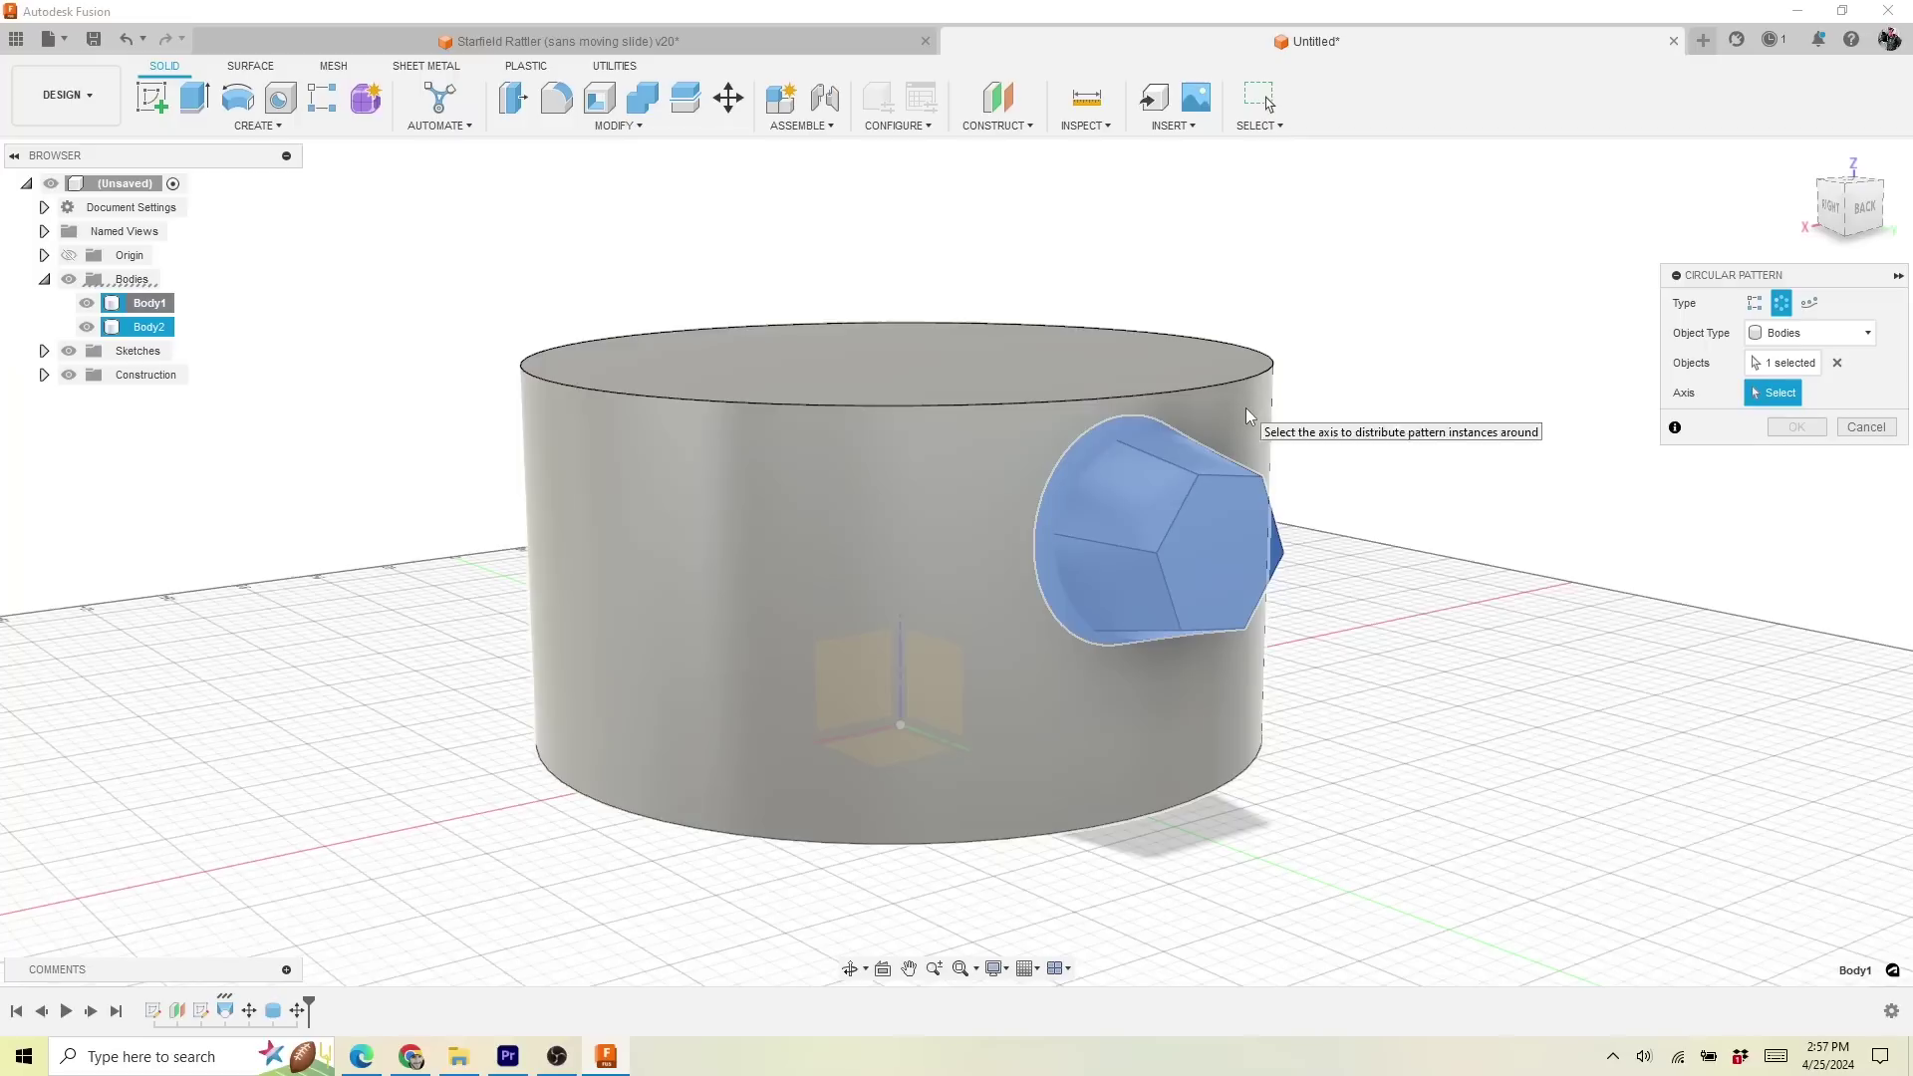
# Step: Pick the pot's centre axis for a circular pattern of the knob
pyautogui.click(1251, 428)
pyautogui.keyDown('shift'); pyautogui.moveTo(1361, 272); pyautogui.dragTo(1436, 479, button='middle'); pyautogui.keyUp('shift')
pyautogui.scroll(-3, 1355, 331)
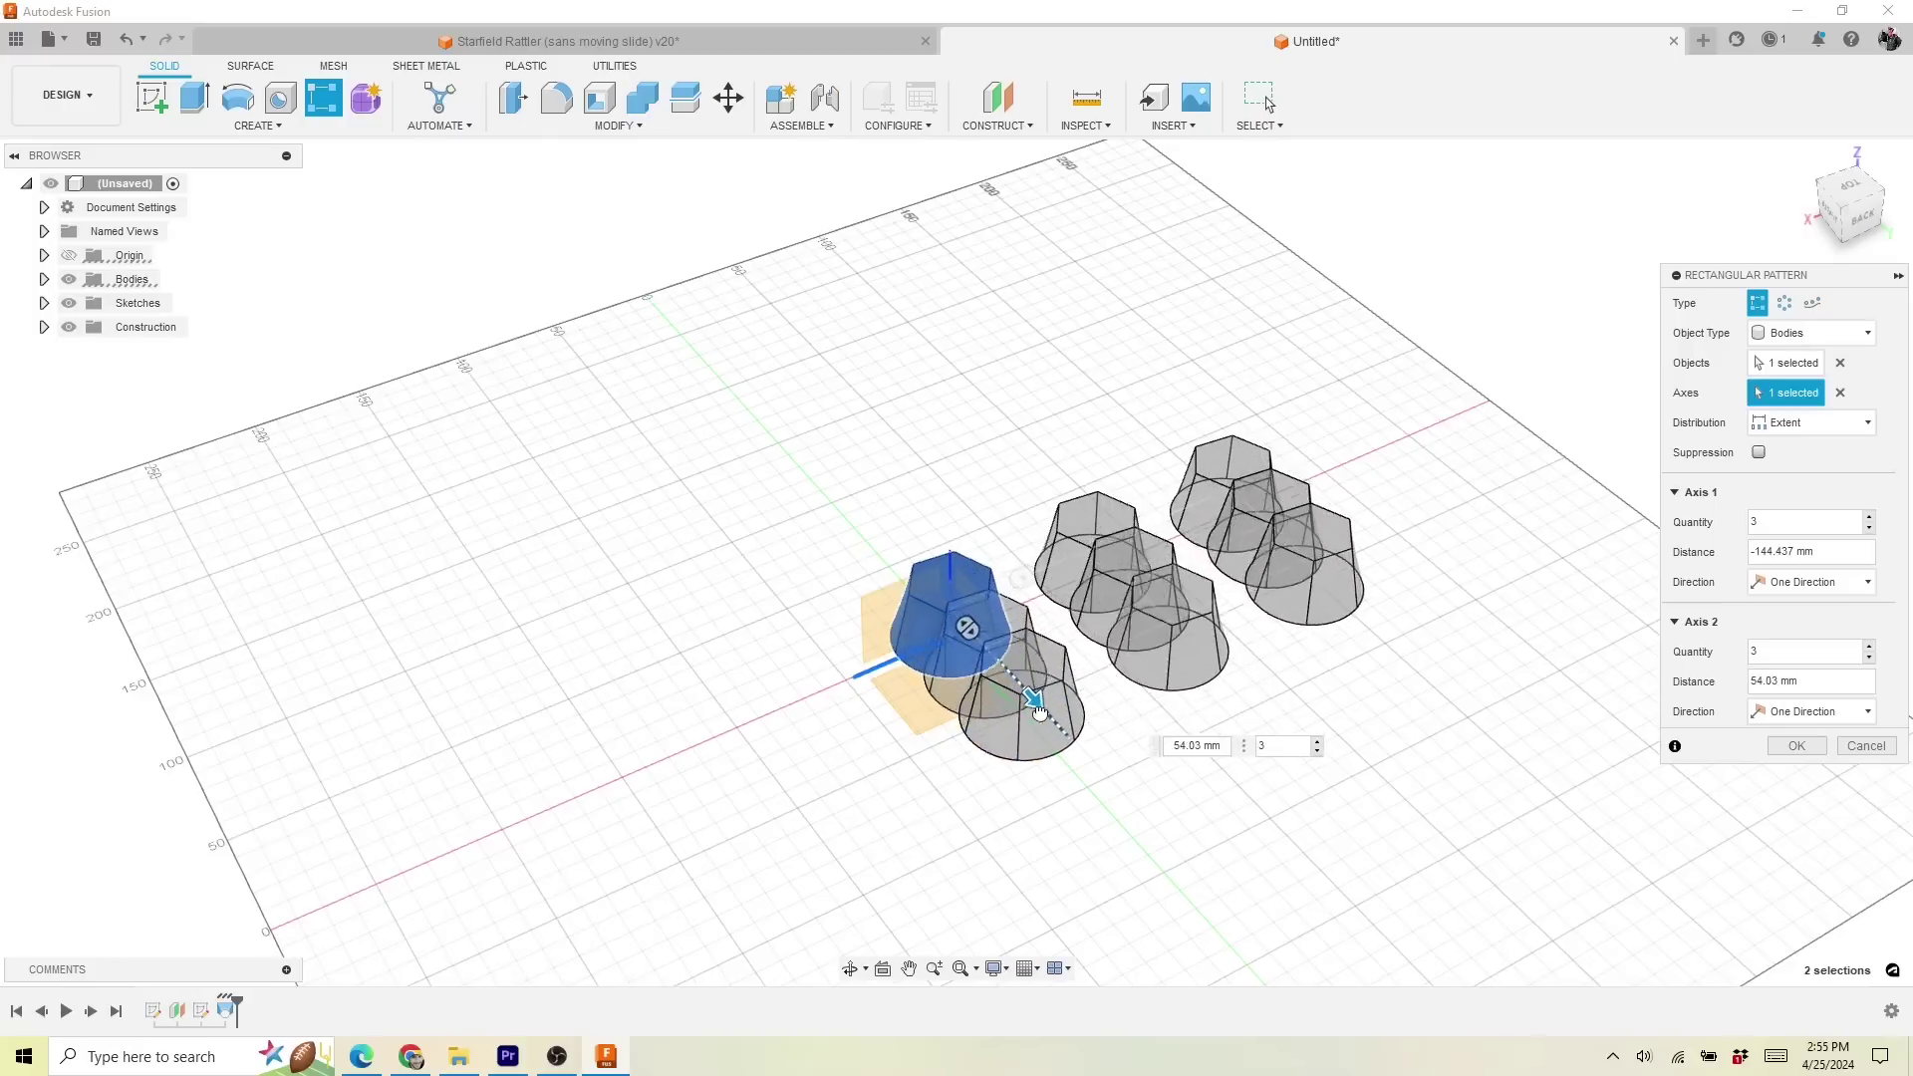
# Step: Spread the 3 by 3 tapered-body pattern further apart, then start Mirror on the Rattler
pyautogui.moveTo(1040, 712); pyautogui.dragTo(1196, 876)
pyautogui.scroll(2, 1245, 787)
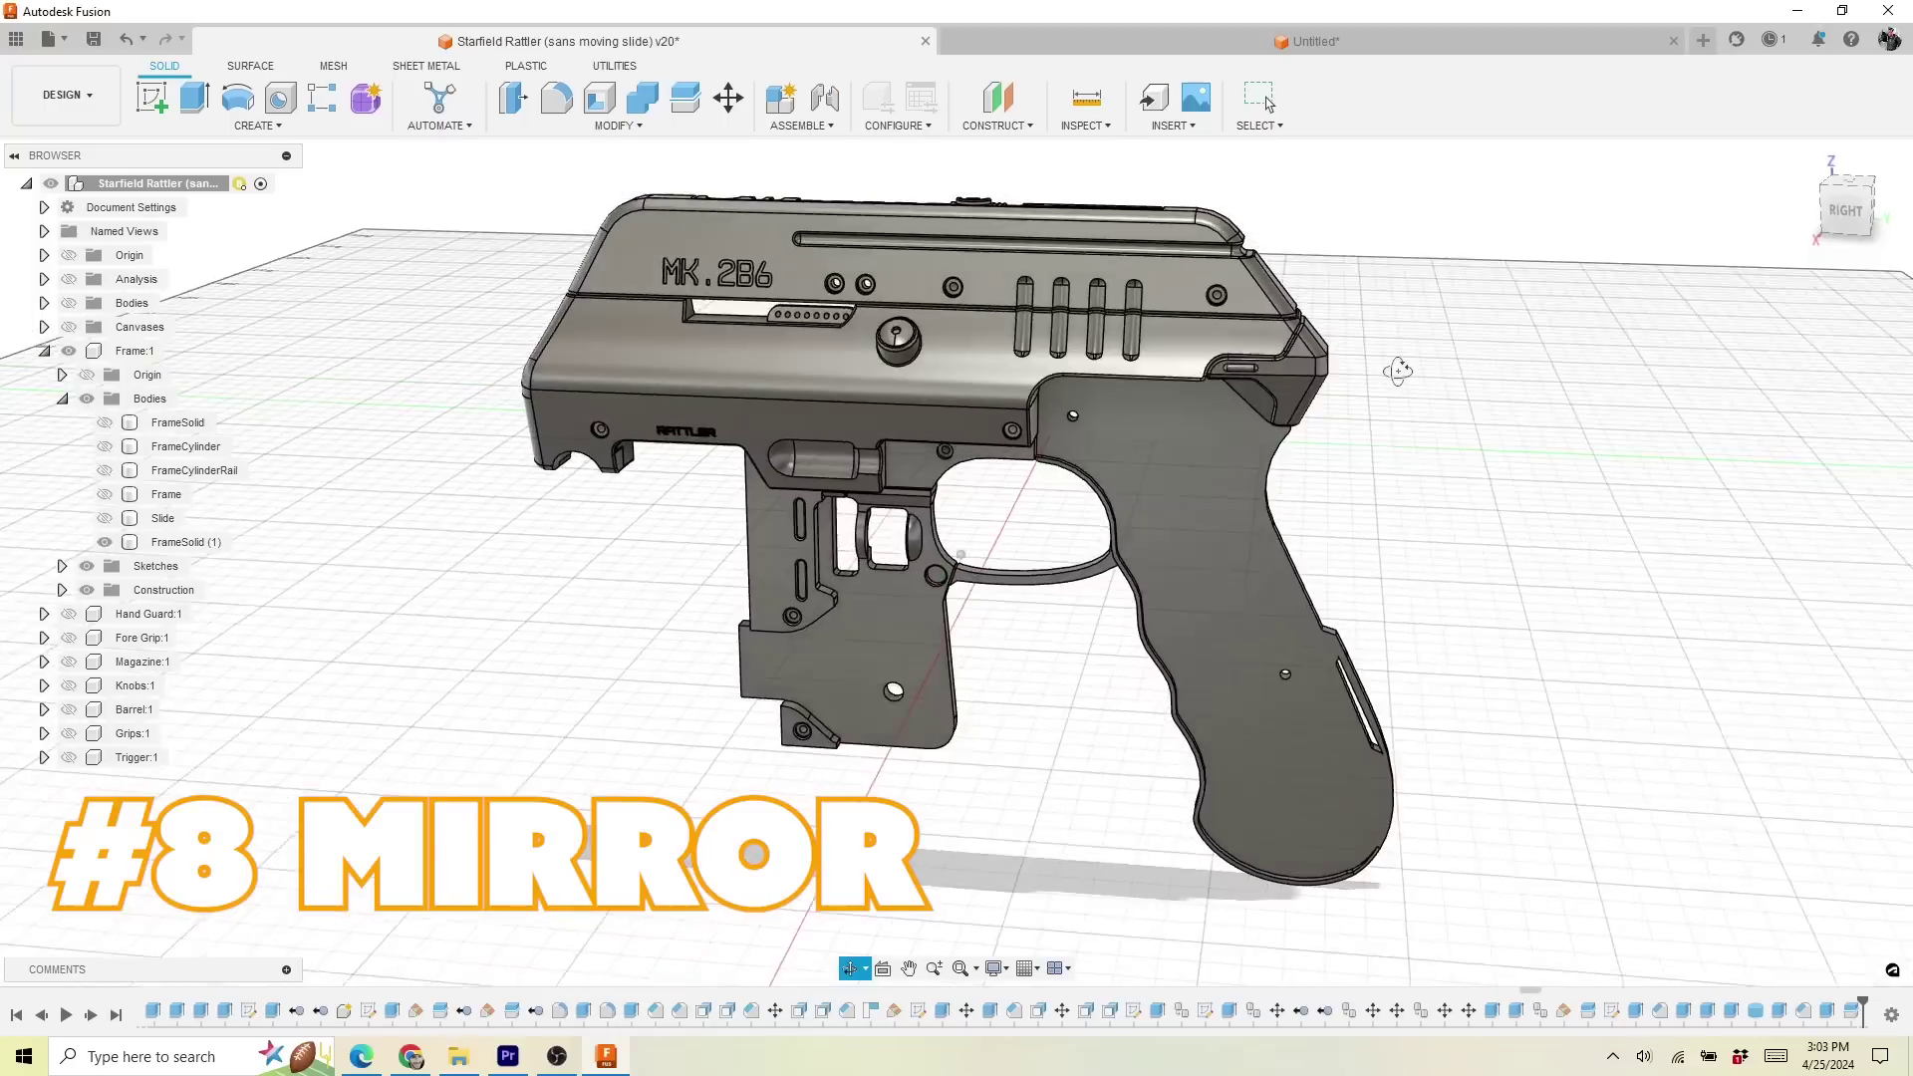
pyautogui.keyDown('shift'); pyautogui.moveTo(1398, 371); pyautogui.dragTo(1223, 399, button='middle'); pyautogui.keyUp('shift')
pyautogui.write('irror')
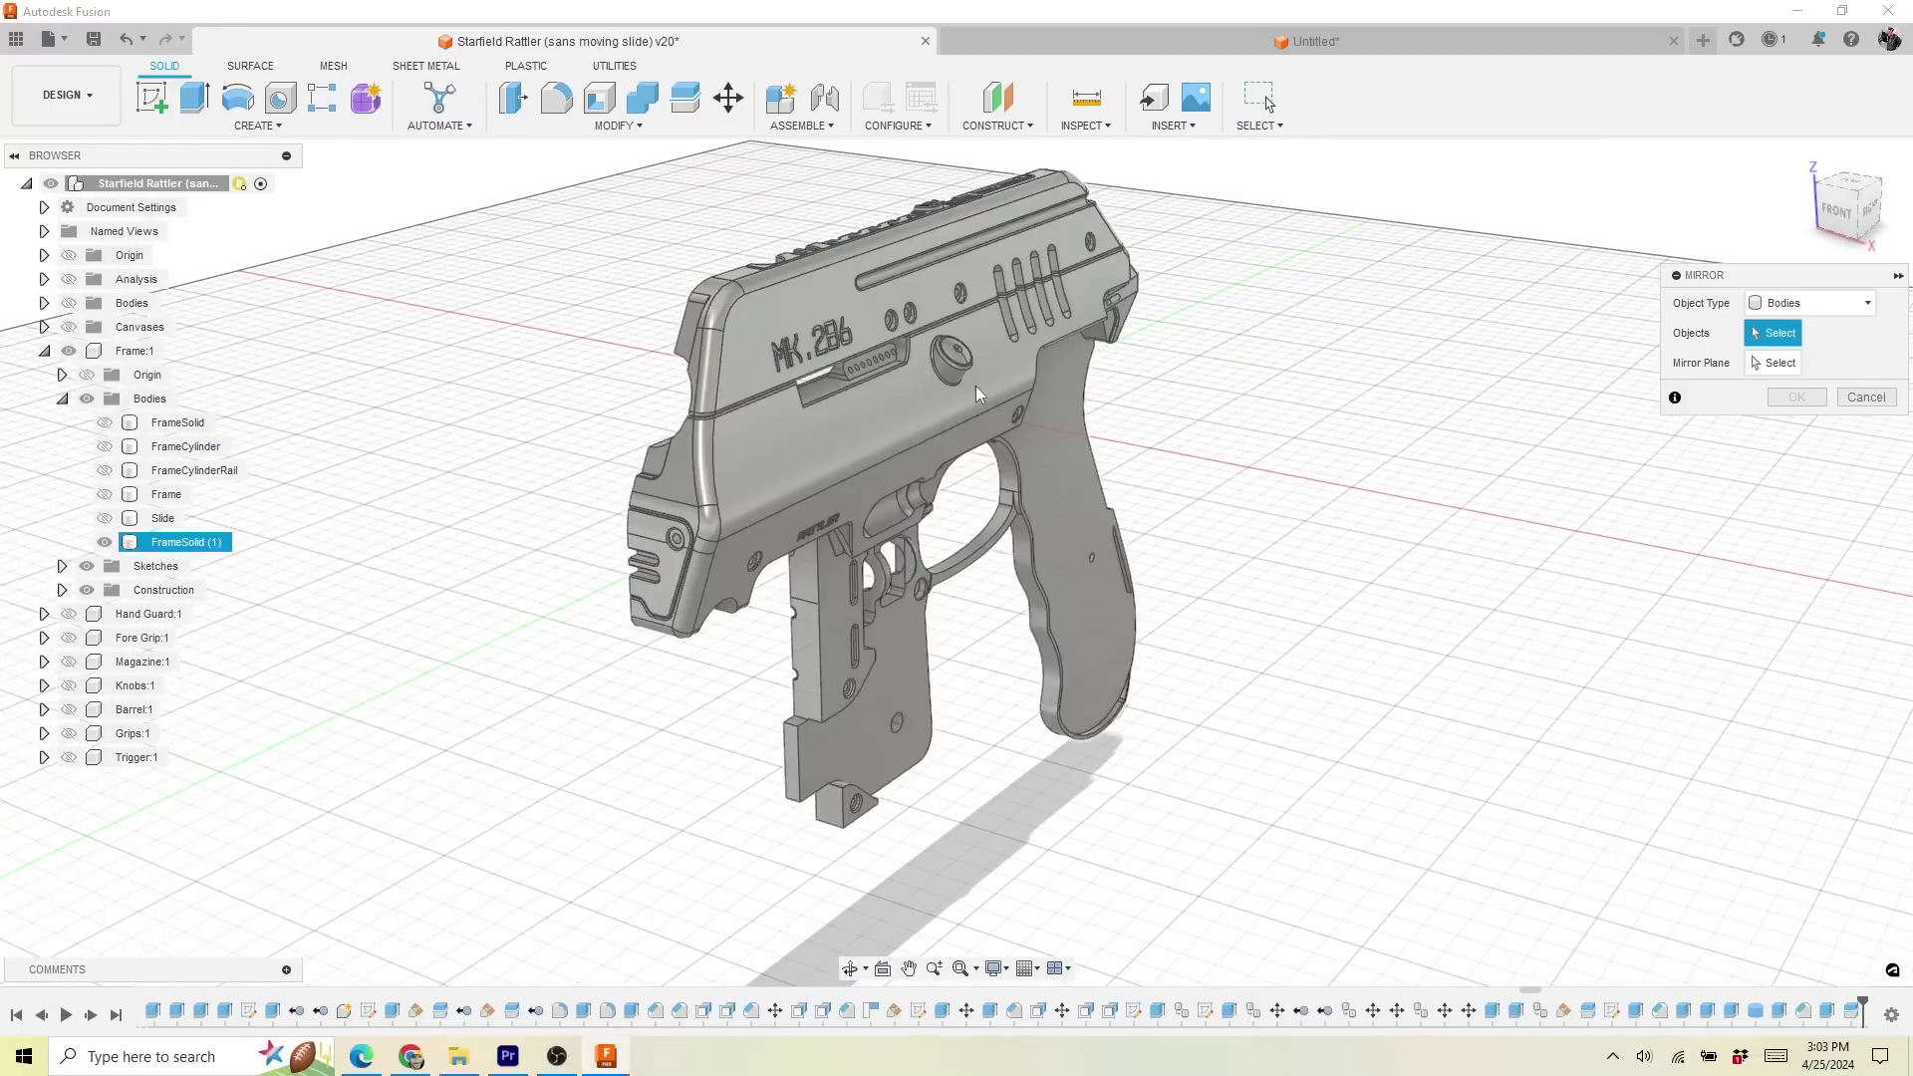
# Step: Mirror the FrameSolid (1) body across a selected body face
pyautogui.click(976, 386)
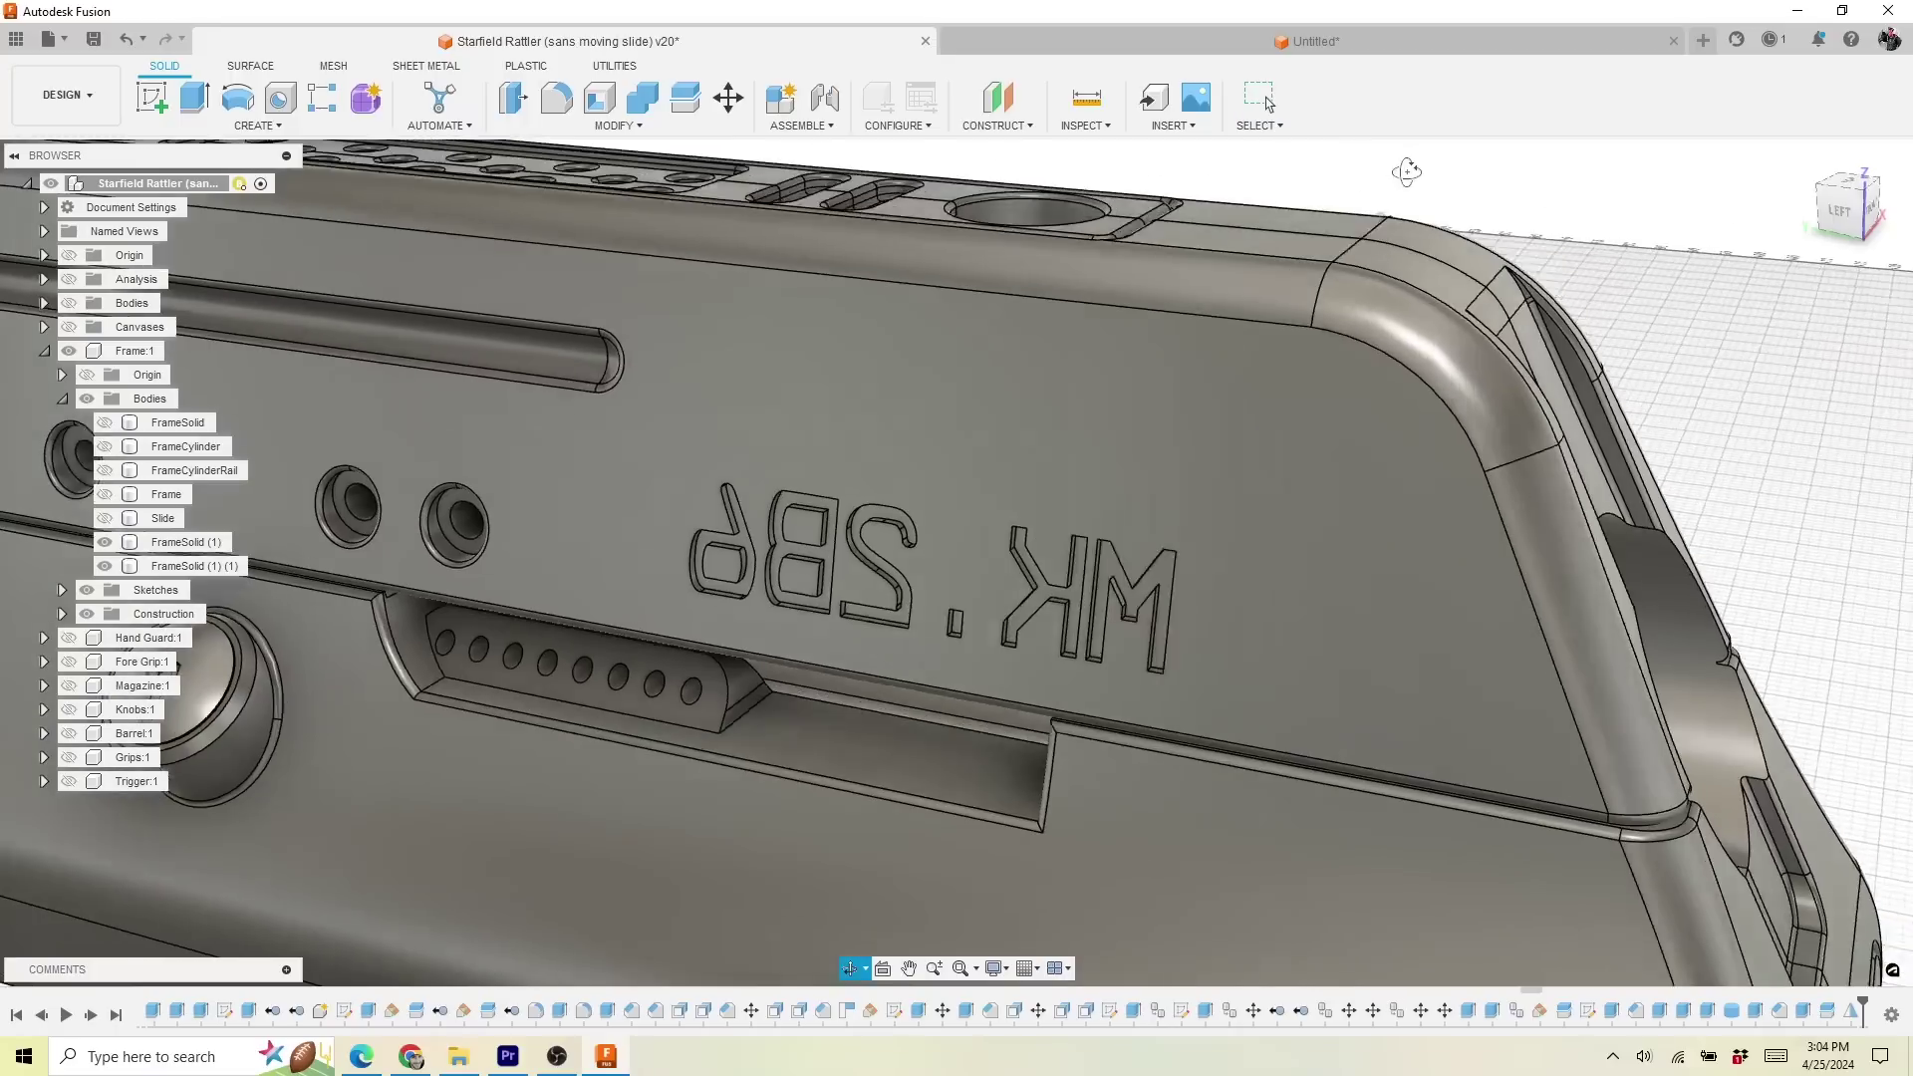
pyautogui.moveTo(1395, 174)
pyautogui.keyDown('shift'); pyautogui.mouseDown(button='middle')
pyautogui.moveTo(1458, 163)
pyautogui.moveTo(1364, 165)
pyautogui.mouseUp(button='middle'); pyautogui.keyUp('shift')
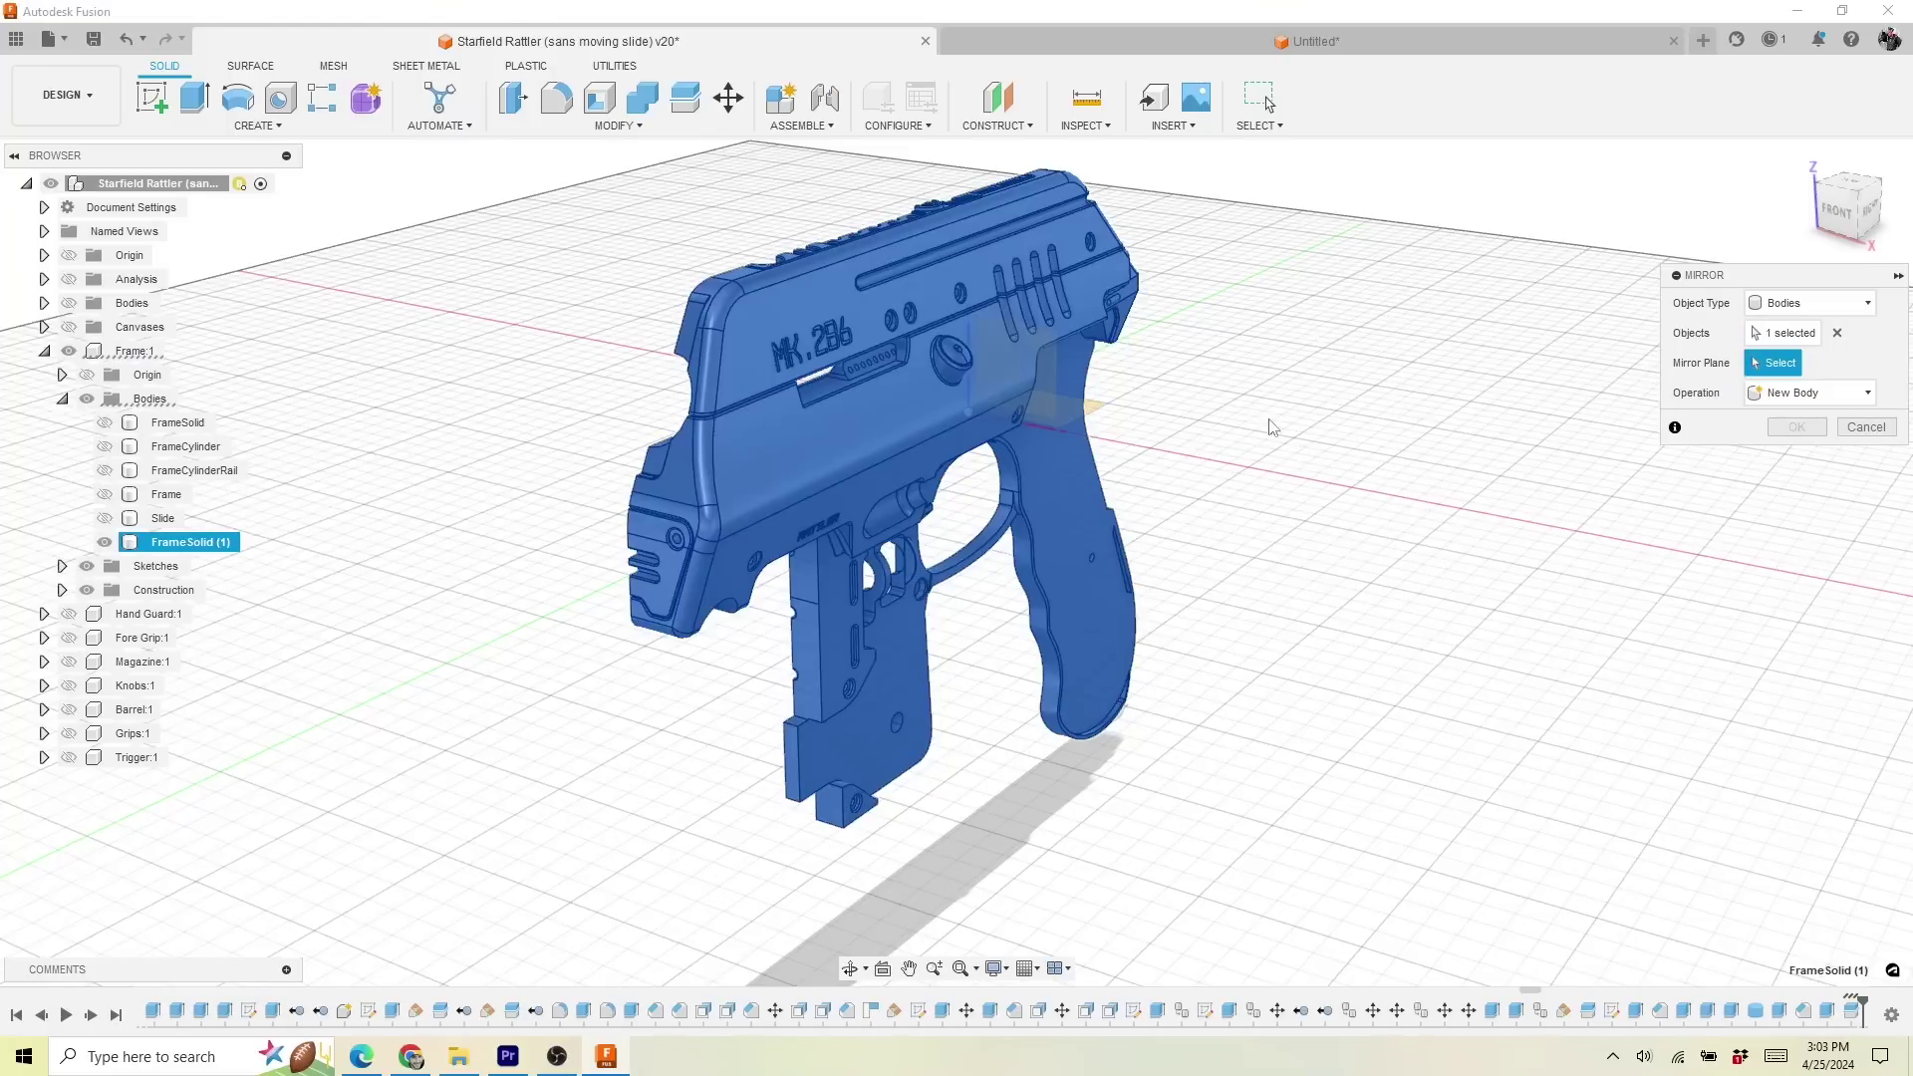
pyautogui.keyDown('shift'); pyautogui.moveTo(1272, 427); pyautogui.dragTo(1064, 438, button='middle'); pyautogui.keyUp('shift')
pyautogui.click(1096, 436)
pyautogui.keyDown('shift'); pyautogui.moveTo(1475, 459); pyautogui.dragTo(1415, 442, button='middle'); pyautogui.keyUp('shift')
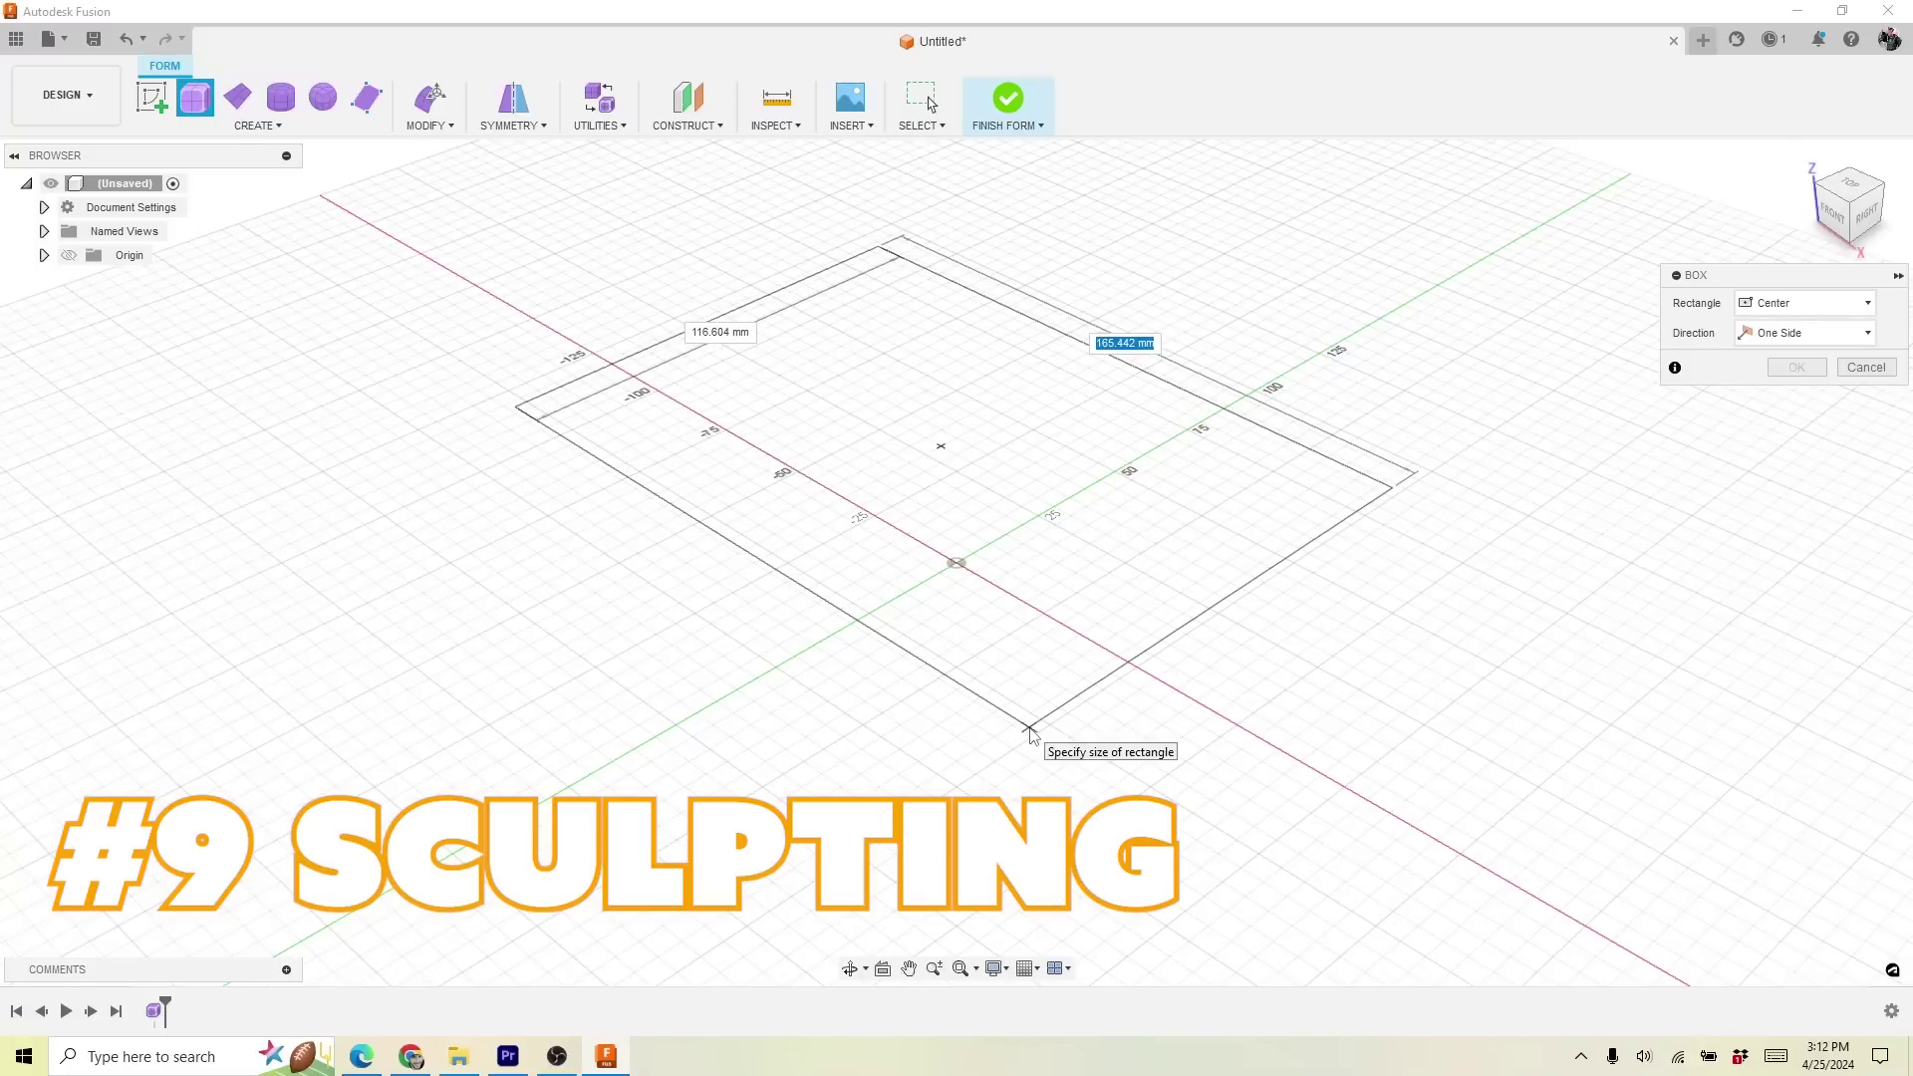
# Step: Create a T-spline box and raise its height to 124.13 mm
pyautogui.click(1031, 734)
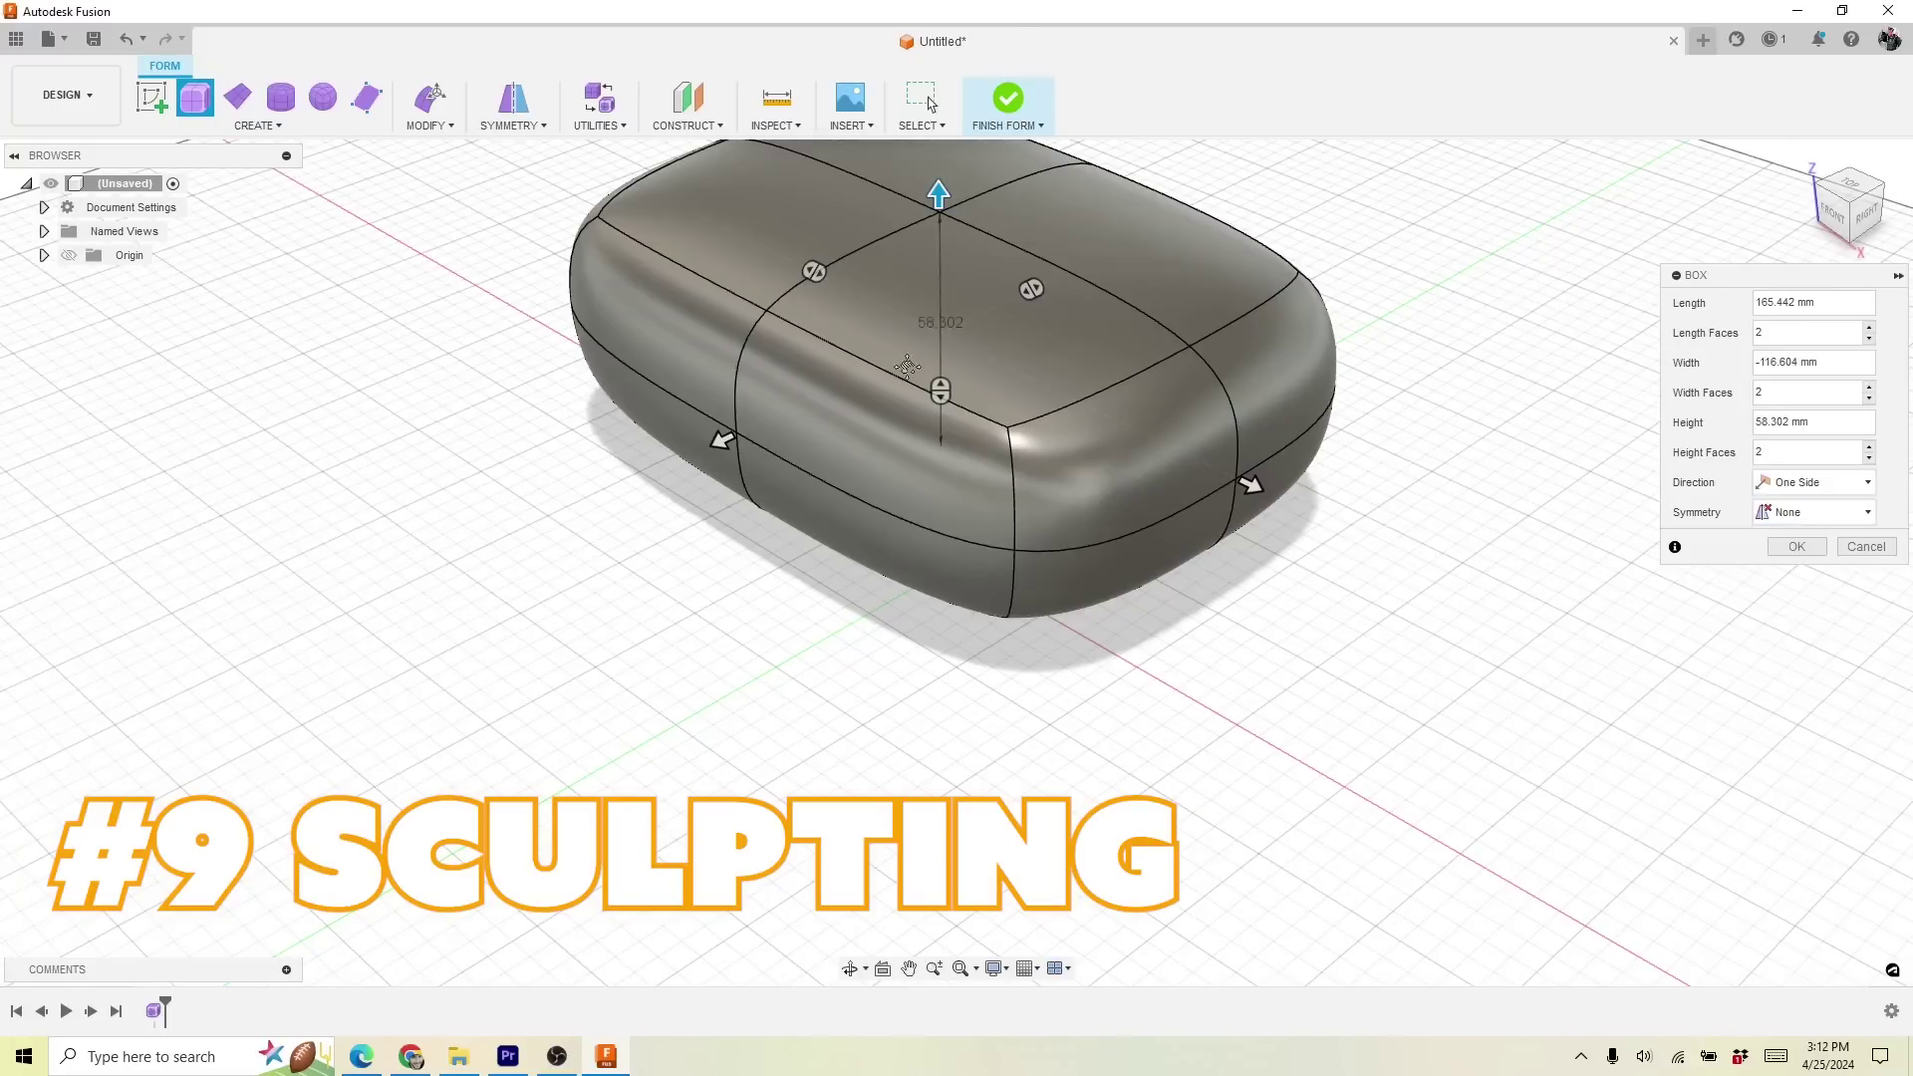
pyautogui.scroll(-2, 918, 342)
pyautogui.moveTo(896, 520); pyautogui.dragTo(900, 375)
pyautogui.click(1808, 547)
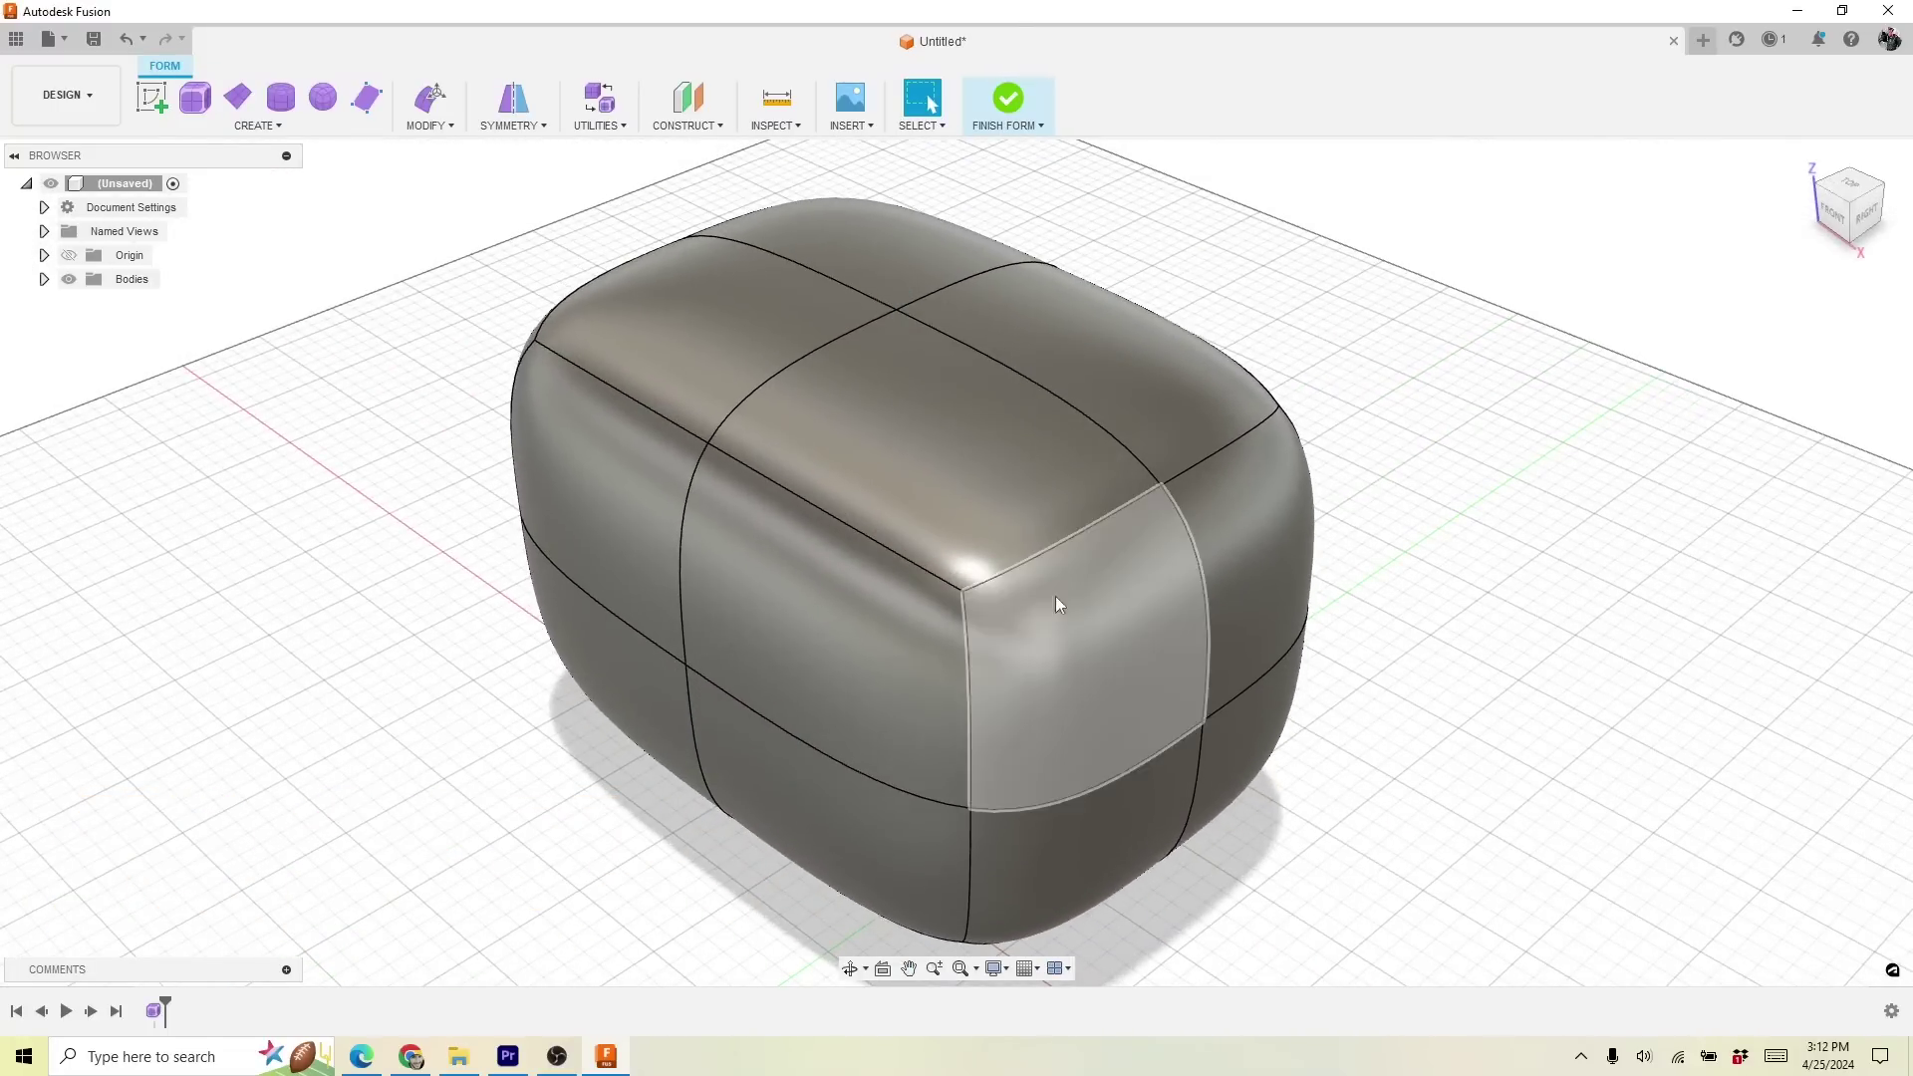
# Step: Select the box's front-left face and start Edit Form on it
pyautogui.click(894, 602)
pyautogui.rightClick(894, 602)
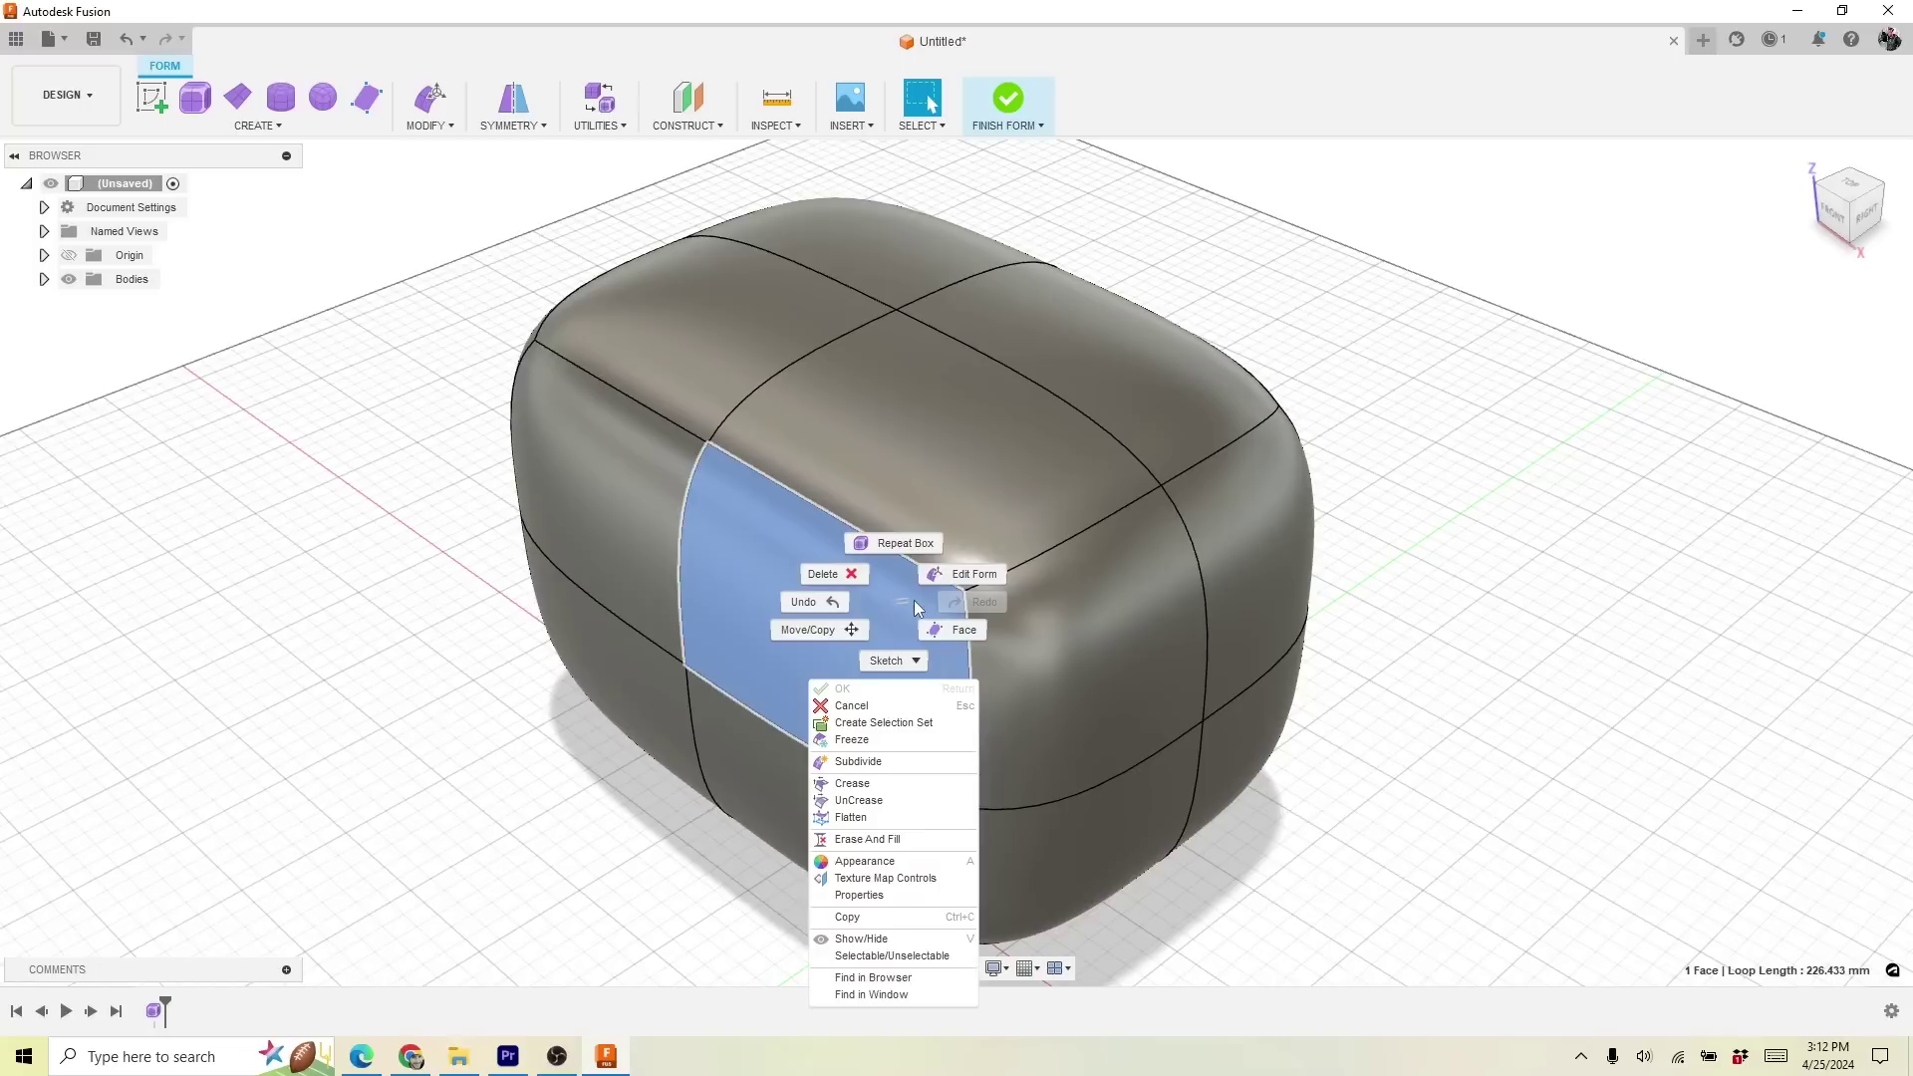
pyautogui.click(964, 574)
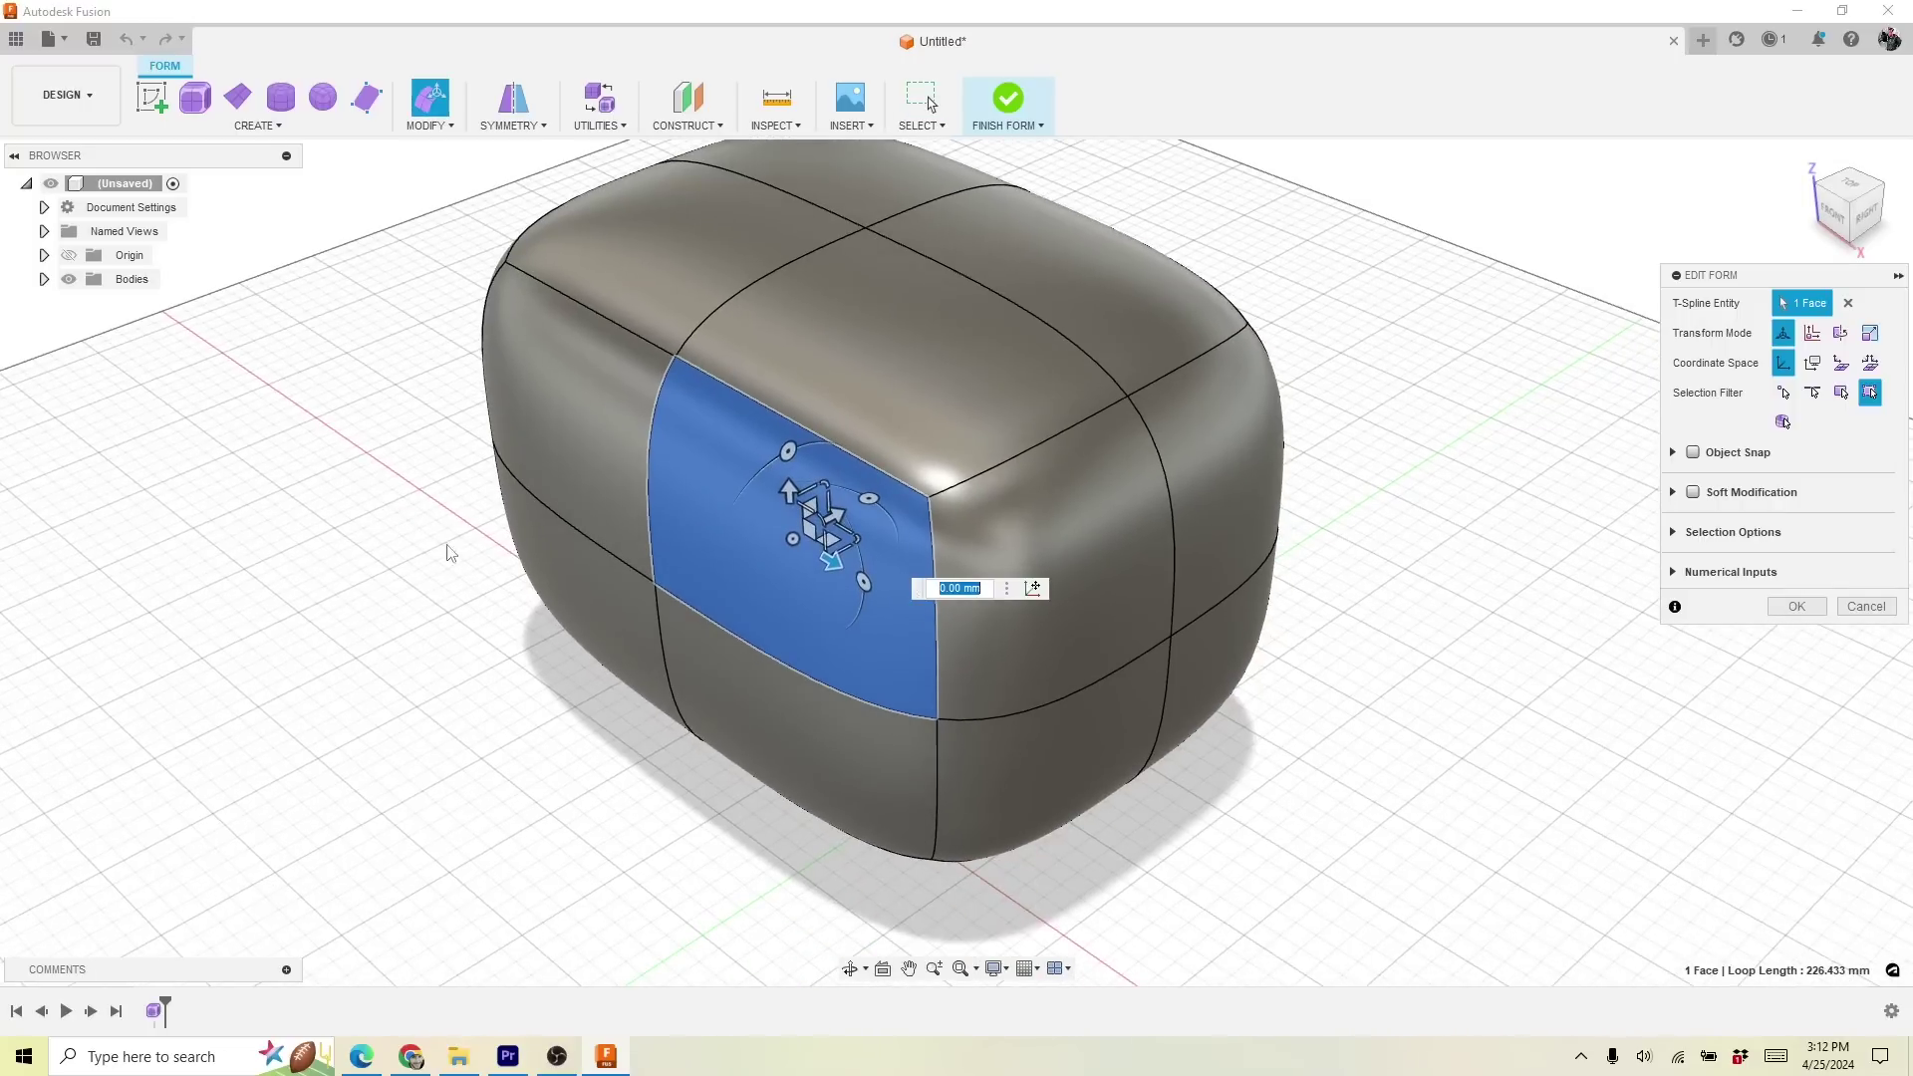
# Step: Pull an edge down about 31 mm and push a face out to reshape the box
pyautogui.keyDown('shift'); pyautogui.moveTo(458, 538); pyautogui.dragTo(385, 567, button='middle'); pyautogui.keyUp('shift')
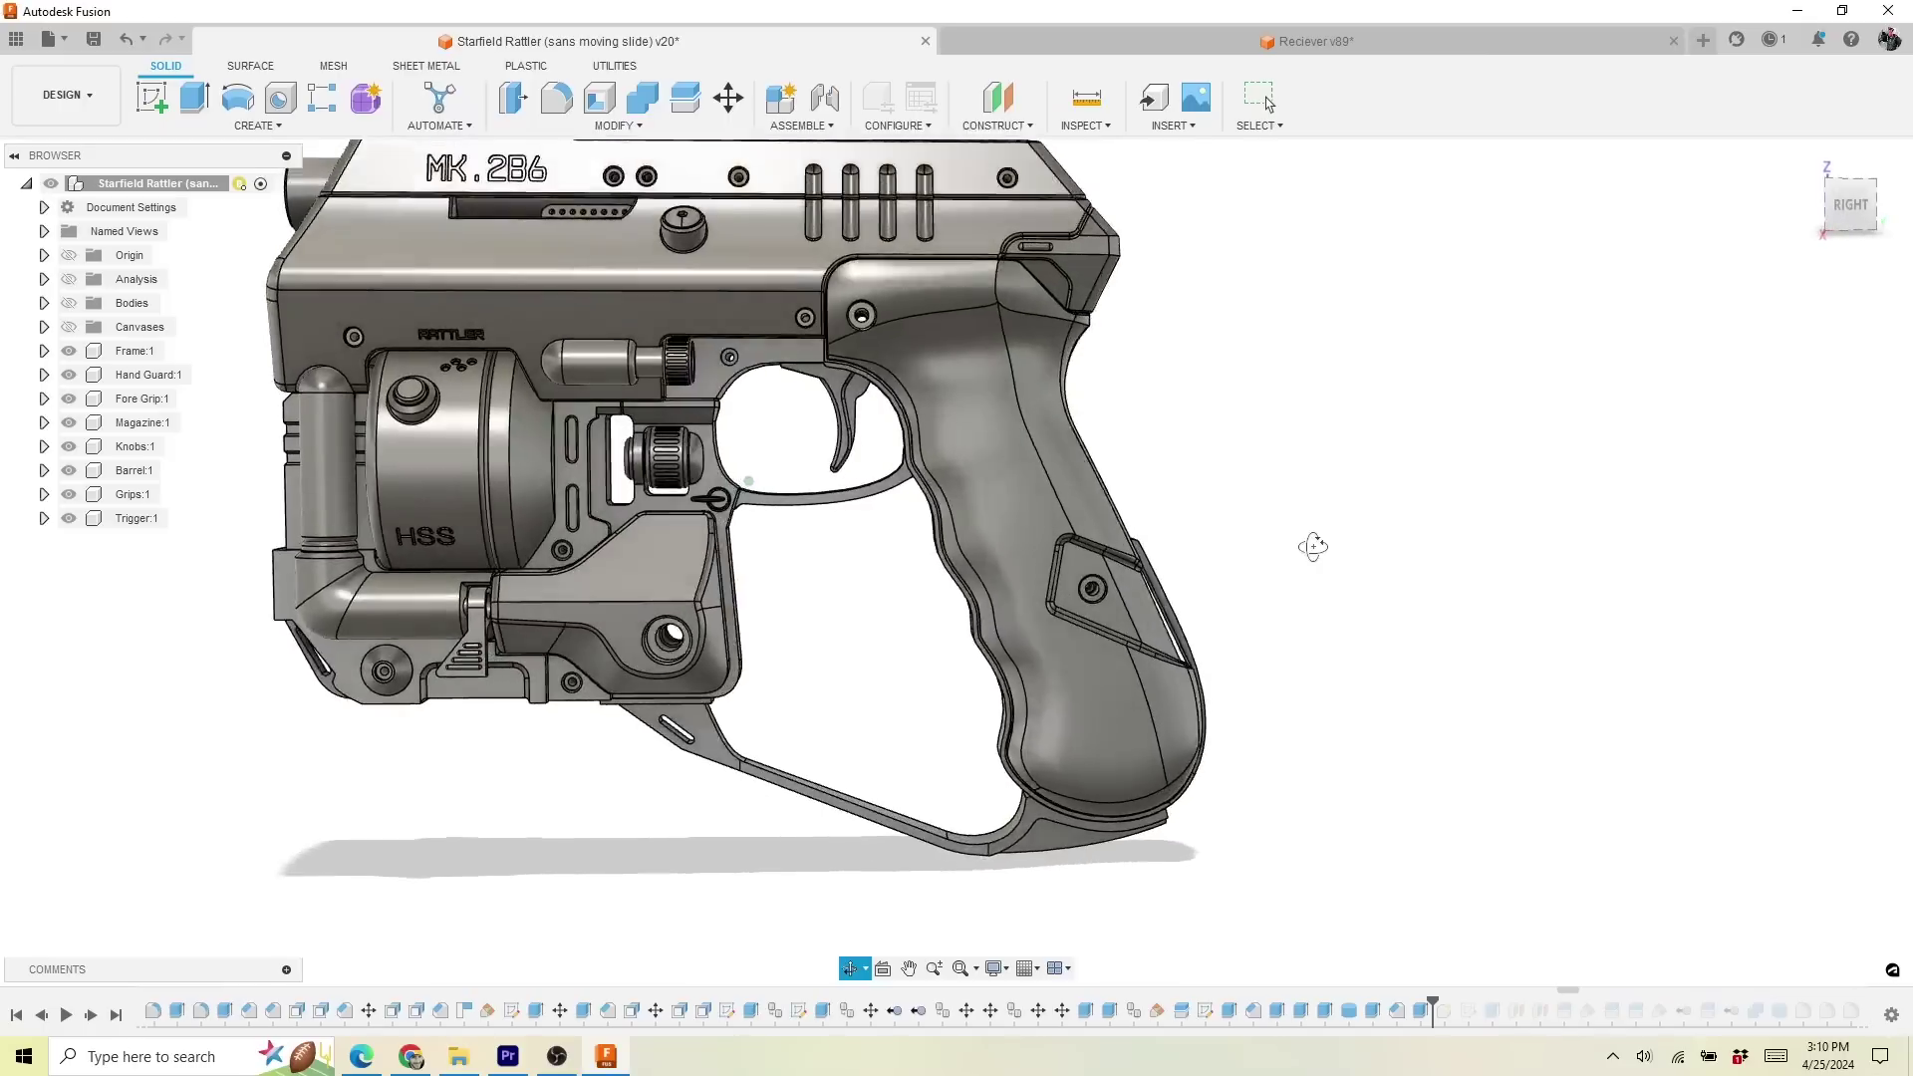
pyautogui.moveTo(1313, 546)
pyautogui.keyDown('shift'); pyautogui.mouseDown(button='middle')
pyautogui.moveTo(1182, 551)
pyautogui.moveTo(1336, 551)
pyautogui.mouseUp(button='middle'); pyautogui.keyUp('shift')
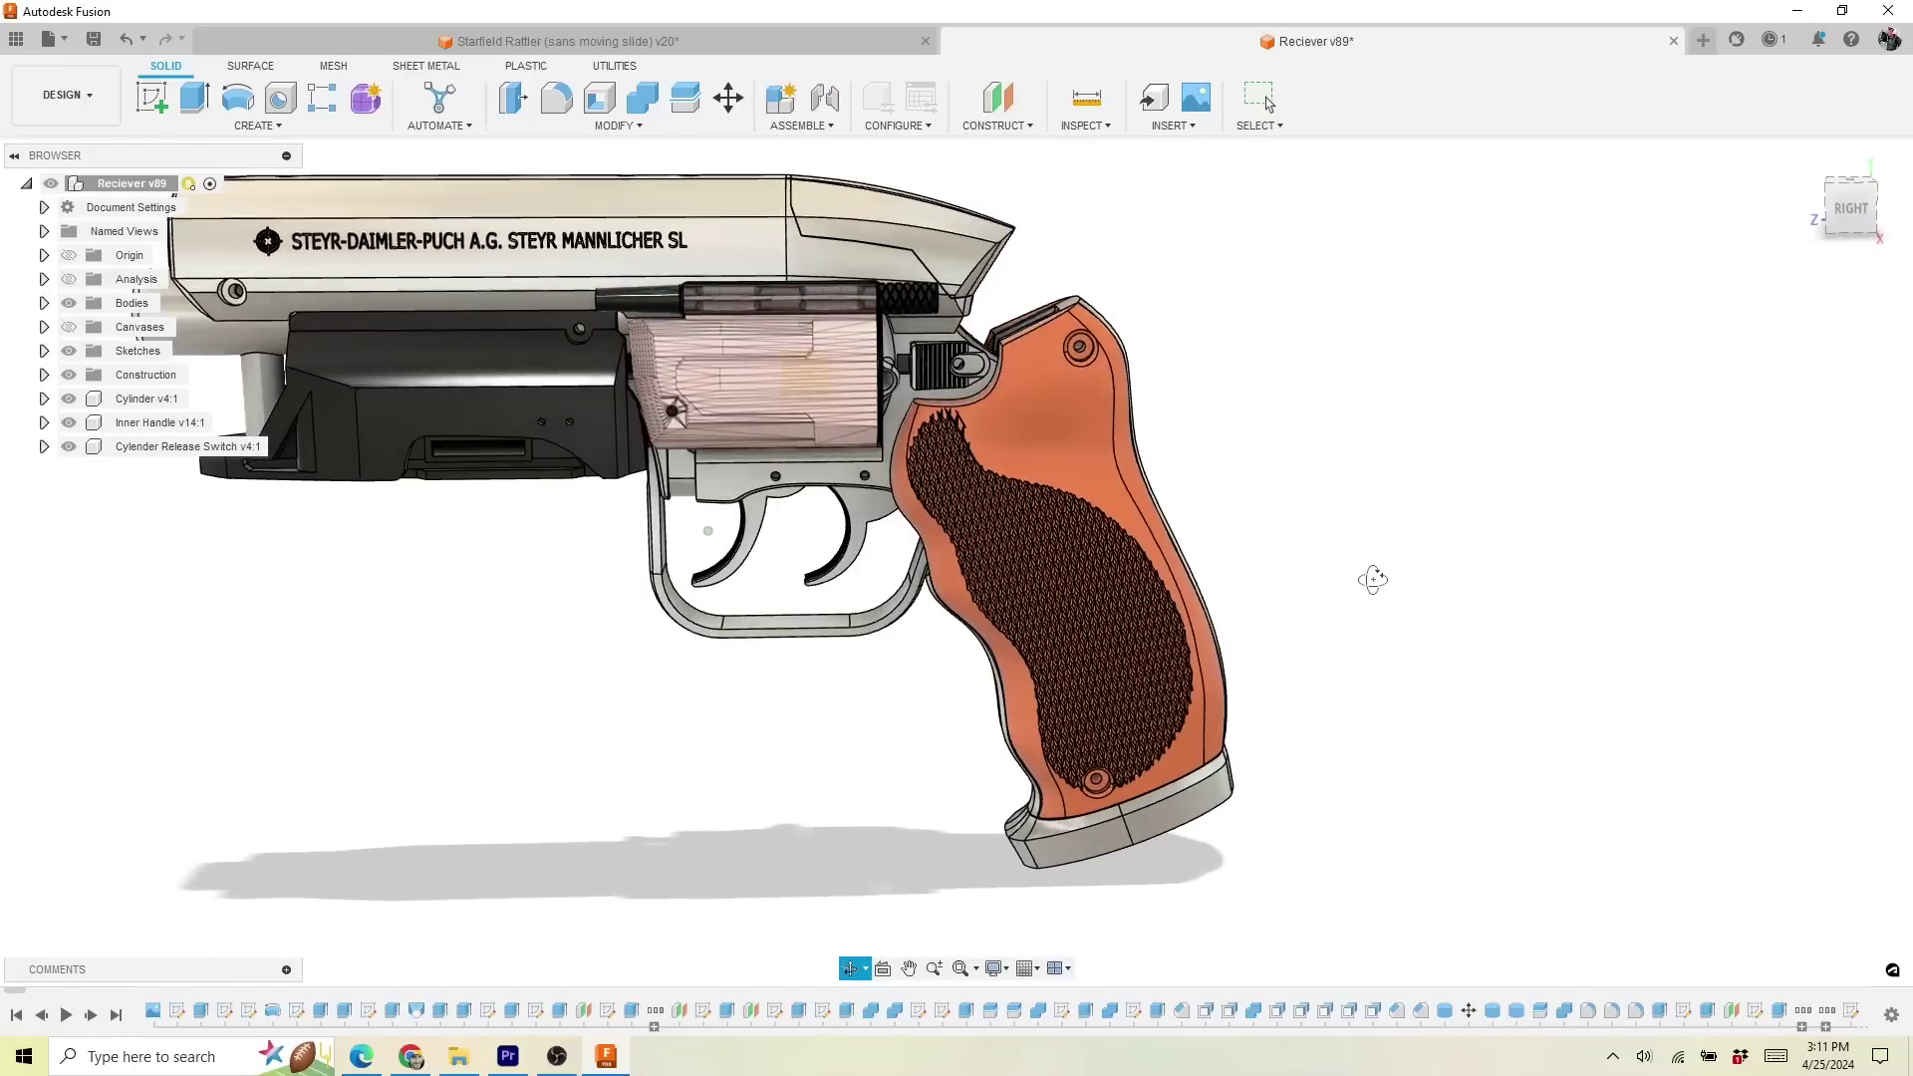
pyautogui.keyDown('shift'); pyautogui.moveTo(1371, 572); pyautogui.dragTo(1328, 568, button='middle'); pyautogui.keyUp('shift')
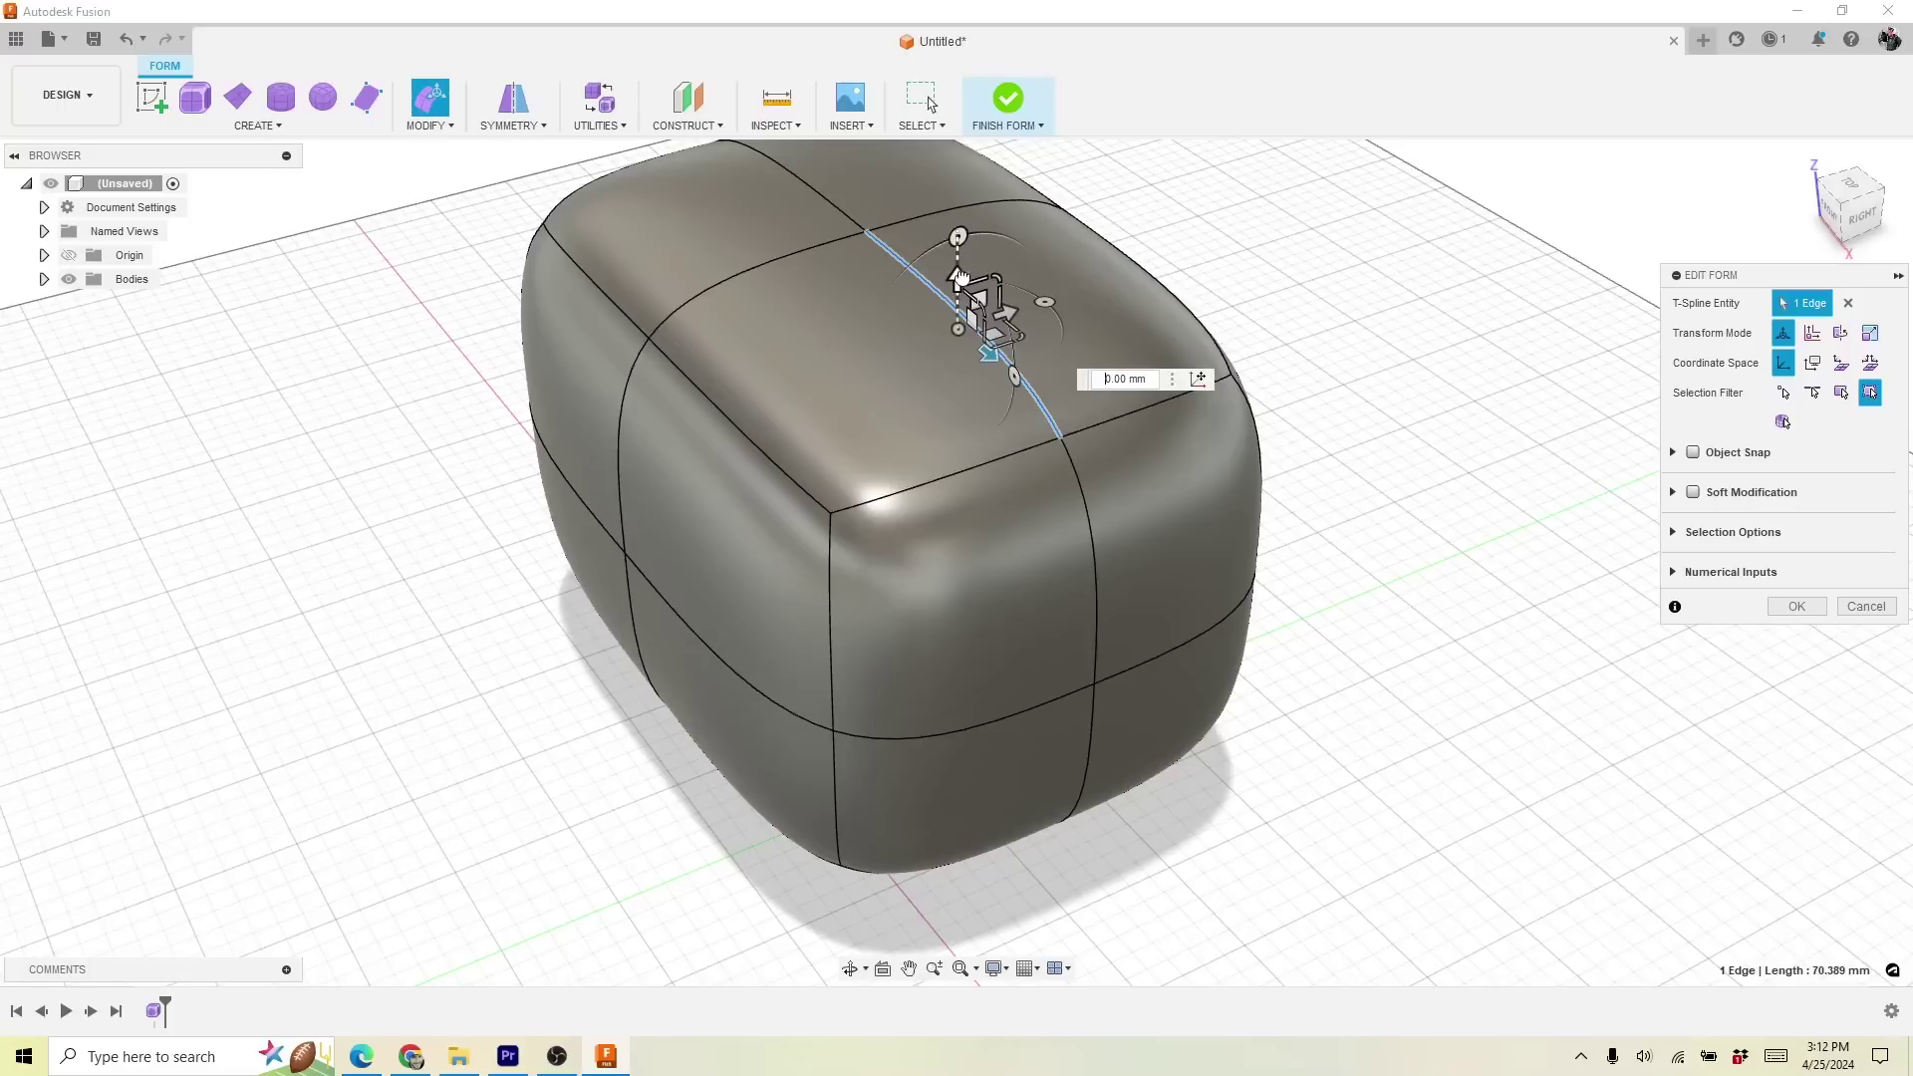
pyautogui.moveTo(960, 277); pyautogui.dragTo(960, 421)
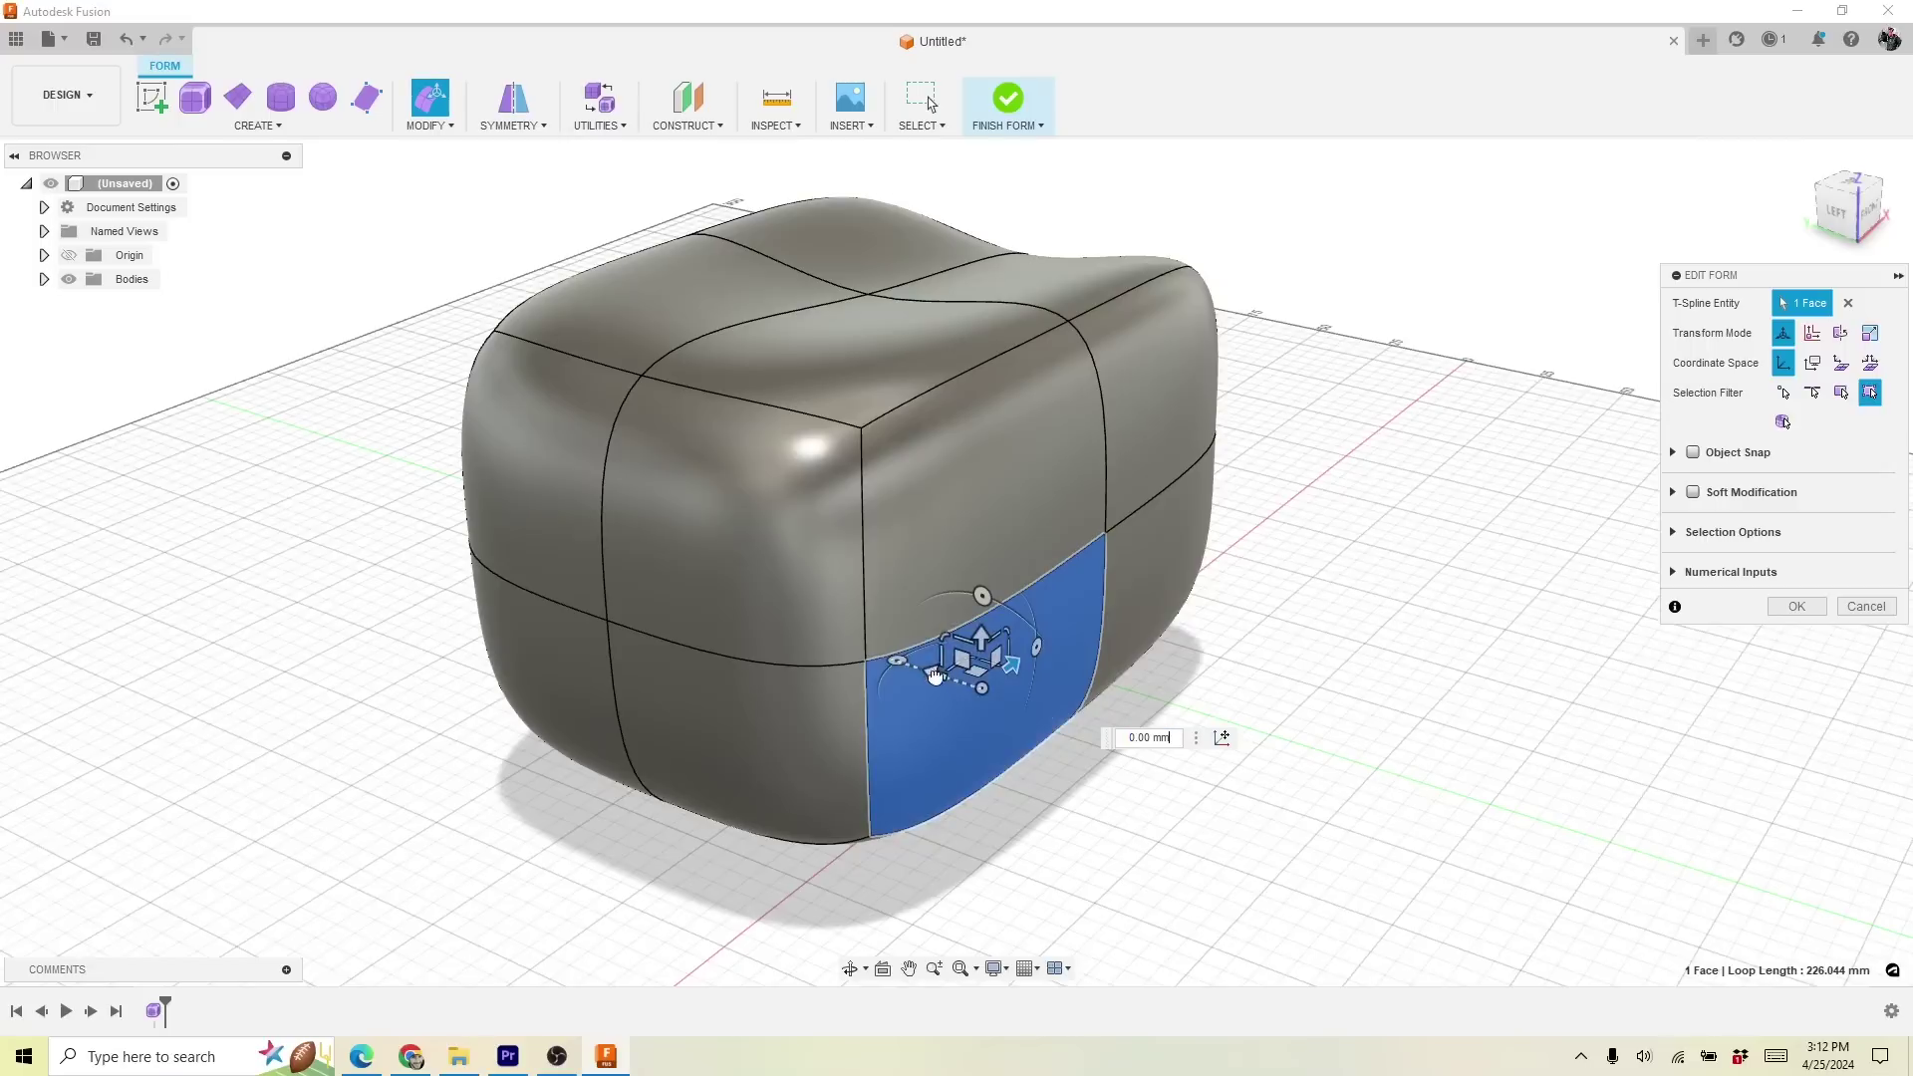
pyautogui.moveTo(934, 677); pyautogui.dragTo(1027, 705)
# Step: Select a vertical edge, then finish the form to return to solid modelling
pyautogui.click(917, 583)
pyautogui.keyDown('shift'); pyautogui.moveTo(918, 583); pyautogui.dragTo(546, 413, button='middle'); pyautogui.keyUp('shift')
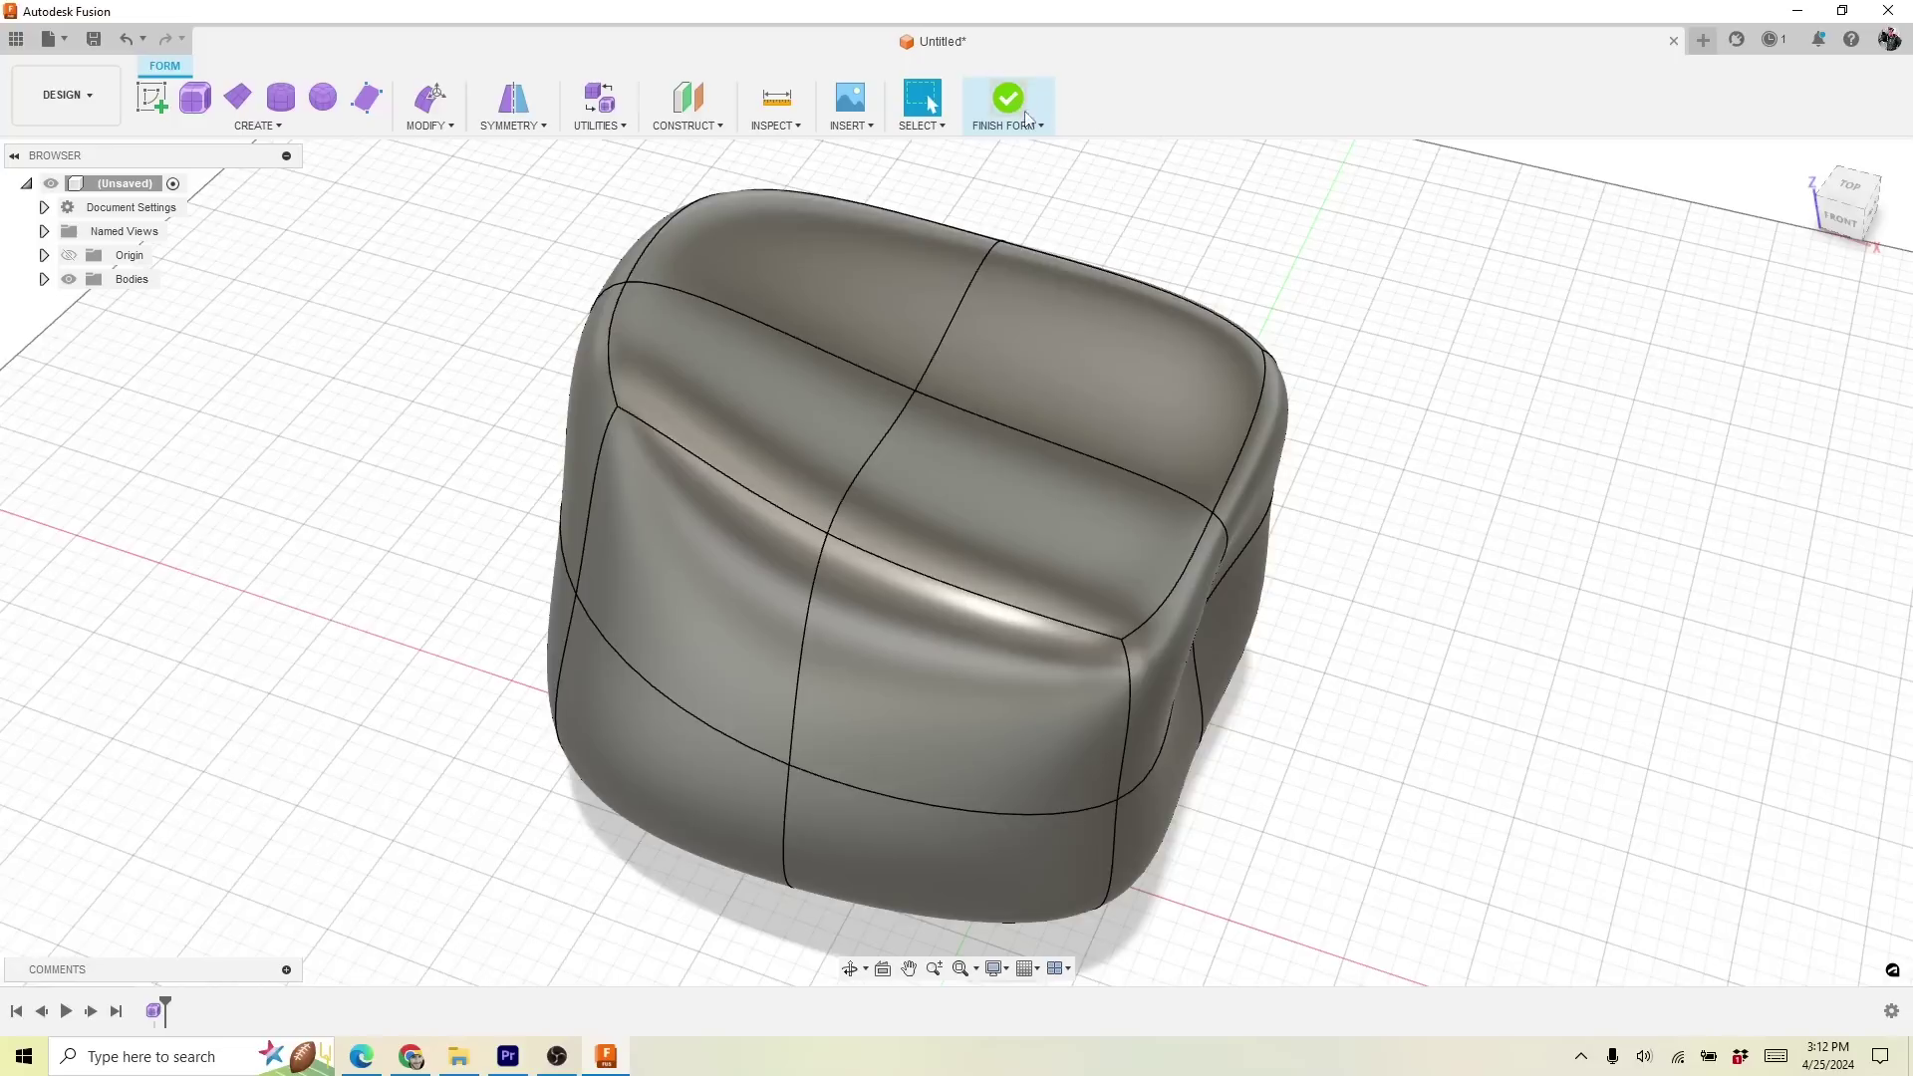
pyautogui.click(1026, 118)
pyautogui.keyDown('shift'); pyautogui.moveTo(1392, 457); pyautogui.dragTo(1494, 462, button='middle'); pyautogui.keyUp('shift')
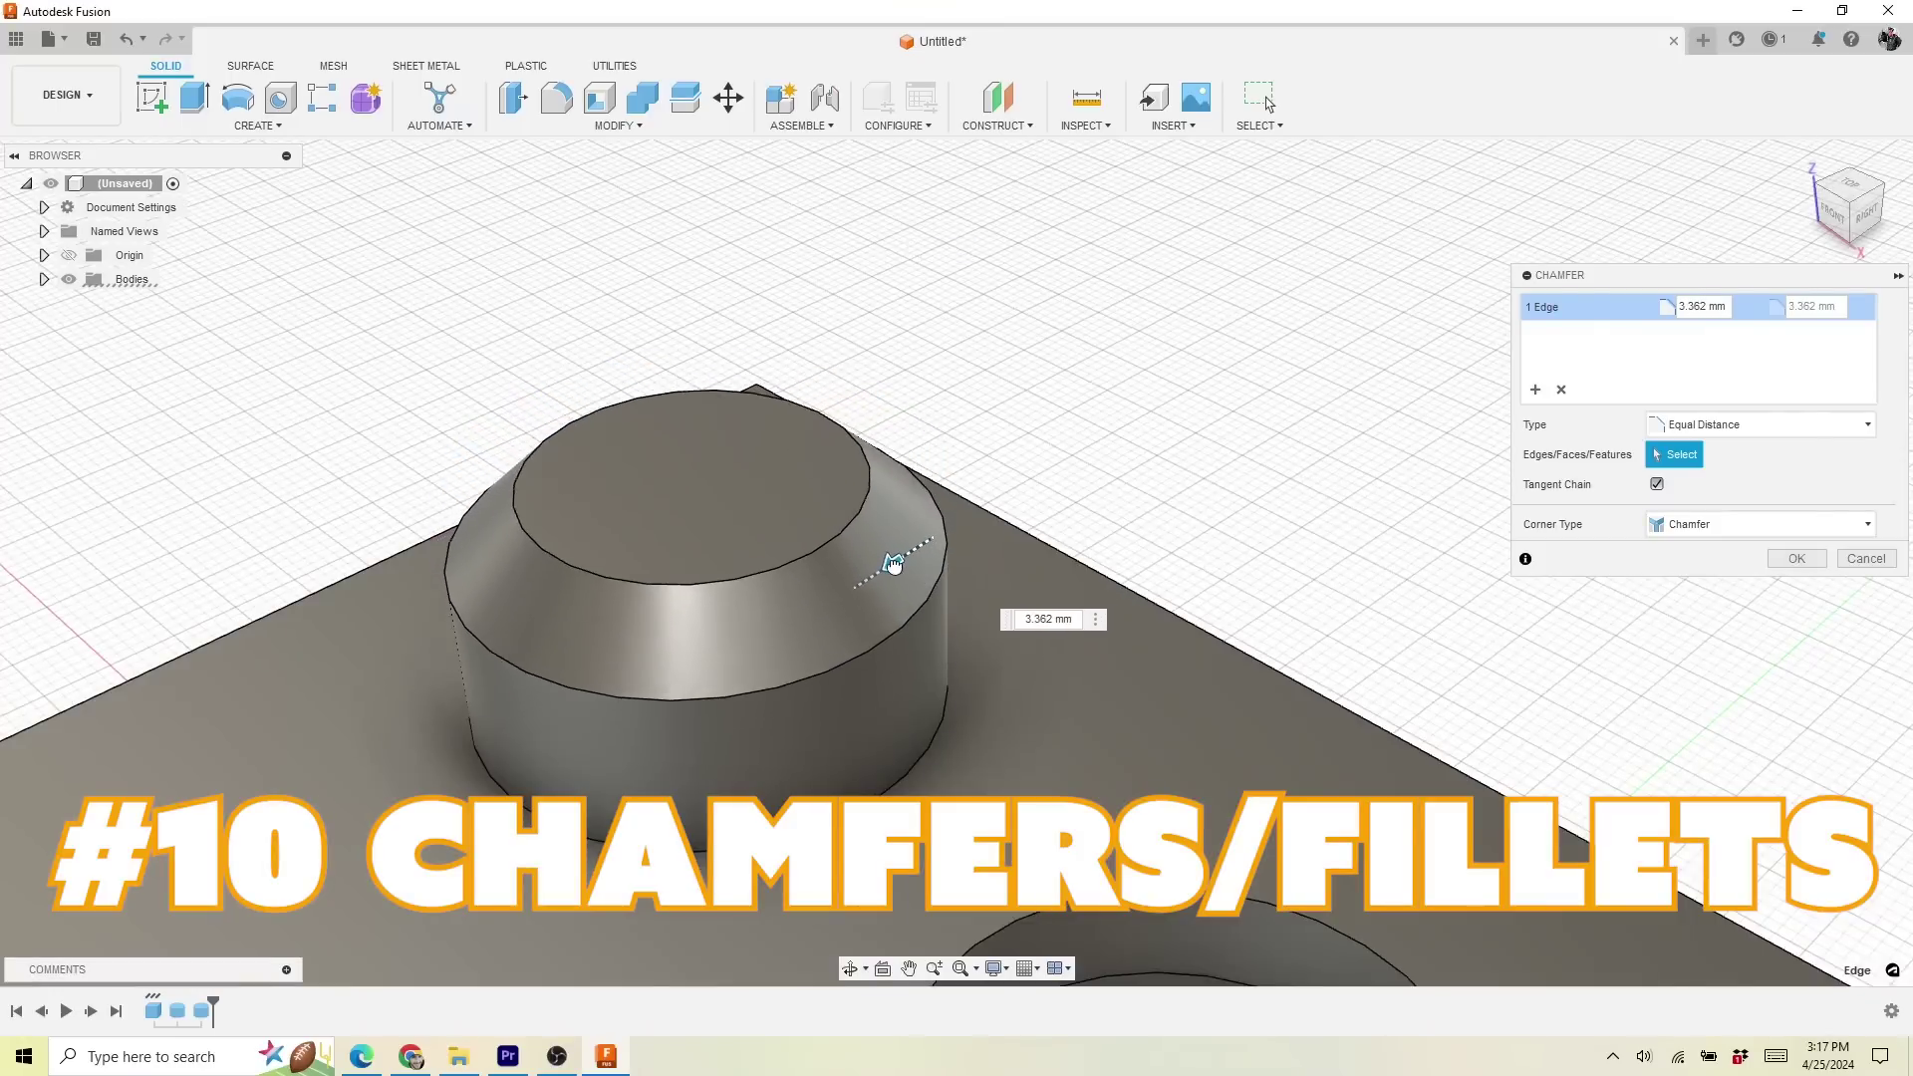
# Step: Taper the cylinder's top edge with a Two Distance chamfer, second distance about 7.997 mm
pyautogui.moveTo(905, 555); pyautogui.dragTo(894, 566)
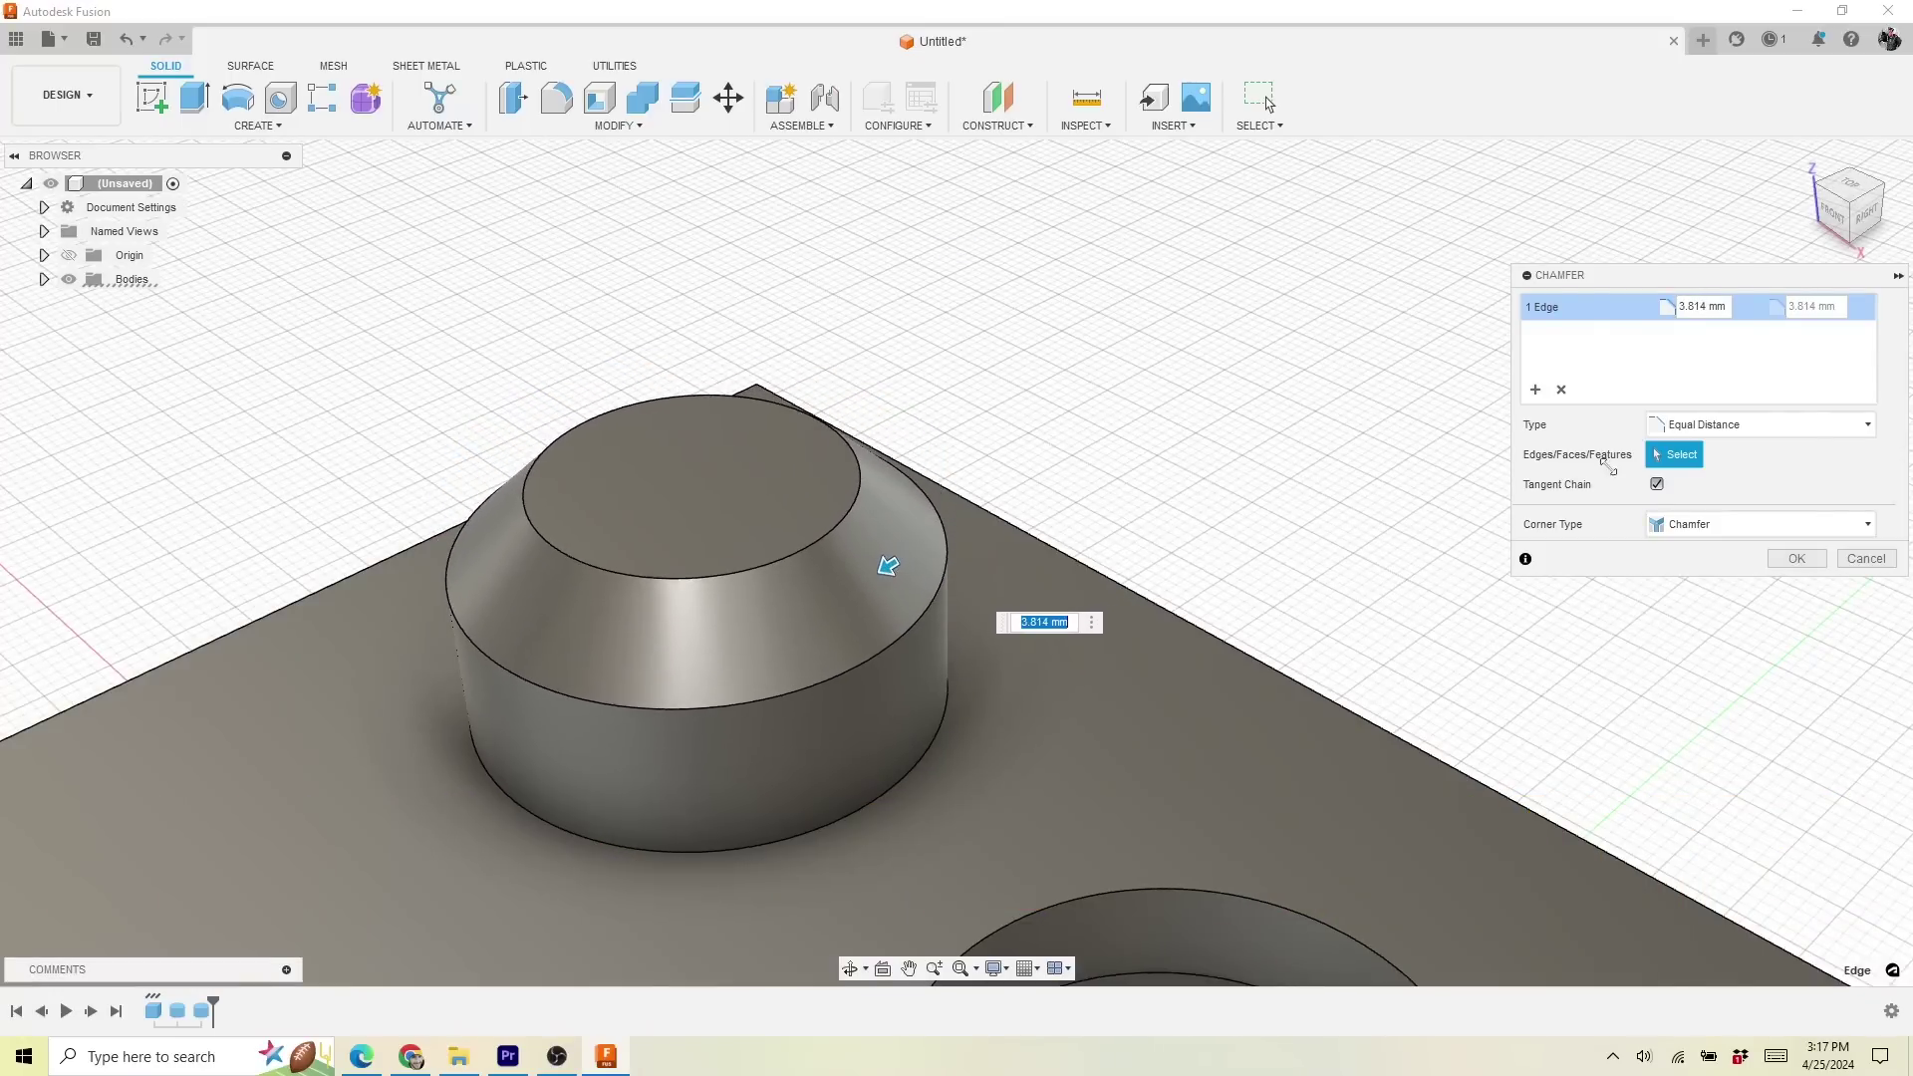
pyautogui.click(1714, 476)
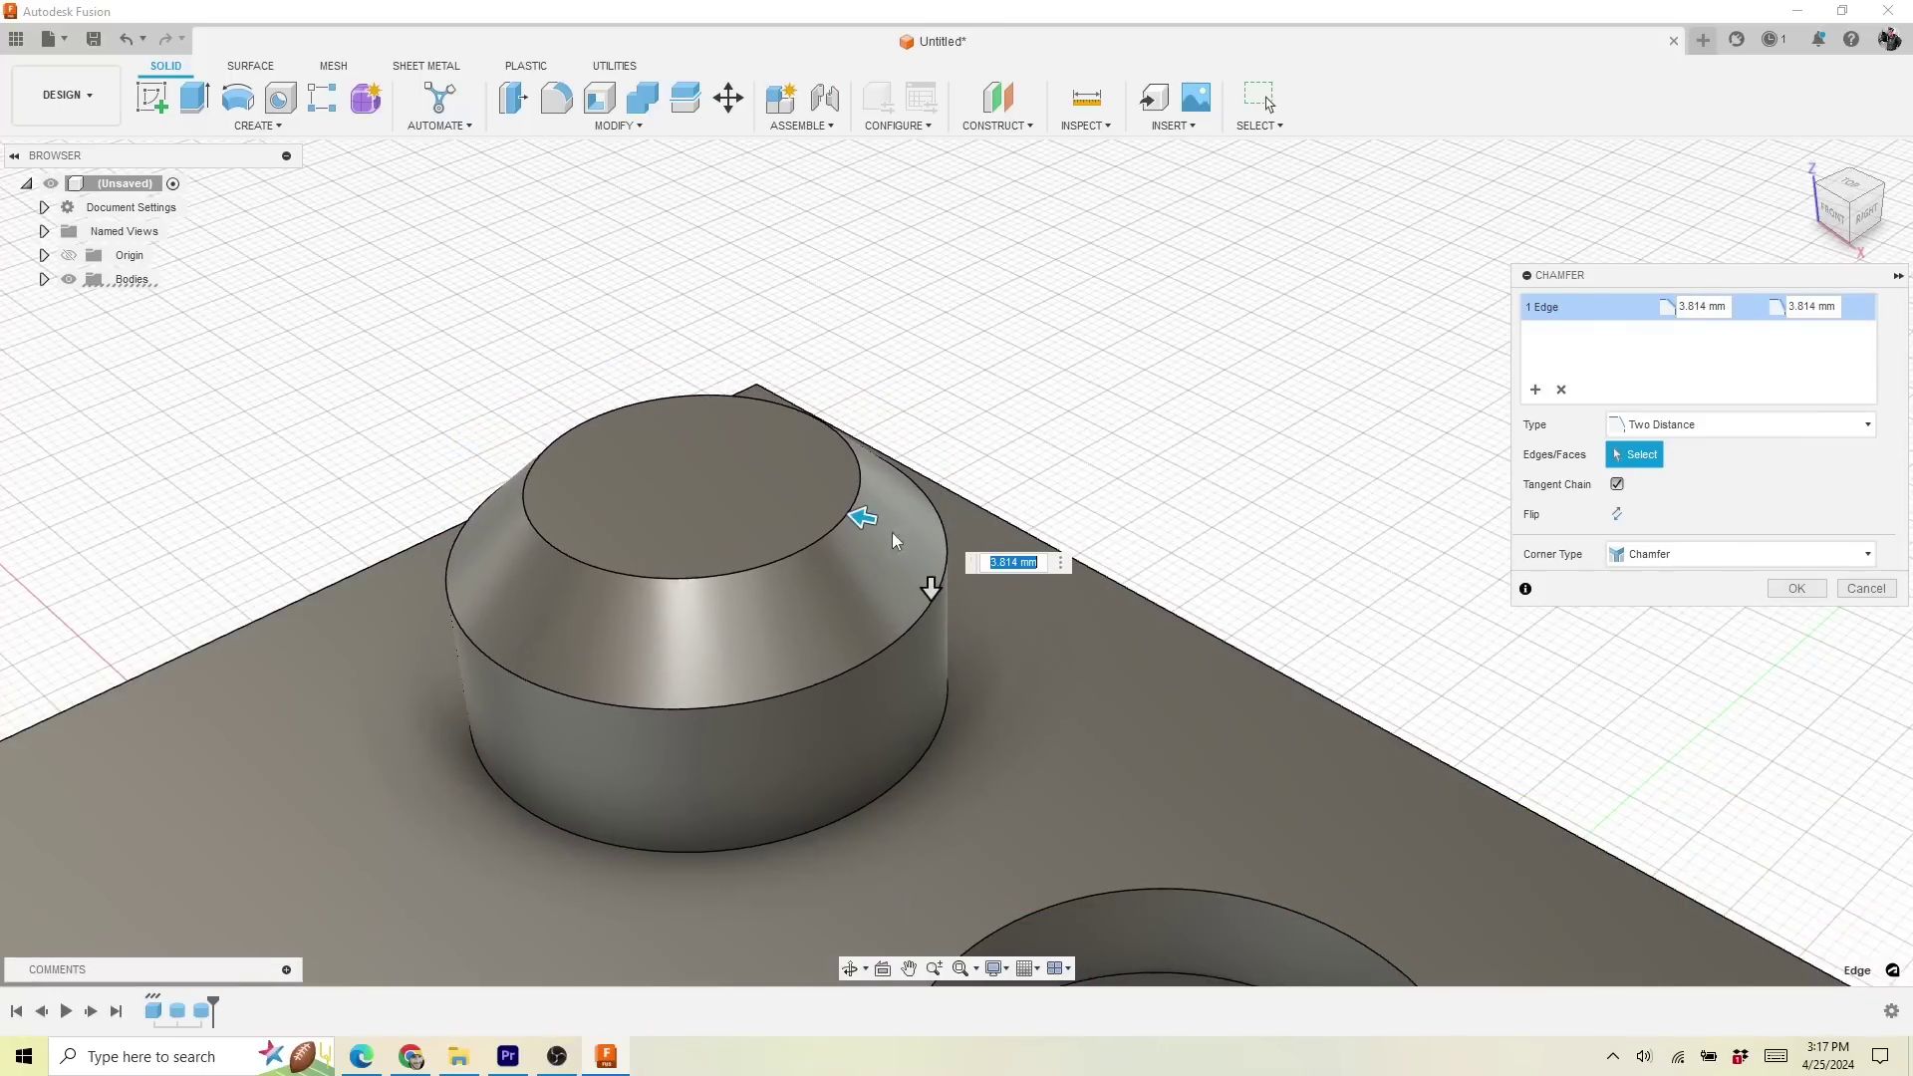
pyautogui.moveTo(861, 514); pyautogui.dragTo(832, 511)
pyautogui.moveTo(930, 586); pyautogui.dragTo(932, 665)
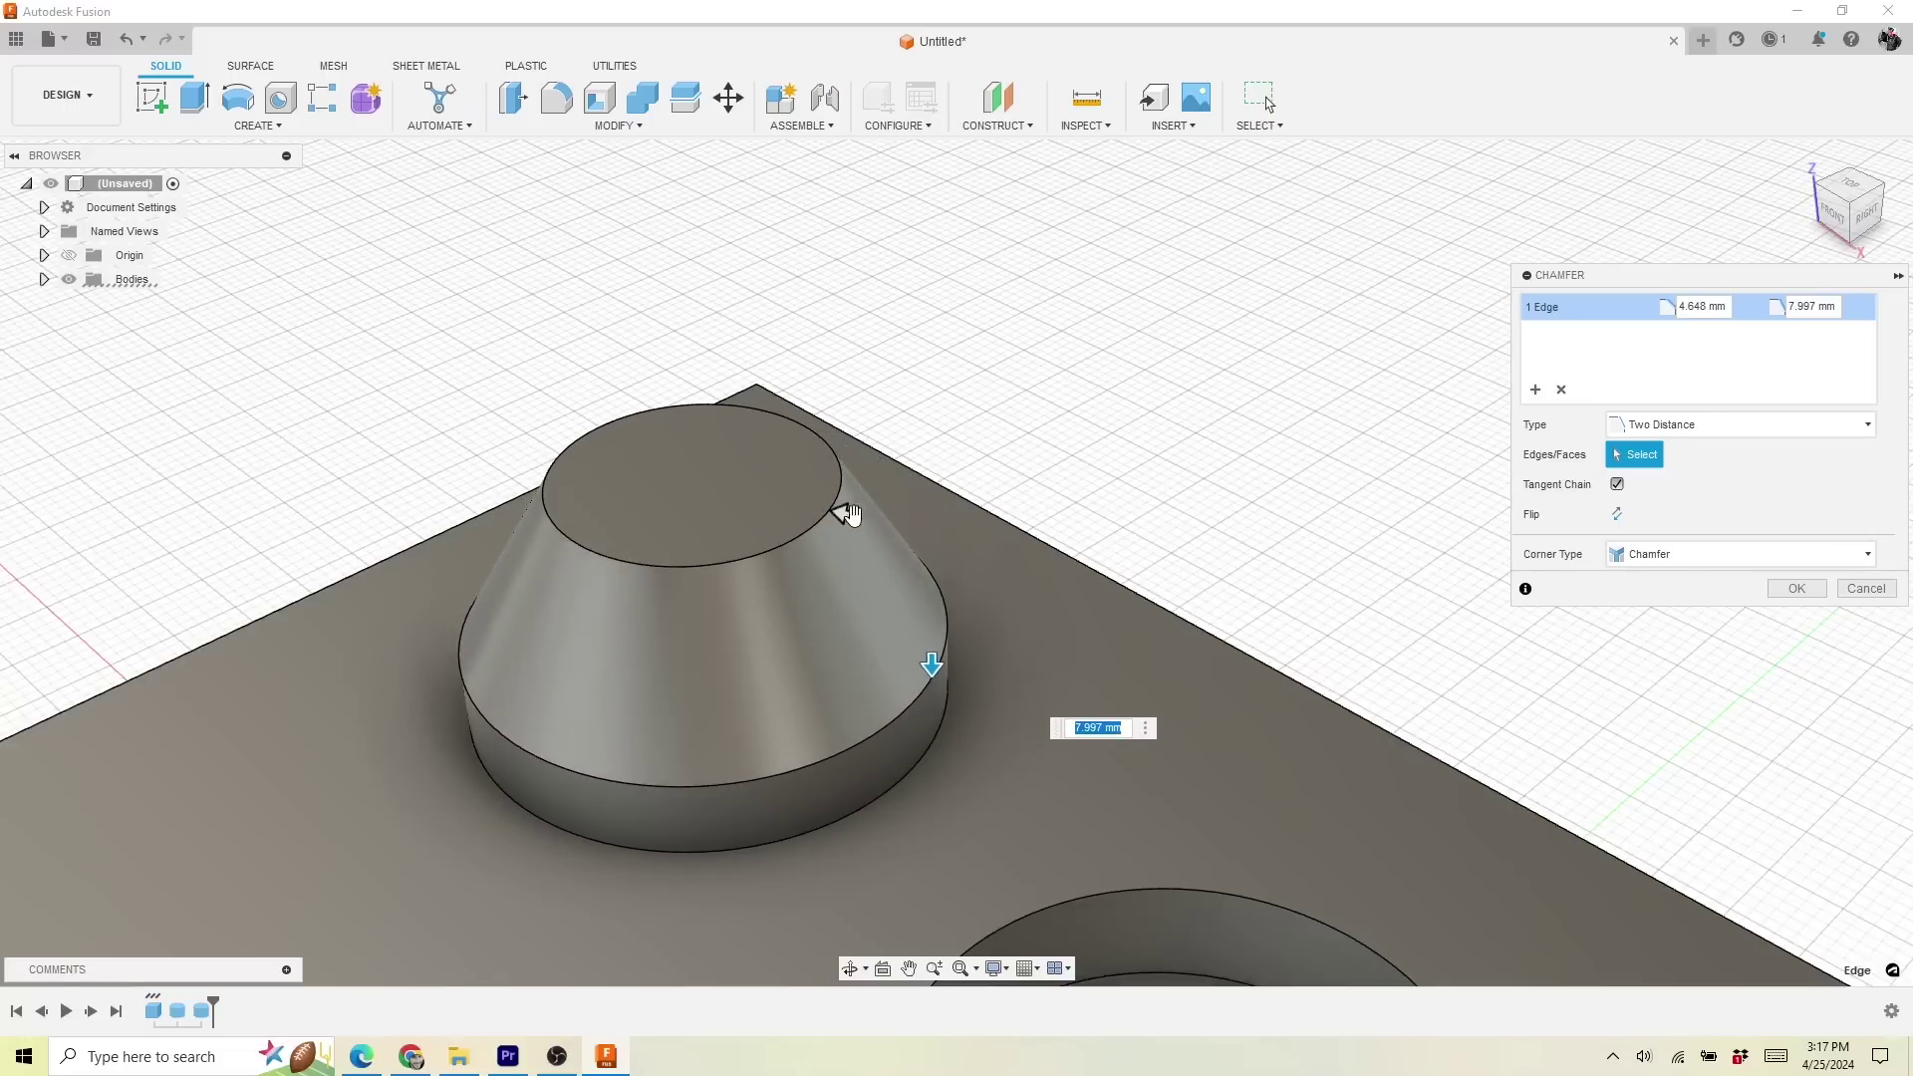
pyautogui.moveTo(846, 513); pyautogui.dragTo(879, 525)
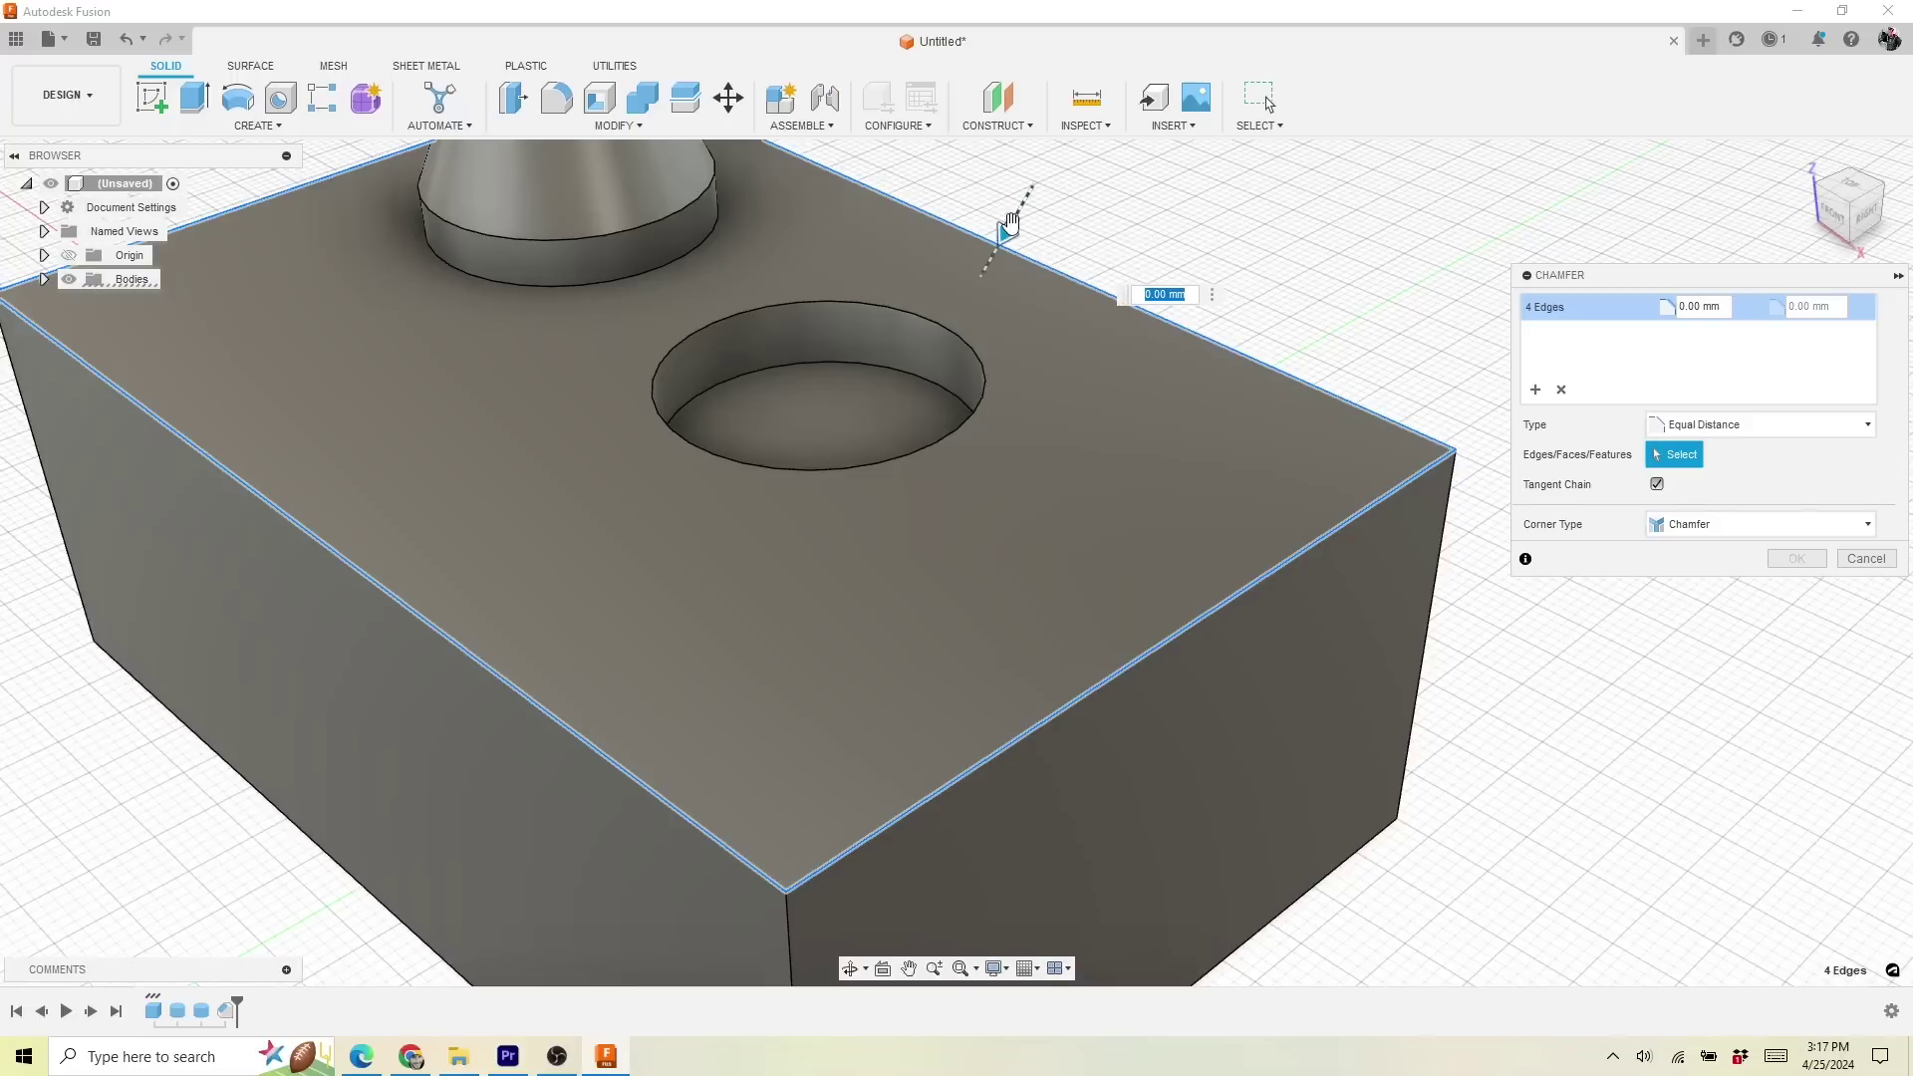
pyautogui.moveTo(1009, 227); pyautogui.dragTo(981, 269)
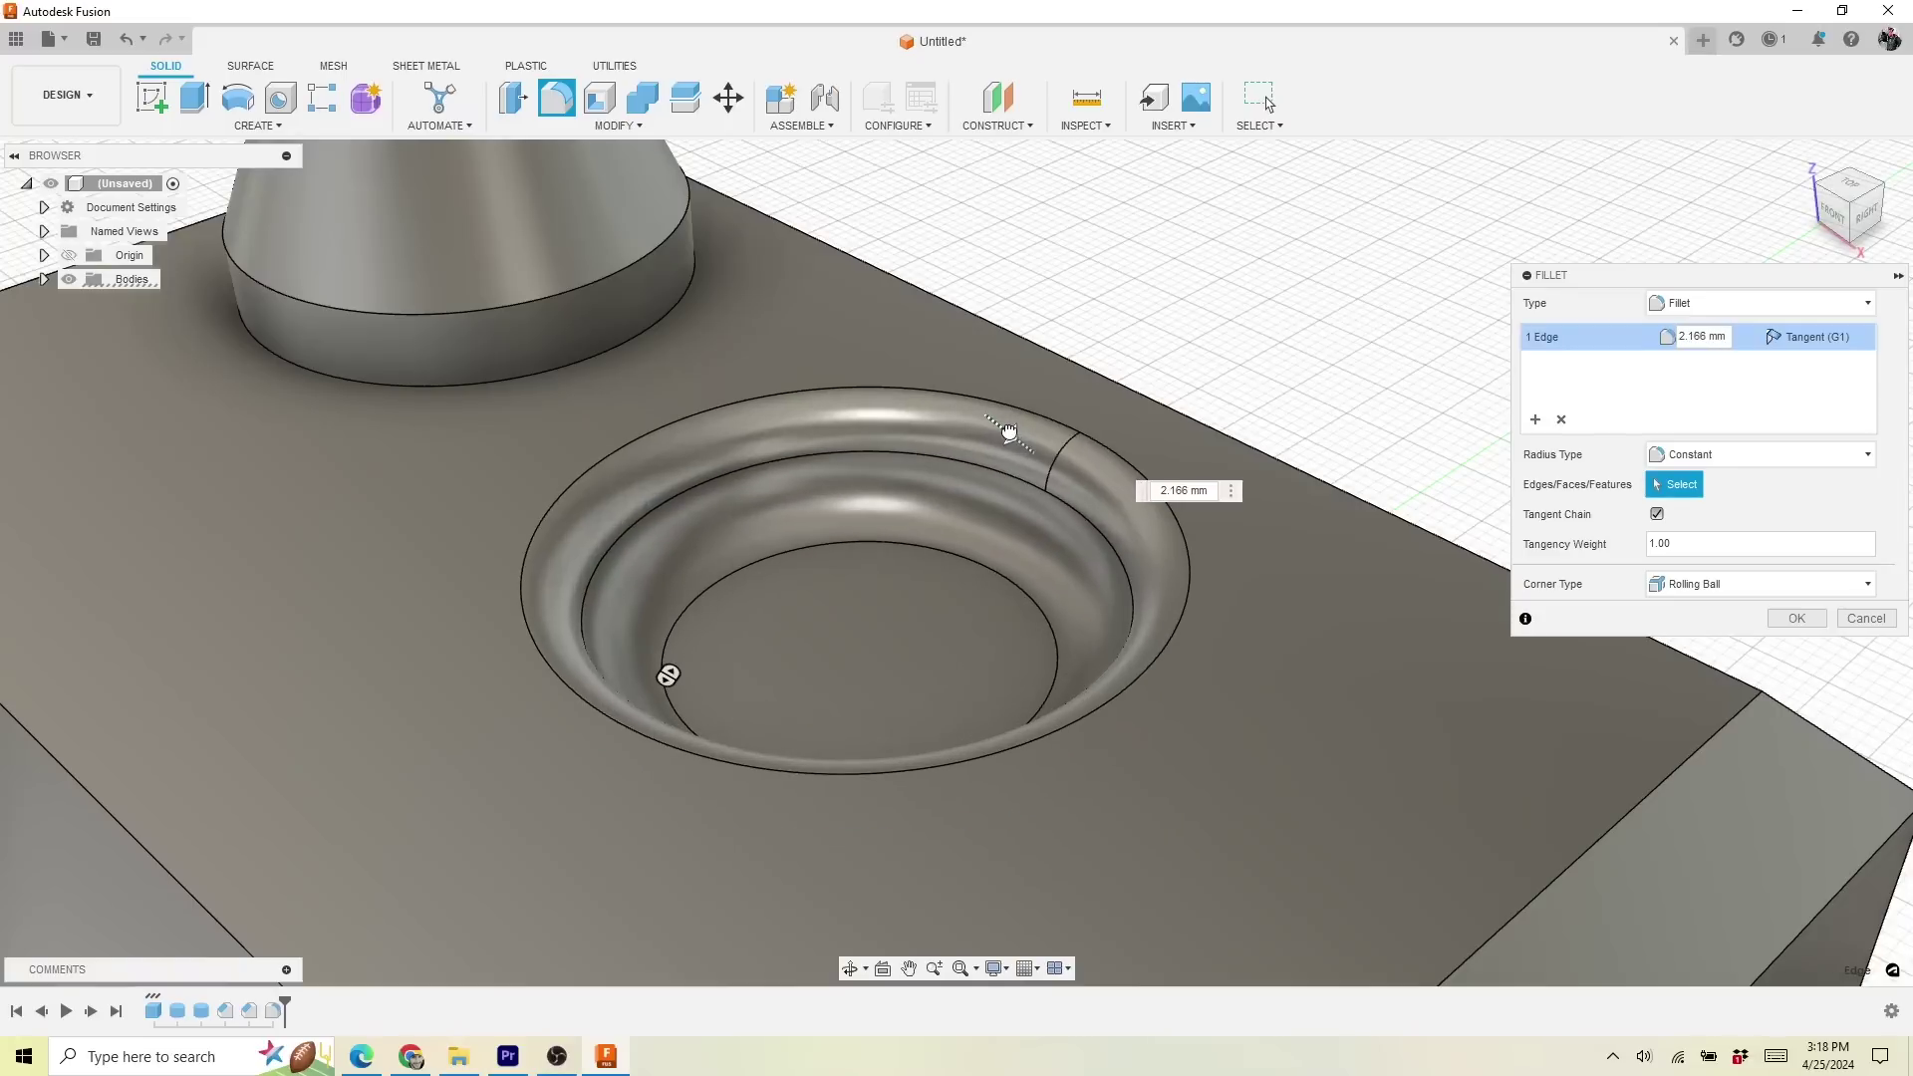
# Step: Commit the 1.375 mm fillet on the hole's rim and orbit to inspect it
pyautogui.click(1804, 619)
pyautogui.keyDown('shift'); pyautogui.moveTo(1295, 399); pyautogui.dragTo(1180, 334, button='middle'); pyautogui.keyUp('shift')
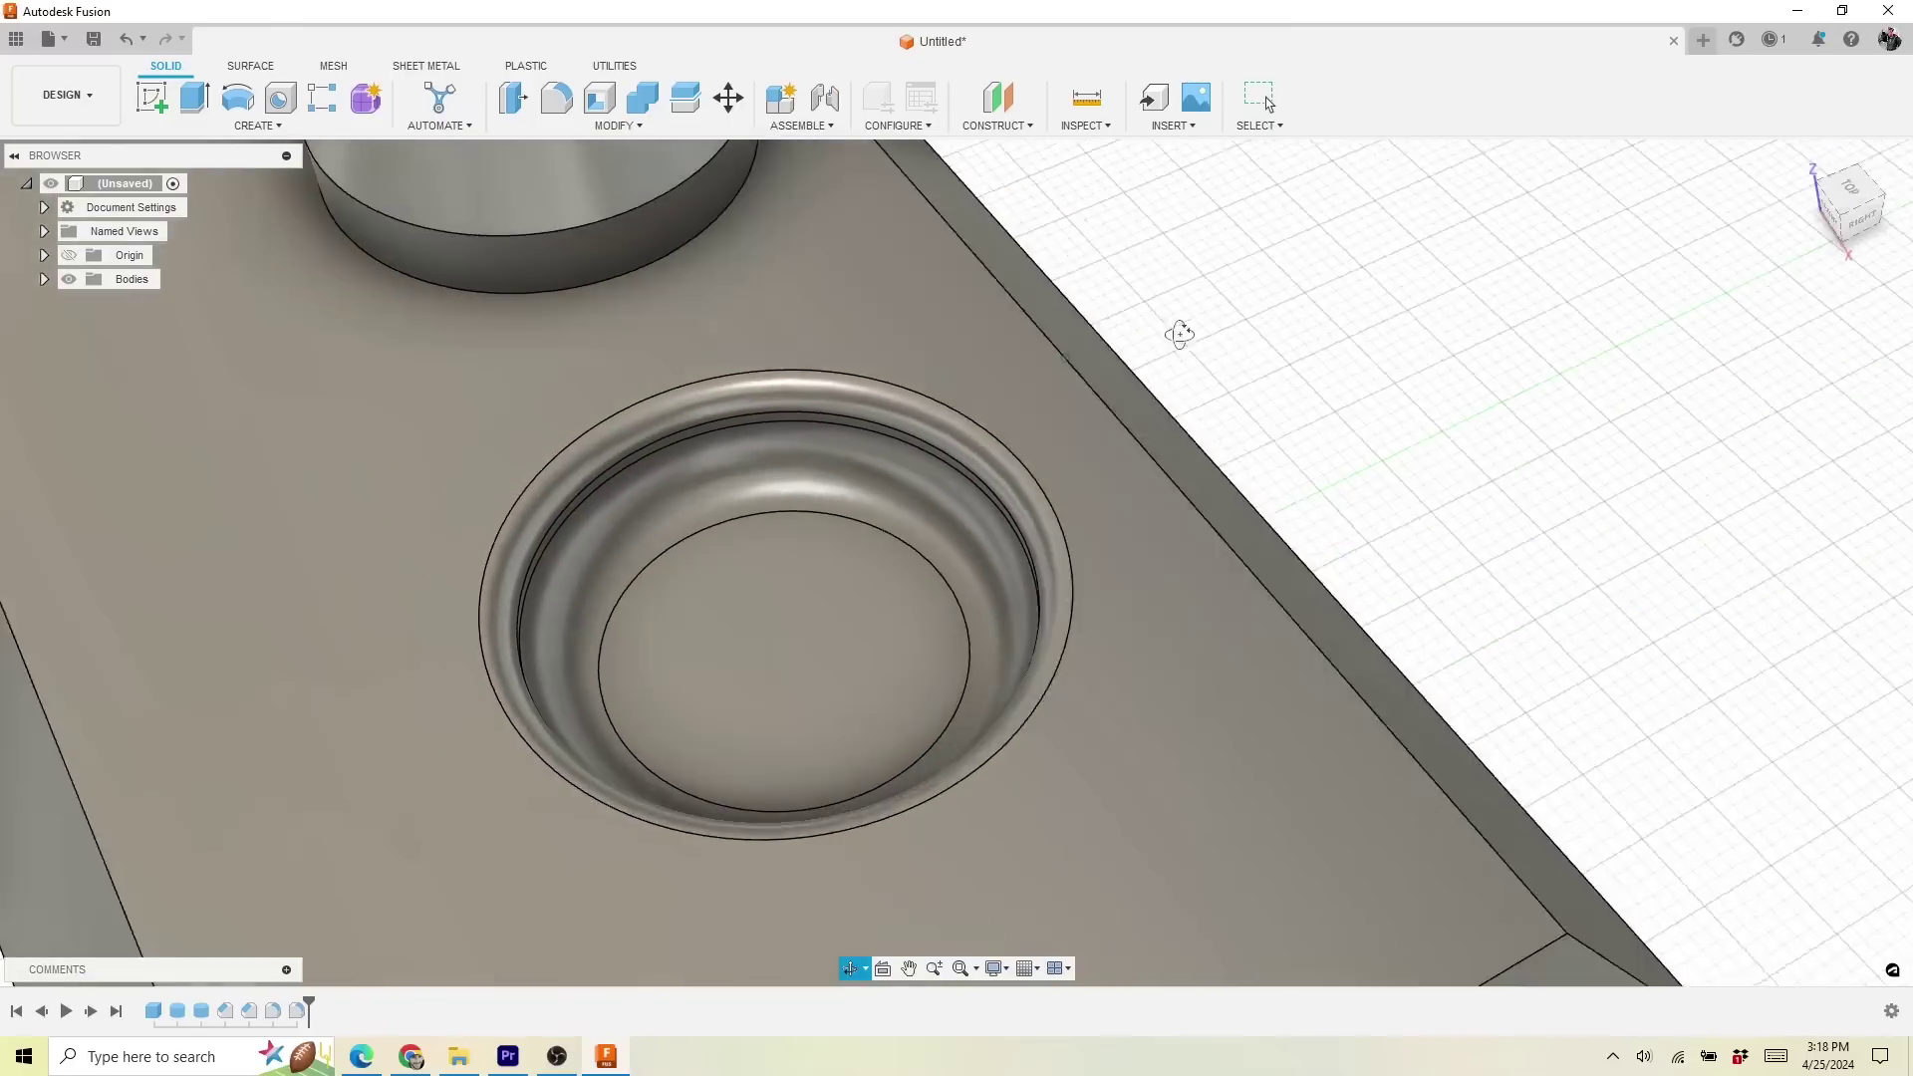